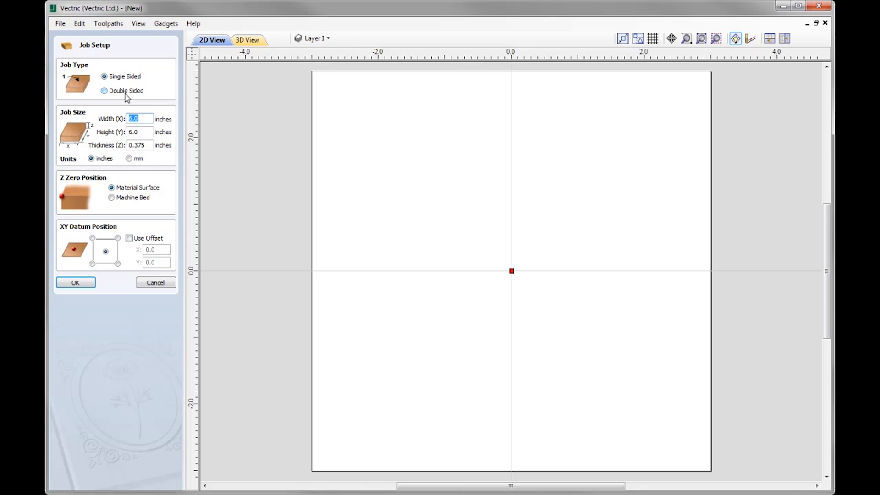
- Create the single-sided 6 by 6 inch job, 0.375 inches thick, and look at its layer list
{"action": "left_click", "coordinate": [78, 286]}
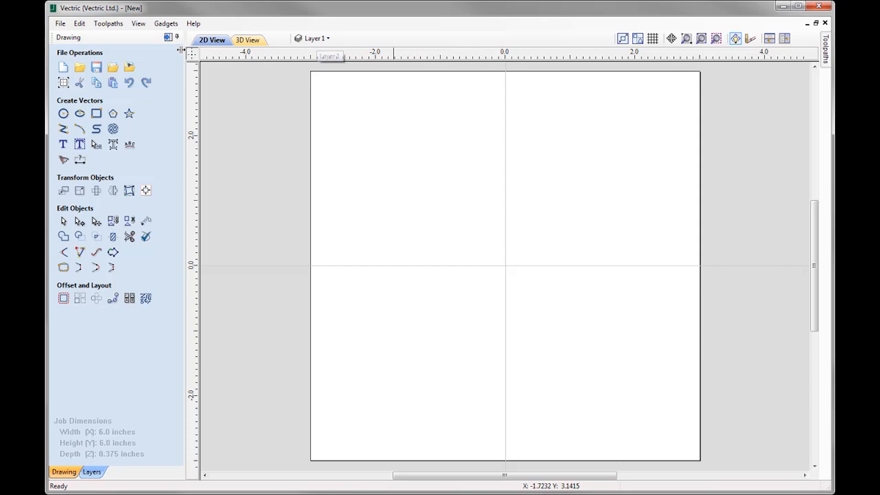
{"action": "left_click", "coordinate": [375, 41]}
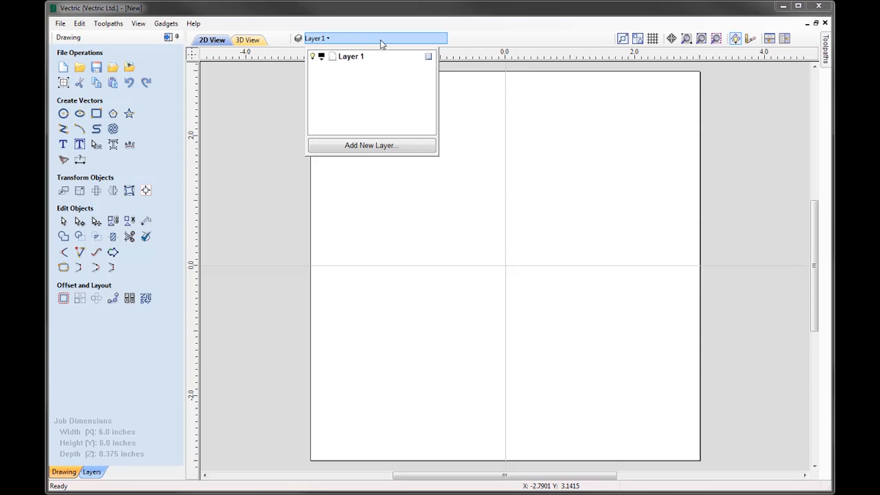
{"action": "left_click", "coordinate": [372, 40]}
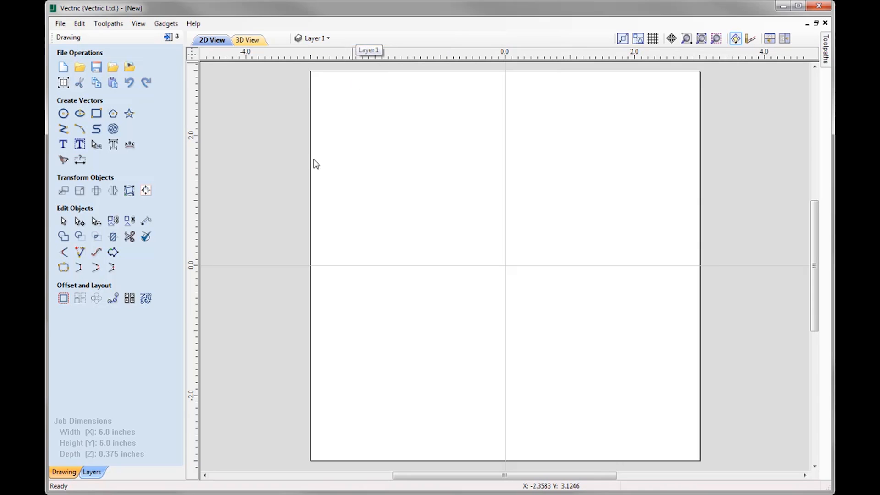
- Reveal the toolpath operations temporarily and hide them again
{"action": "mouse_move", "coordinate": [827, 53]}
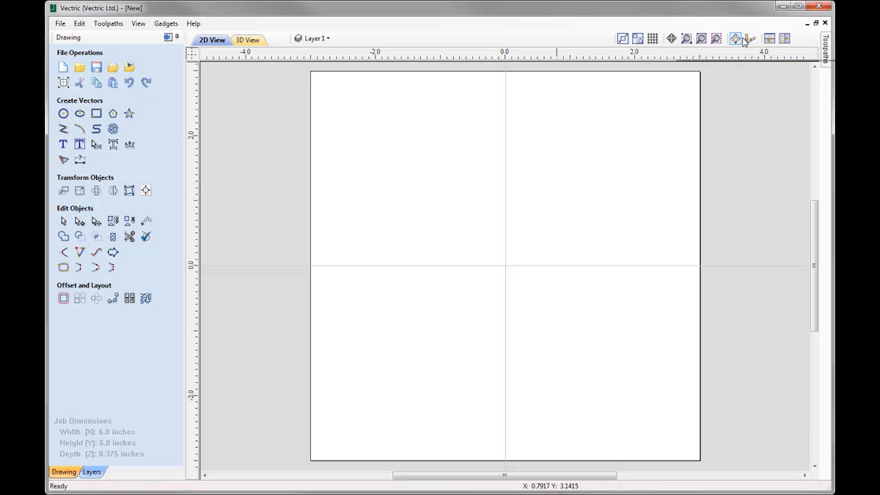
{"action": "left_click", "coordinate": [824, 39]}
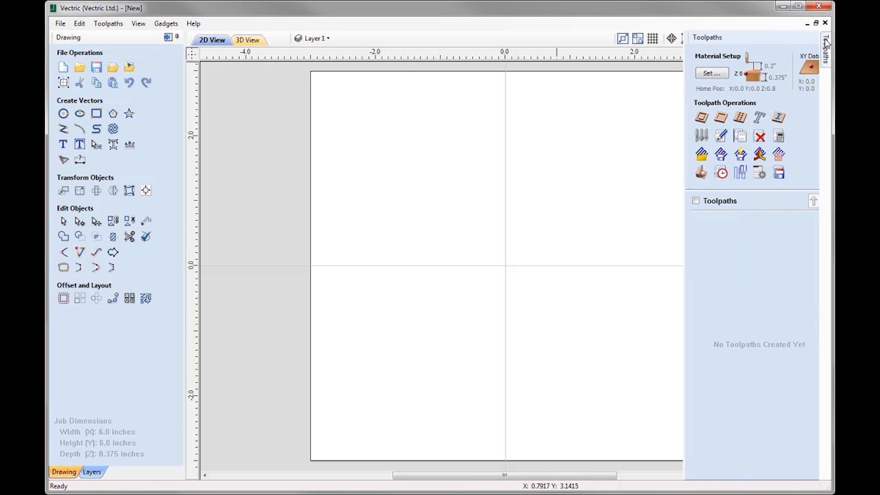
{"action": "left_click", "coordinate": [824, 39]}
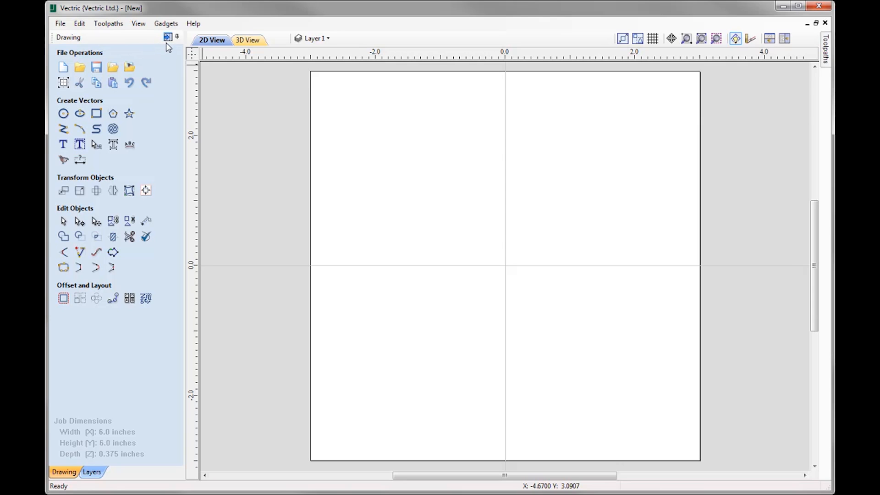
- View the layer management list and return to the drawing tools
{"action": "left_click", "coordinate": [92, 474]}
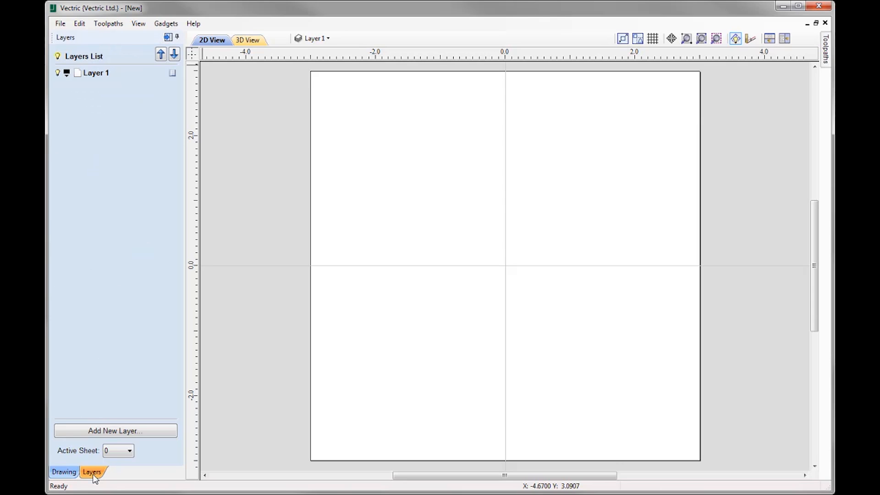
{"action": "left_click", "coordinate": [67, 474]}
{"action": "left_click", "coordinate": [87, 475]}
{"action": "left_click", "coordinate": [70, 475]}
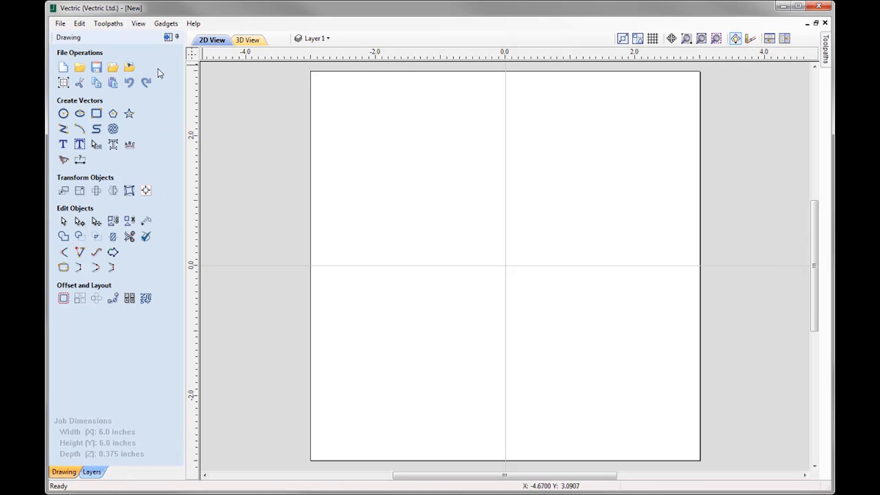
- Switch to the toolpath layout, look at the drilling toolpath settings, and return to the design commands
{"action": "left_click", "coordinate": [167, 38]}
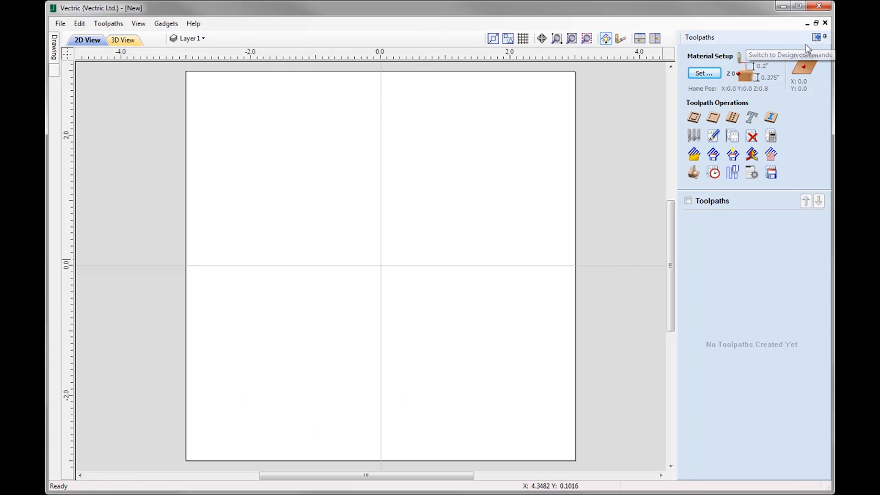
{"action": "left_click", "coordinate": [732, 118]}
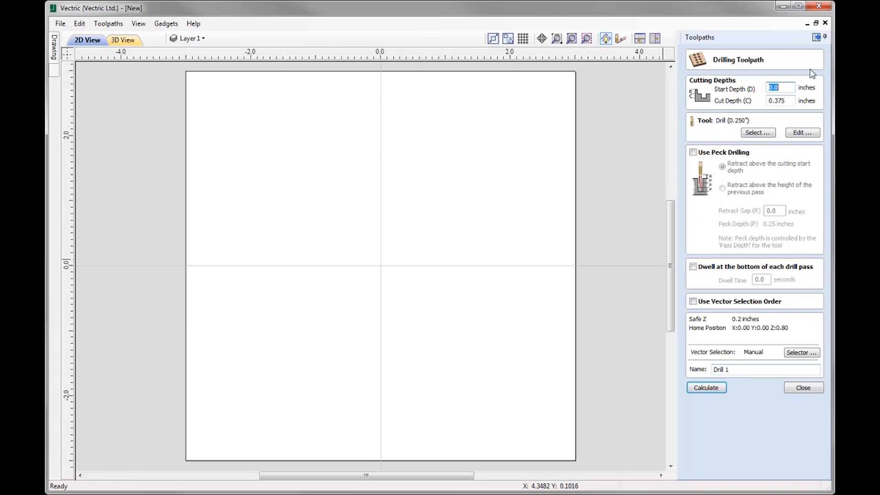
{"action": "left_click", "coordinate": [816, 37]}
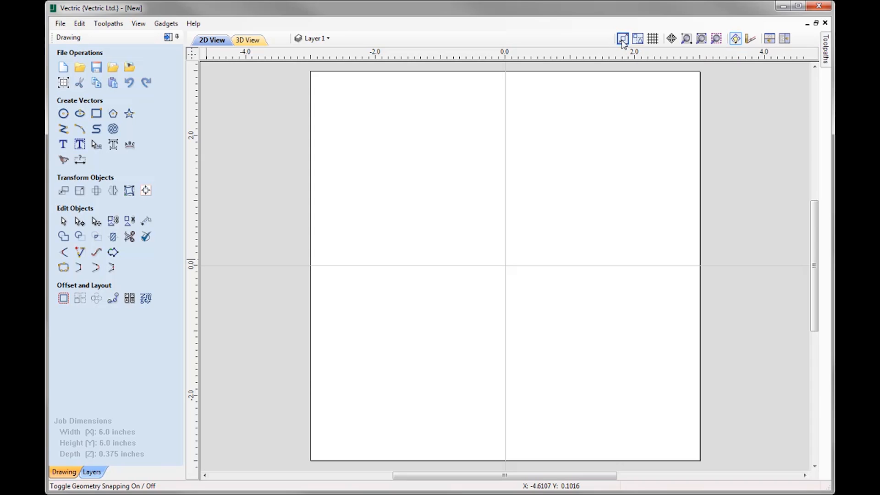
- Set the snapping radius about midway between Small and Large in the snapping options, leaving grid snapping off
{"action": "left_click", "coordinate": [653, 39]}
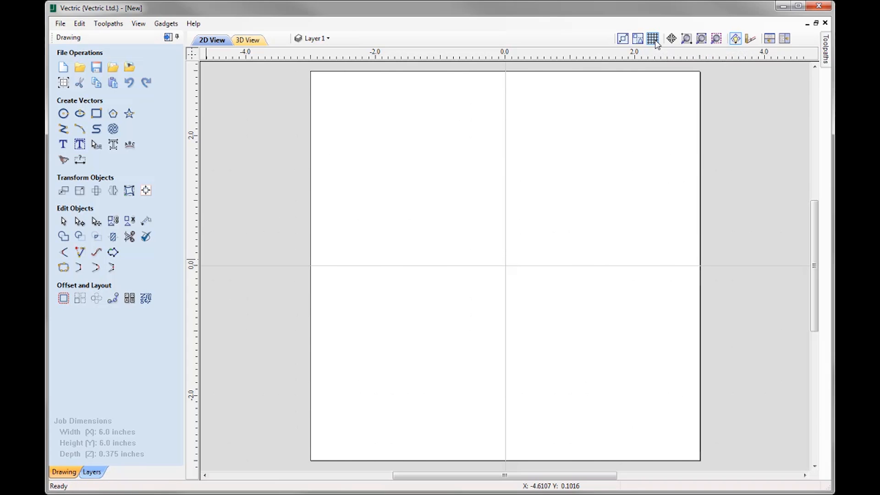
{"action": "left_click", "coordinate": [655, 40]}
{"action": "left_click", "coordinate": [80, 23]}
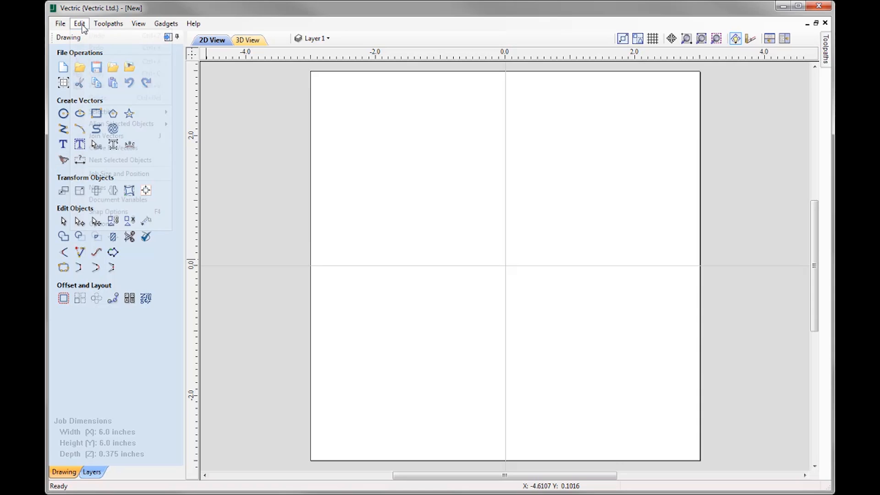
{"action": "left_click", "coordinate": [120, 211]}
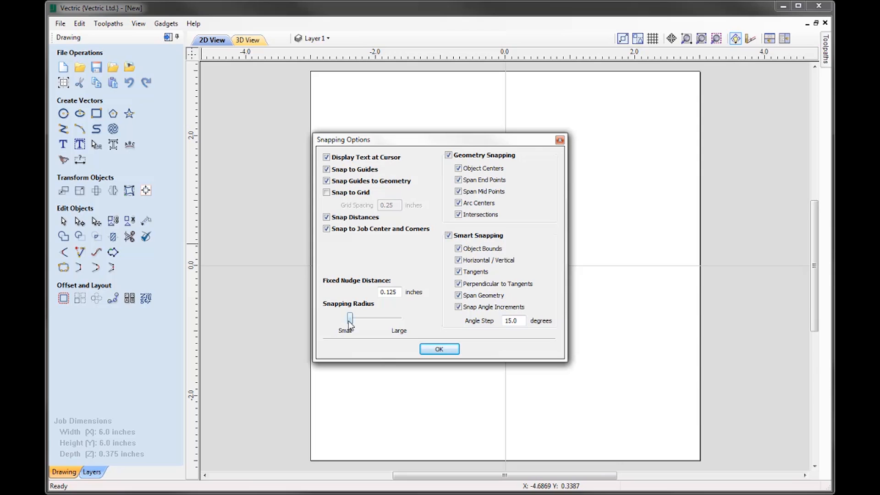
{"action": "left_click_drag", "start_coordinate": [350, 320], "coordinate": [403, 320]}
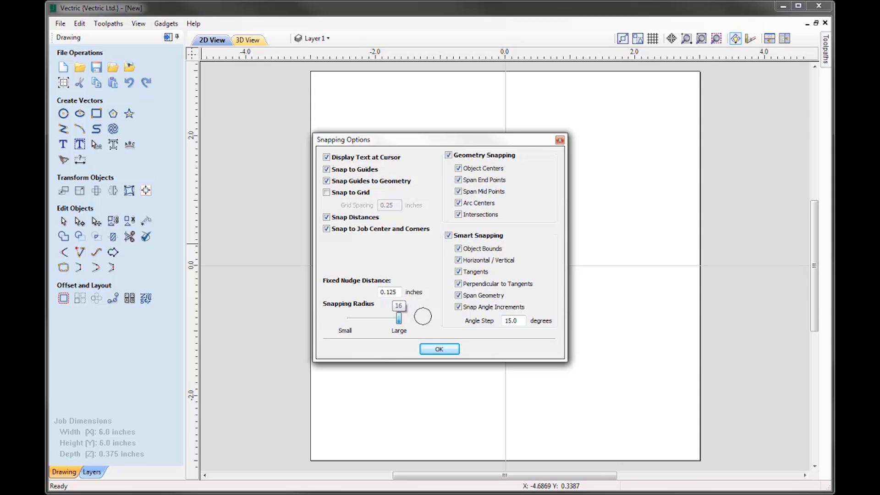
{"action": "left_click_drag", "start_coordinate": [402, 321], "coordinate": [375, 321]}
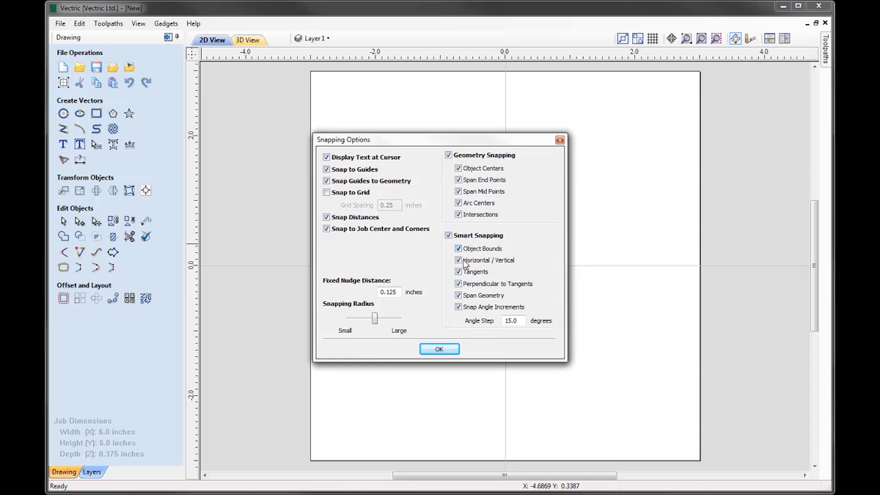
{"action": "left_click", "coordinate": [439, 350]}
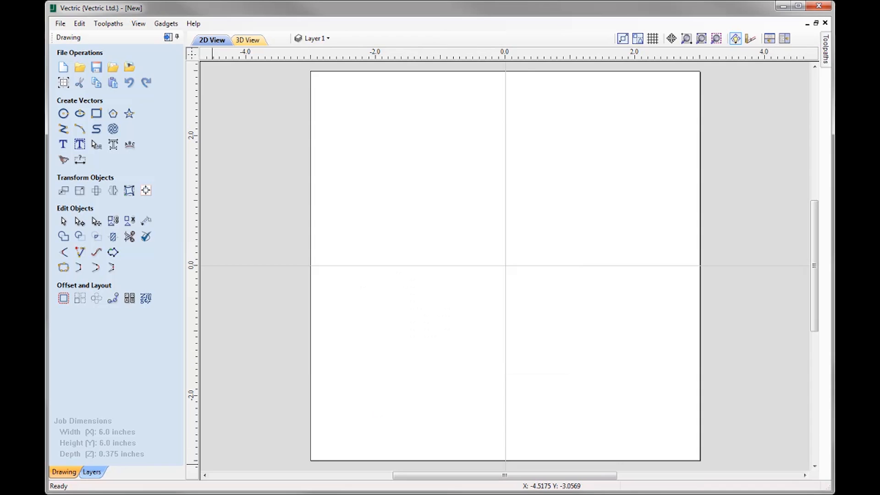
- Make Layer 2 visible and set it as the active layer
{"action": "left_click", "coordinate": [329, 39]}
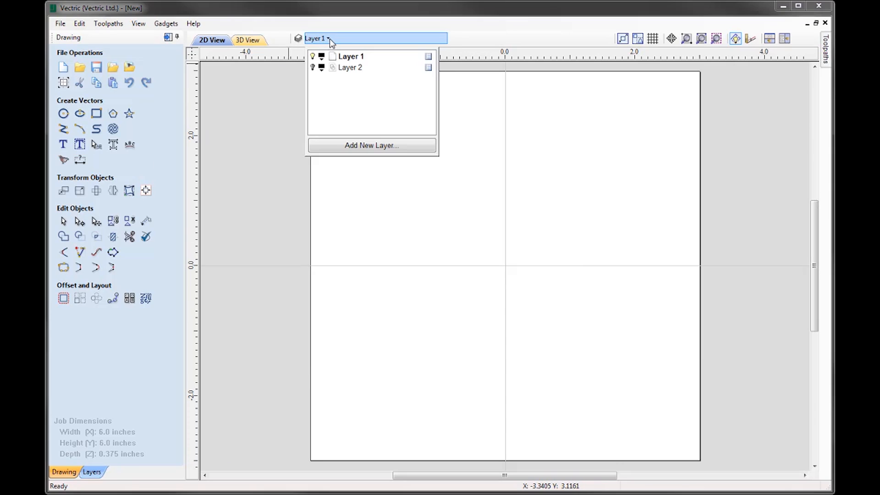
{"action": "left_click", "coordinate": [313, 68]}
{"action": "left_click", "coordinate": [349, 69]}
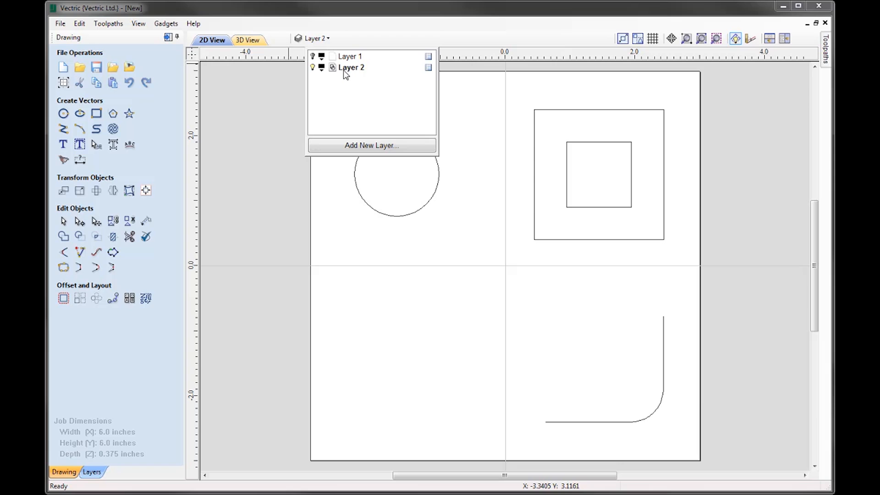
{"action": "left_click", "coordinate": [338, 206]}
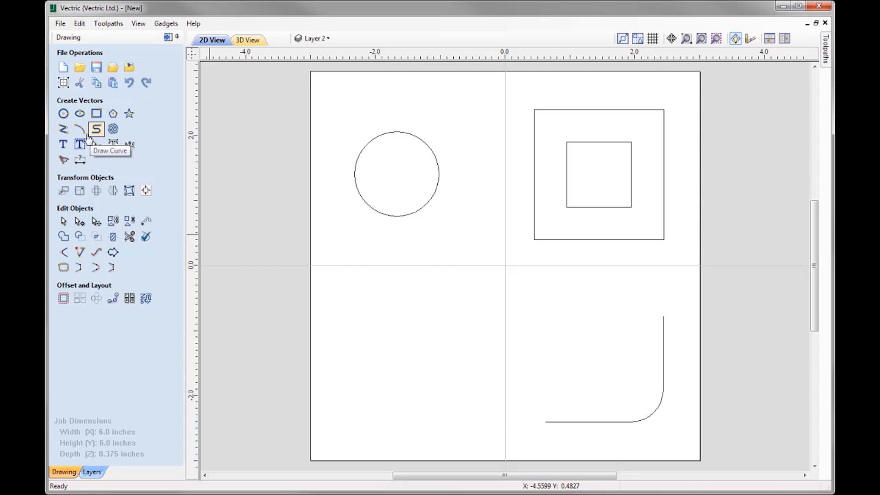
- Draw a closed house-shaped polyline about 1.85 inches wide and 2.29 inches high below the circle, with its peak centred
{"action": "left_click", "coordinate": [63, 130]}
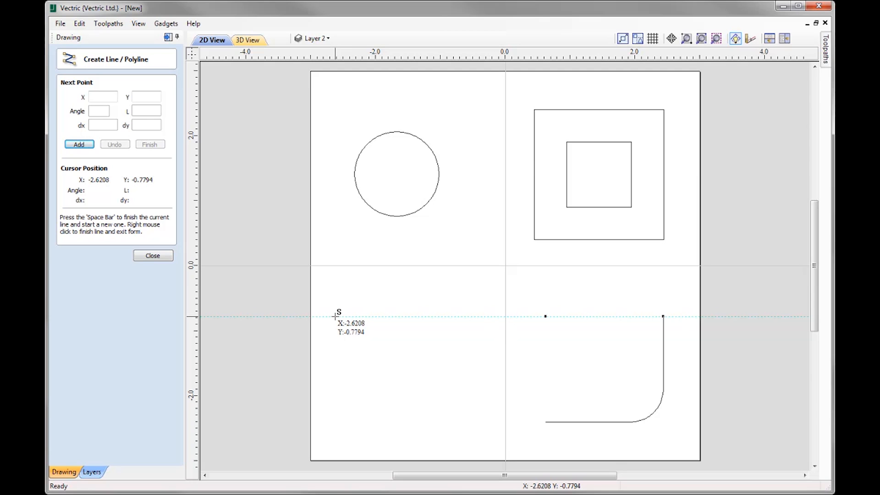
{"action": "left_click", "coordinate": [335, 317]}
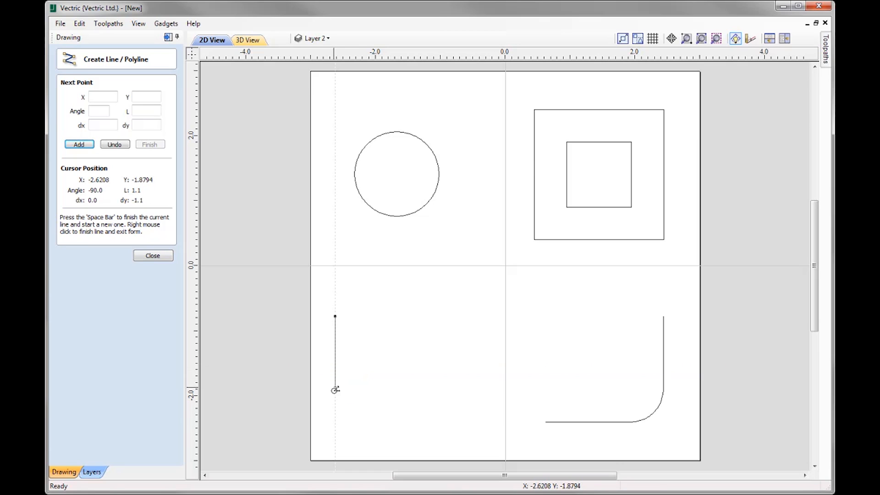
{"action": "left_click", "coordinate": [336, 419]}
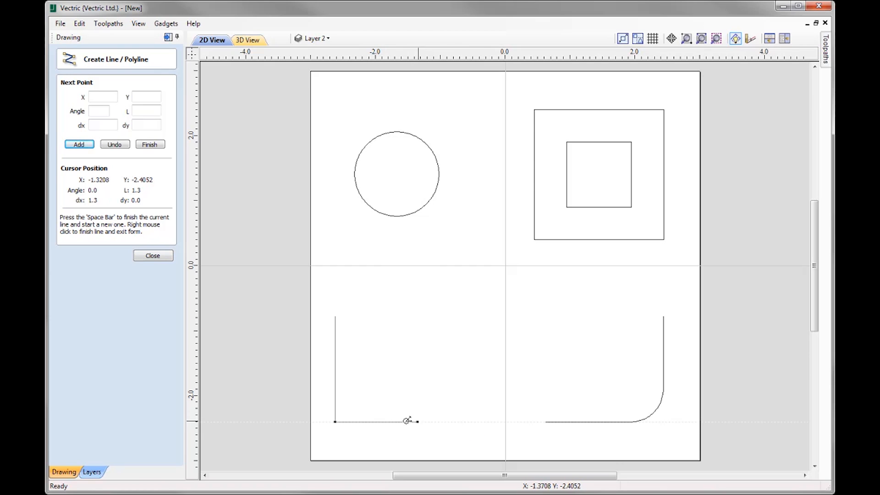
{"action": "left_click", "coordinate": [456, 422]}
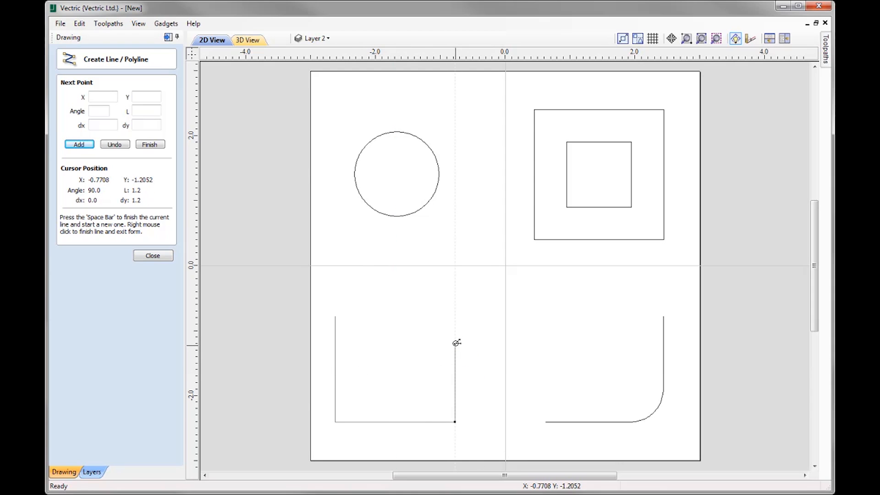
{"action": "left_click", "coordinate": [454, 316]}
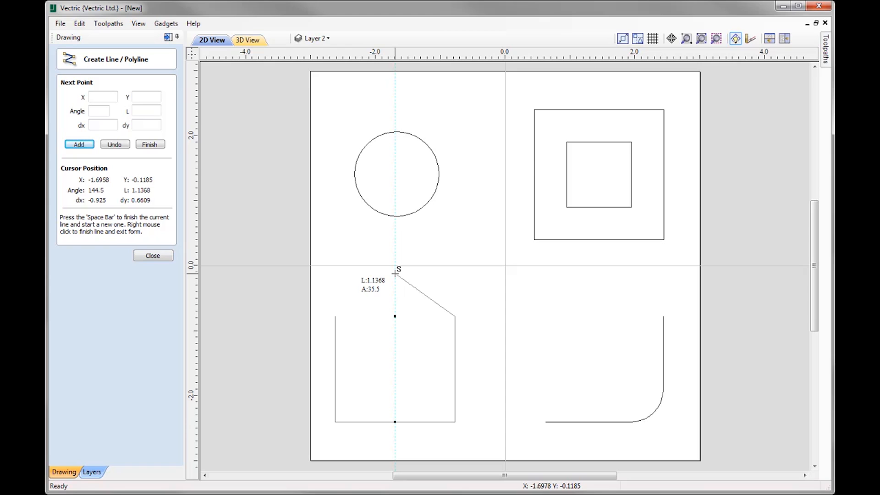
{"action": "left_click", "coordinate": [395, 273]}
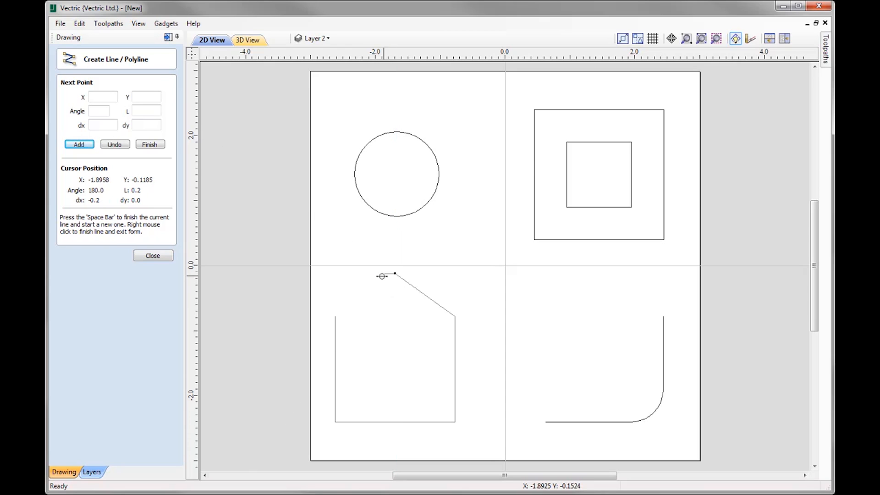
{"action": "left_click", "coordinate": [336, 316]}
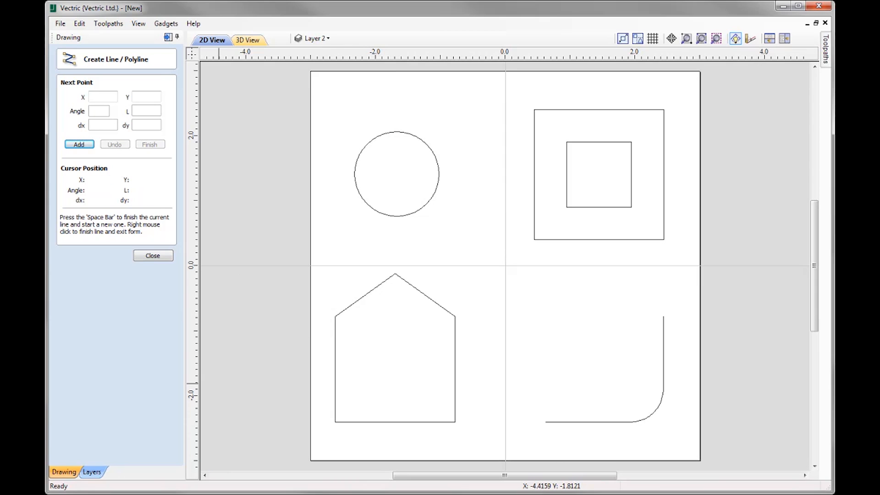
{"action": "left_click", "coordinate": [158, 256]}
- Delete the house-shaped polyline below the circle
{"action": "left_click", "coordinate": [456, 317]}
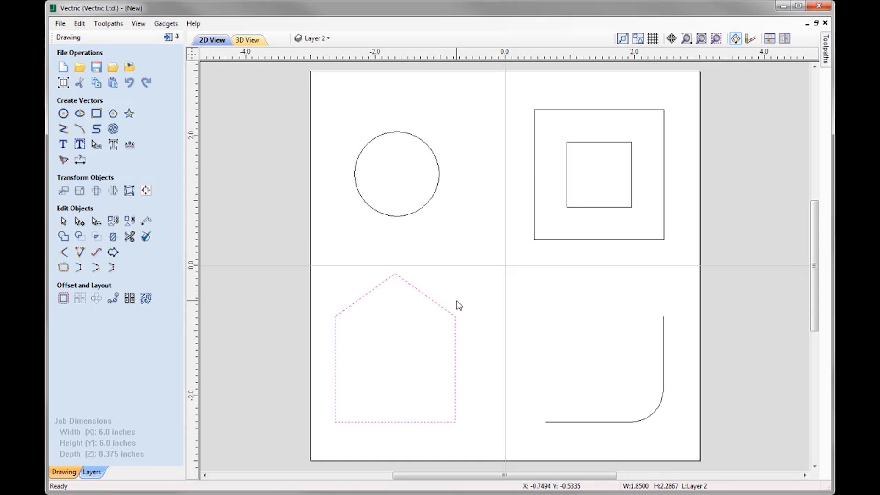
{"action": "key", "text": "Delete"}
- Draw a closed rectangular polyline about 1.3 by 1.63 inches below the circle, aligned with the circle's sides and the open curve's ends
{"action": "left_click", "coordinate": [64, 128]}
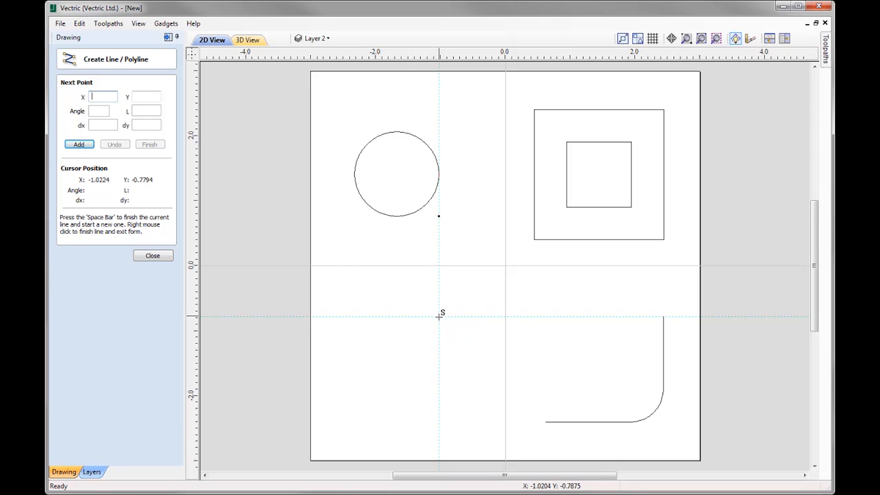
{"action": "left_click", "coordinate": [439, 316]}
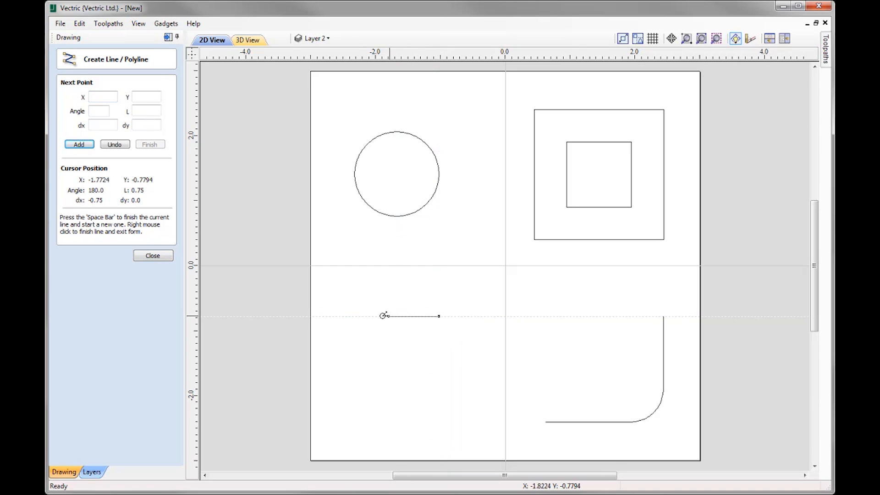
{"action": "left_click", "coordinate": [354, 316]}
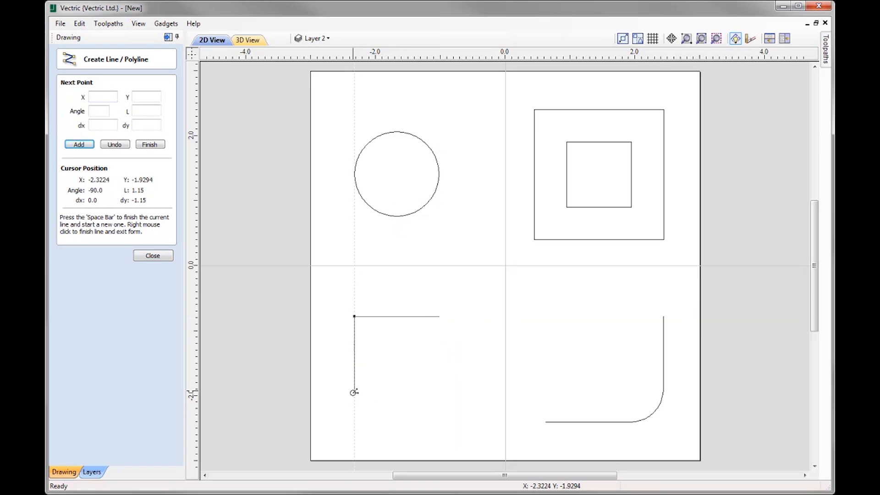
{"action": "left_click", "coordinate": [353, 422]}
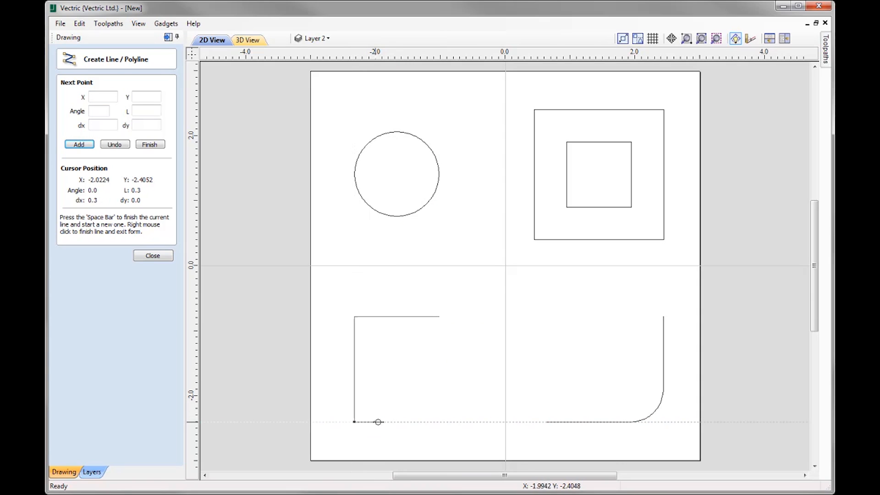
{"action": "left_click", "coordinate": [439, 422]}
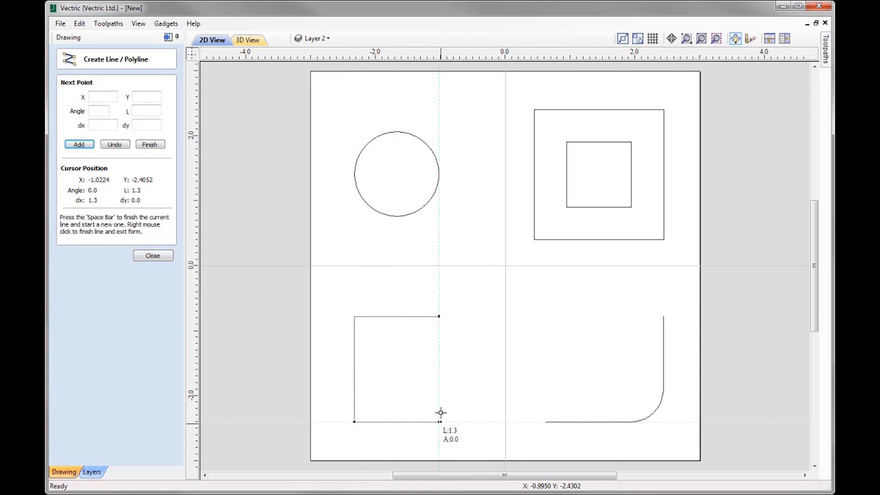
{"action": "left_click", "coordinate": [441, 317]}
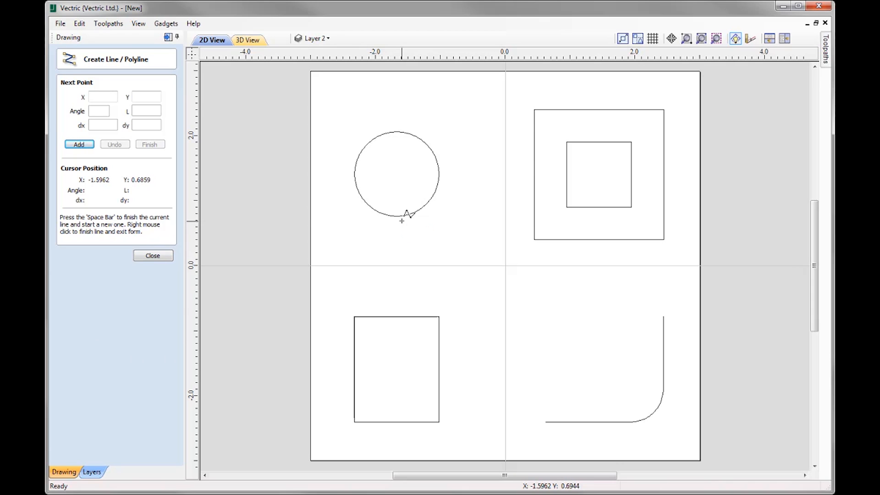
{"action": "left_click", "coordinate": [372, 217]}
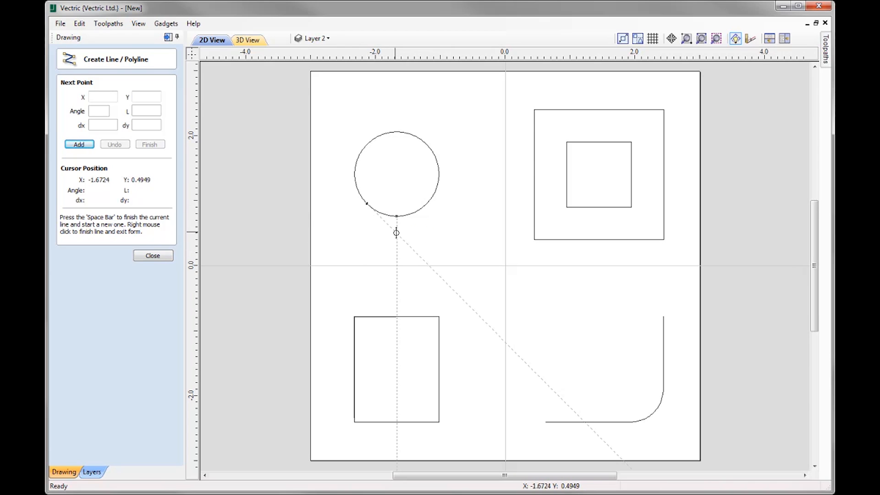
- Draw a right-angled two-segment polyline with its corner on the circle's lower-left edge, about 1.74 by 0.87 inches, and delete it
{"action": "left_click", "coordinate": [423, 259]}
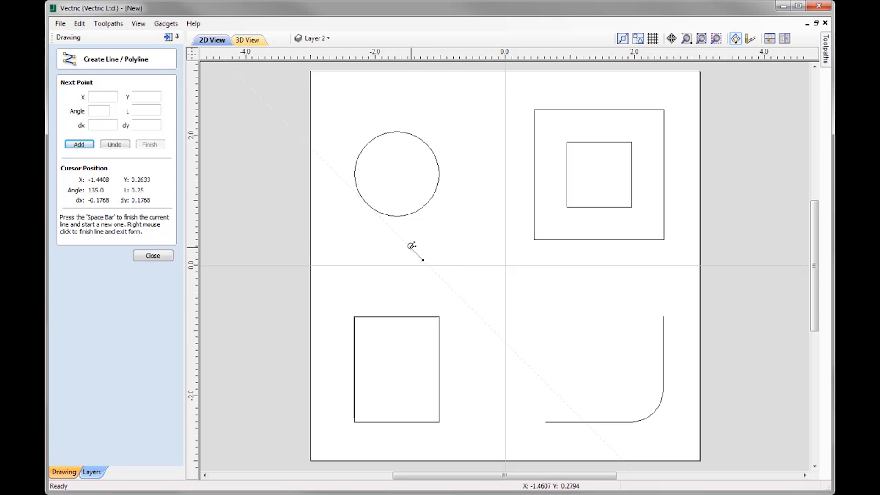
{"action": "left_click", "coordinate": [367, 203]}
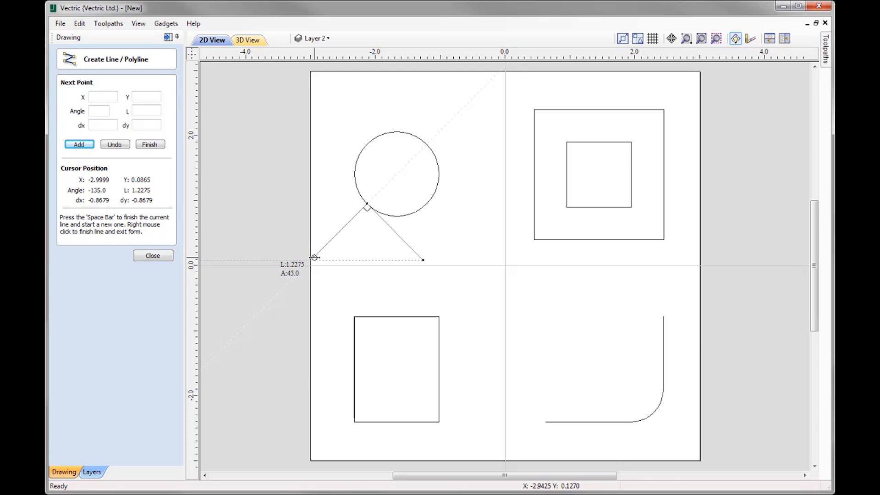
{"action": "left_click", "coordinate": [314, 257]}
{"action": "right_click", "coordinate": [314, 258]}
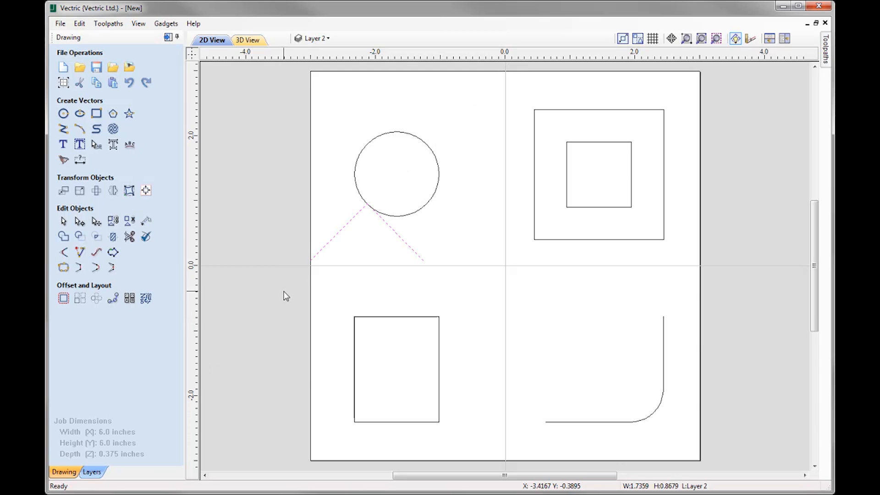
{"action": "key", "text": "Delete"}
- Draw a closed 1.5-inch square polyline midway between the two nested squares
{"action": "left_click", "coordinate": [63, 130]}
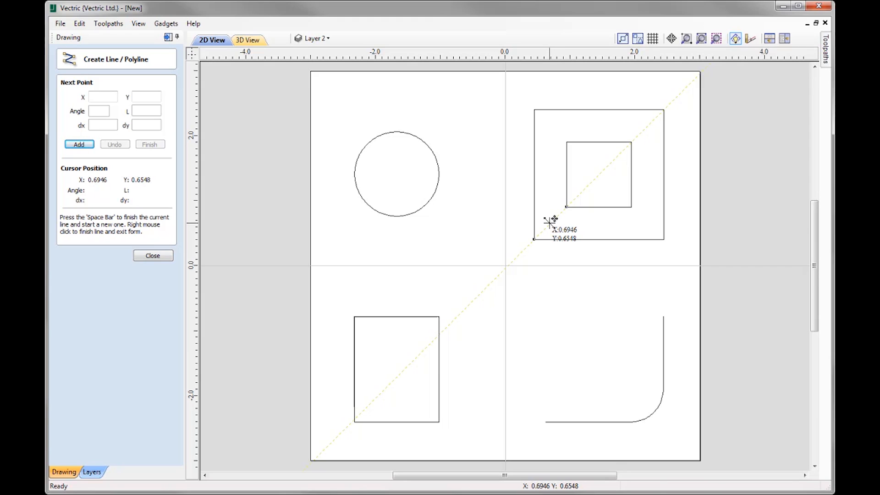
{"action": "left_click", "coordinate": [550, 223]}
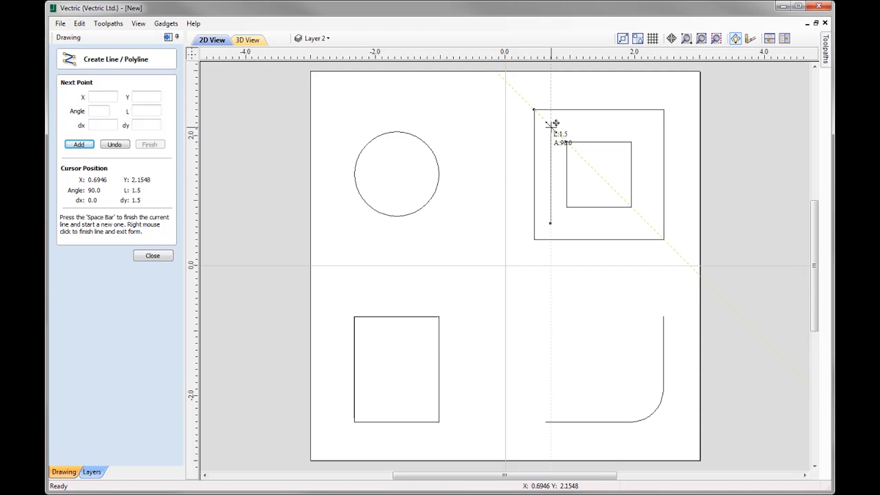
{"action": "left_click", "coordinate": [550, 125]}
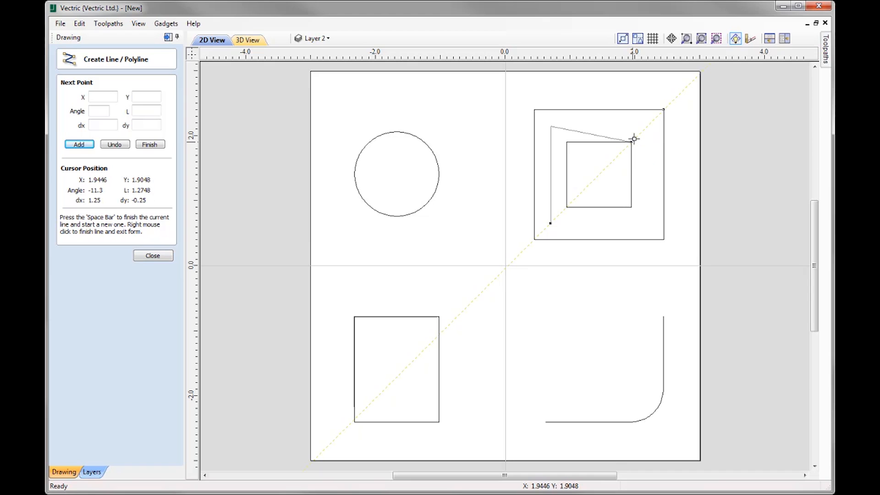
{"action": "left_click", "coordinate": [647, 126]}
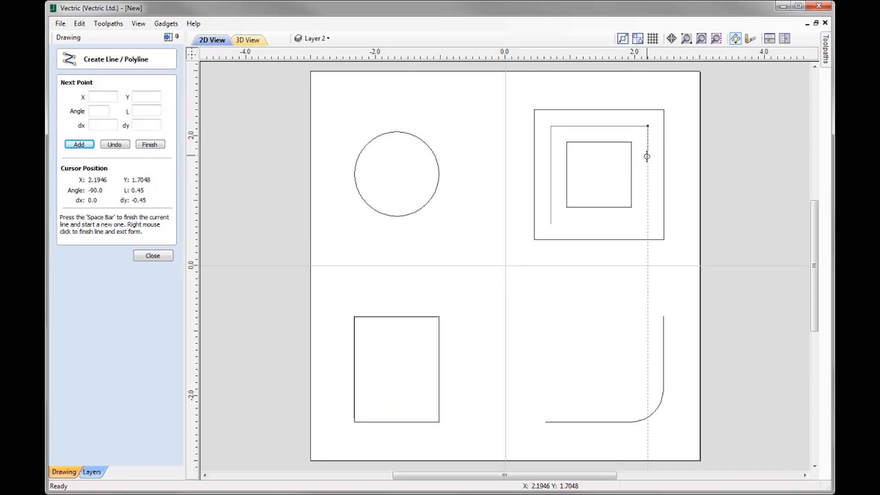
{"action": "left_click", "coordinate": [647, 222]}
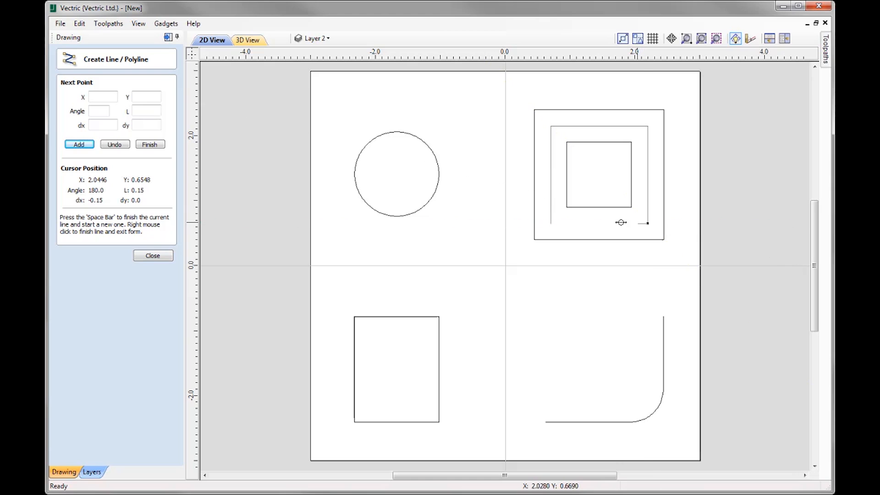
{"action": "left_click", "coordinate": [552, 223]}
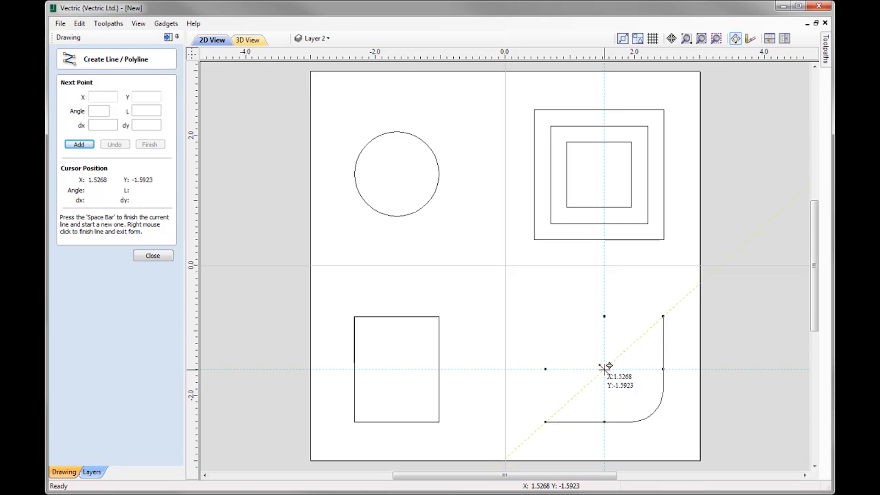
- Draw a diagonal line about 1.3 inches long along the direction joining the open curve's two ends
{"action": "left_click", "coordinate": [575, 395]}
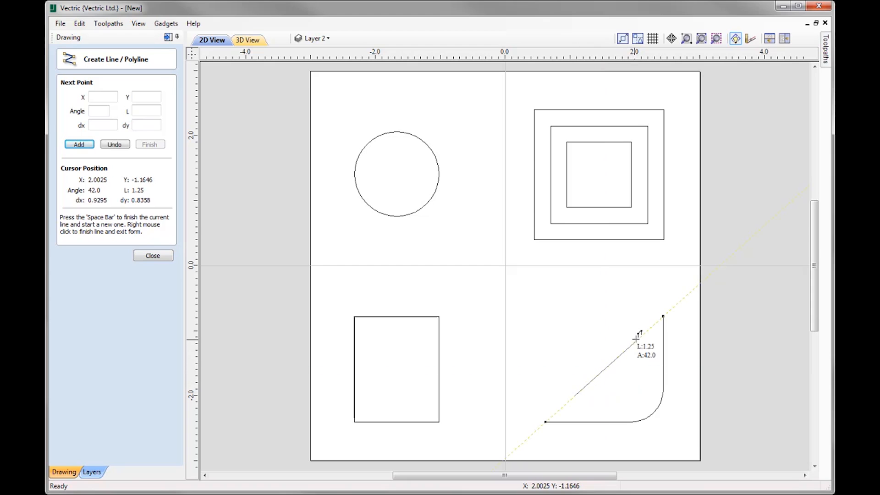
{"action": "left_click", "coordinate": [637, 340]}
{"action": "right_click", "coordinate": [668, 383]}
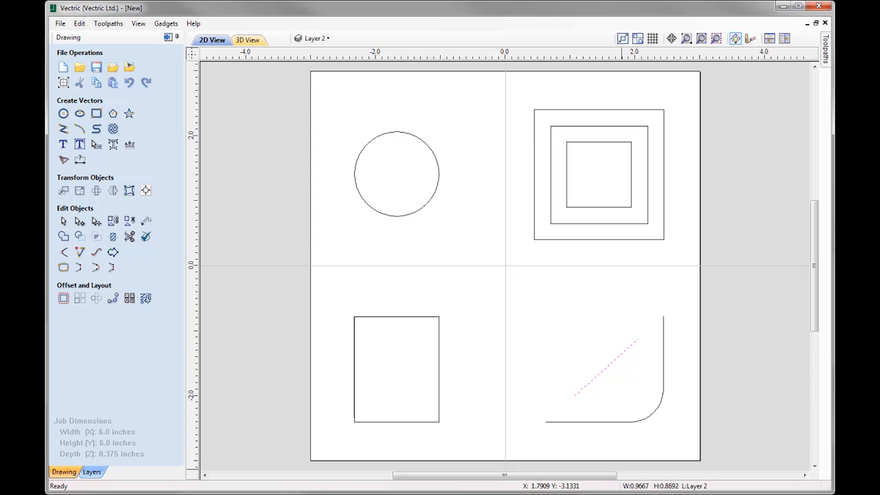
- Delete the rectangle below the circle, the diagonal line beside the open curve and the middle square of the nested squares
{"action": "left_click", "coordinate": [375, 422]}
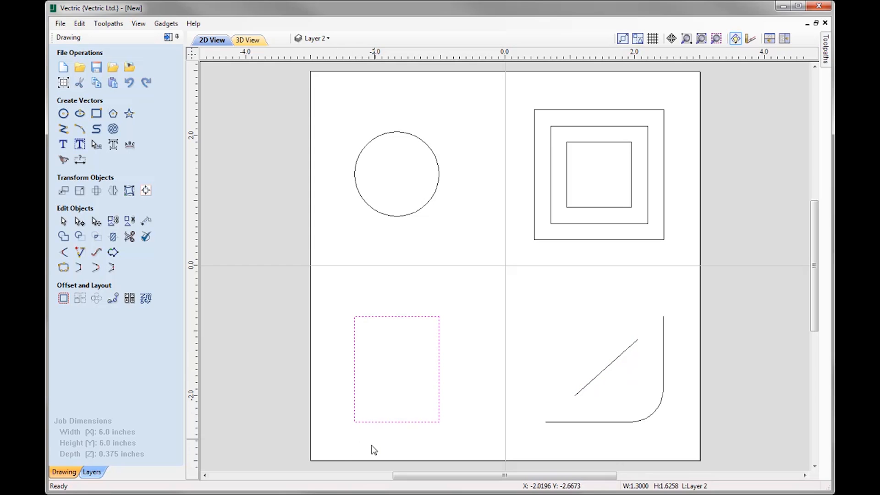
{"action": "key", "text": "Delete"}
{"action": "left_click", "coordinate": [603, 368]}
{"action": "key", "text": "Delete"}
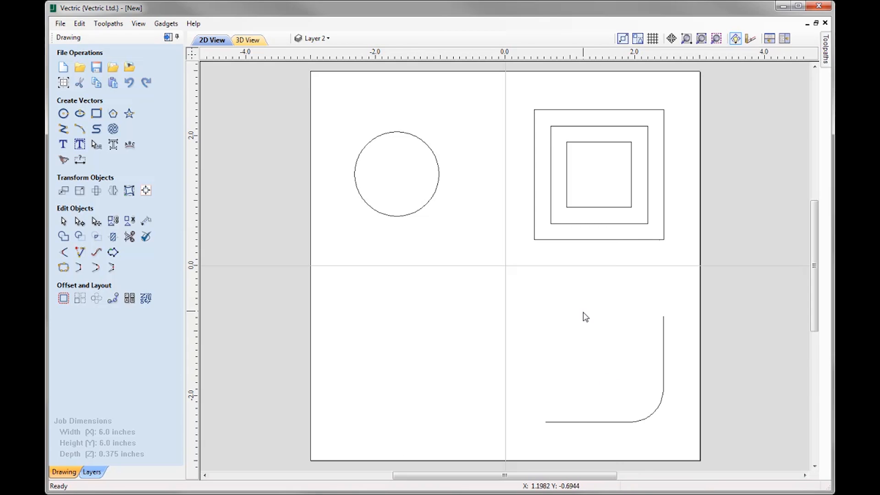
{"action": "left_click", "coordinate": [607, 225]}
{"action": "key", "text": "Delete"}
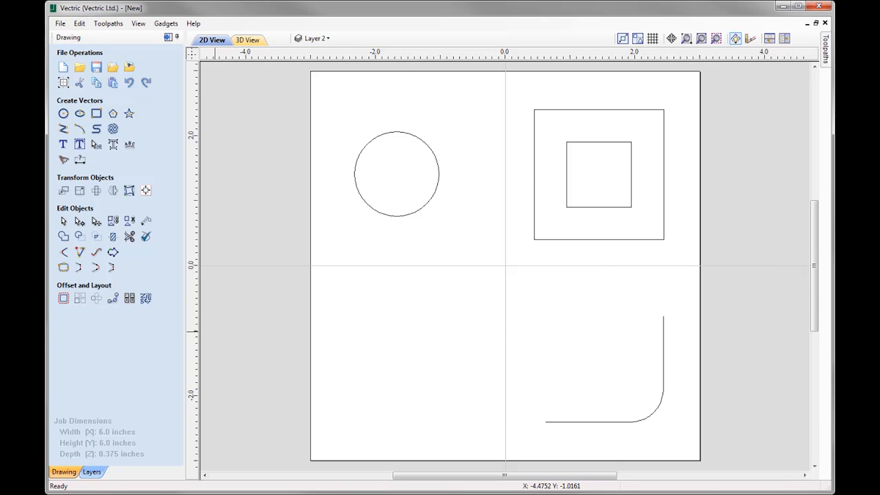
- Move the inner 1-inch square below the circle, centred under it with its lower edge level with the open curve's lower end
{"action": "left_click", "coordinate": [610, 208]}
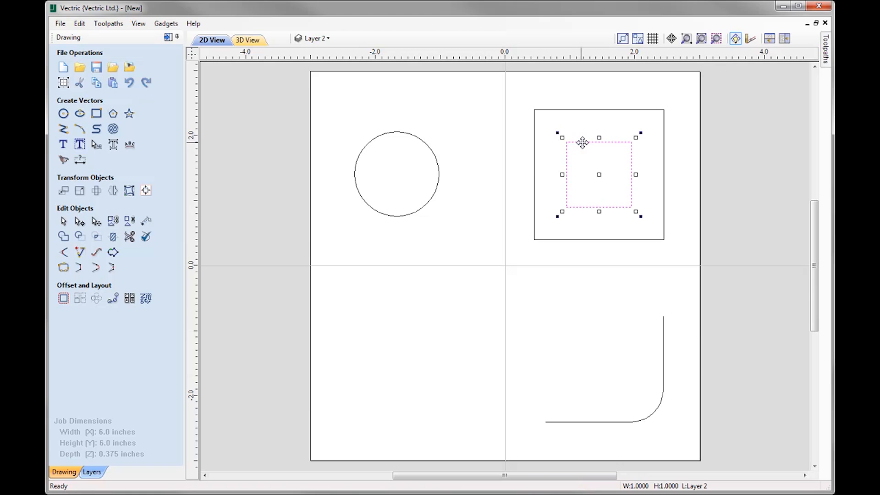
{"action": "left_click_drag", "start_coordinate": [582, 141], "coordinate": [458, 355]}
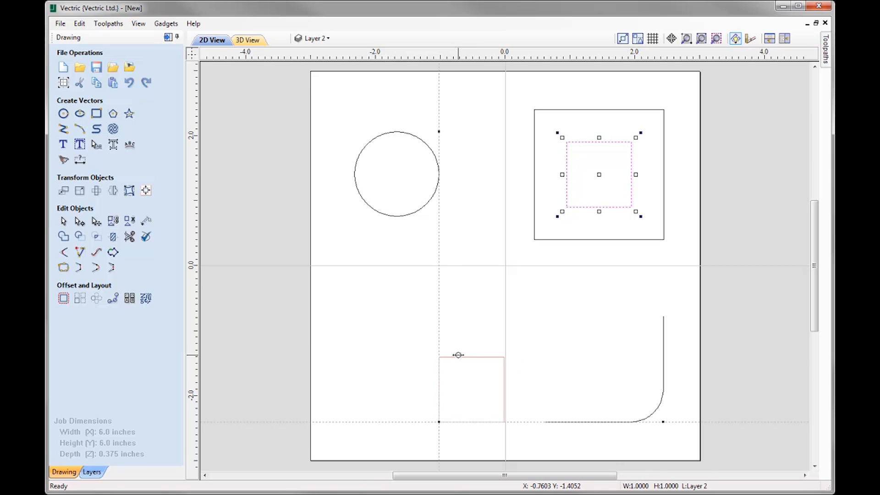
{"action": "left_click_drag", "start_coordinate": [458, 355], "coordinate": [458, 355]}
{"action": "left_click_drag", "start_coordinate": [458, 355], "coordinate": [459, 355]}
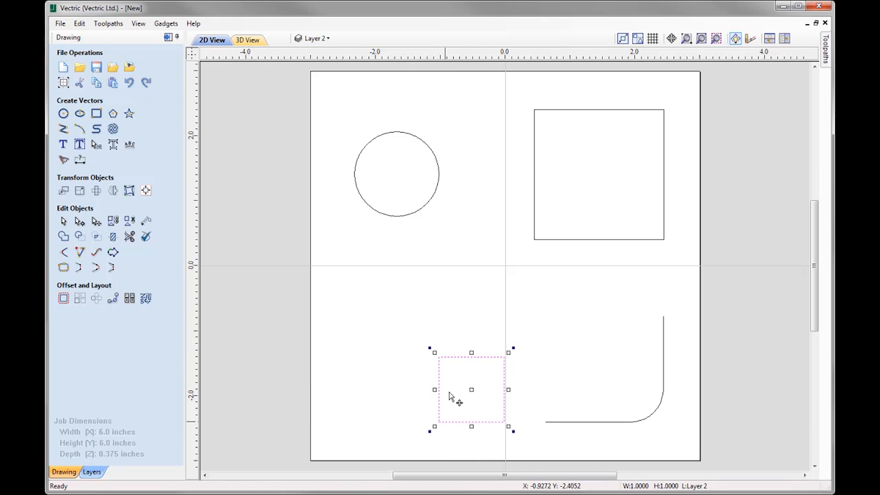
{"action": "left_click_drag", "start_coordinate": [475, 387], "coordinate": [490, 141]}
{"action": "left_click_drag", "start_coordinate": [412, 142], "coordinate": [395, 390]}
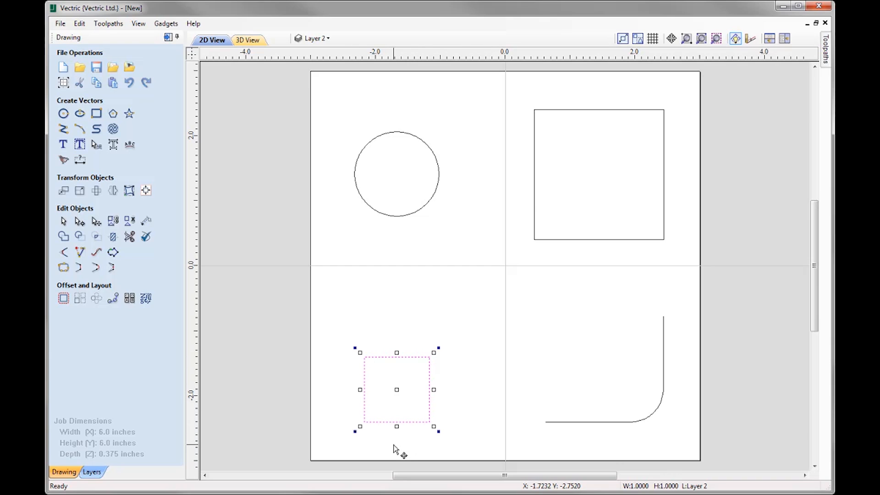
- Edit the moved square's nodes, moving the end of its upper edge up to a point centred below the circle
{"action": "key", "text": "n"}
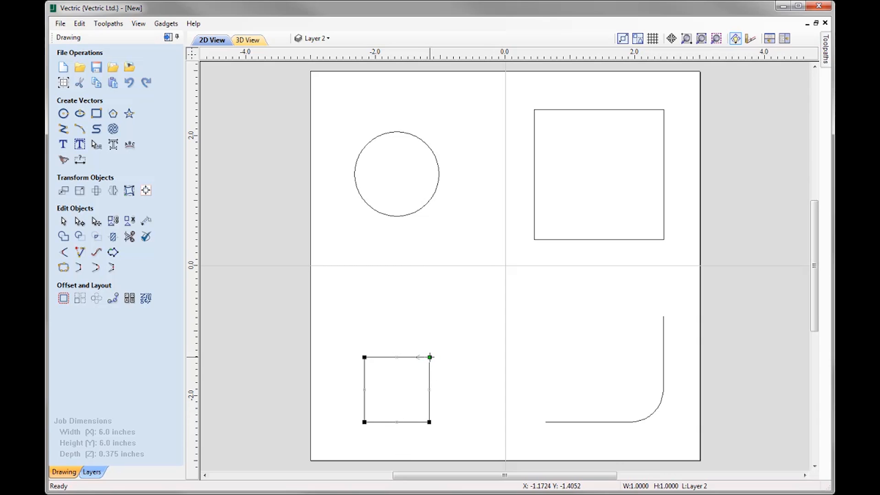
{"action": "left_click_drag", "start_coordinate": [429, 357], "coordinate": [397, 322]}
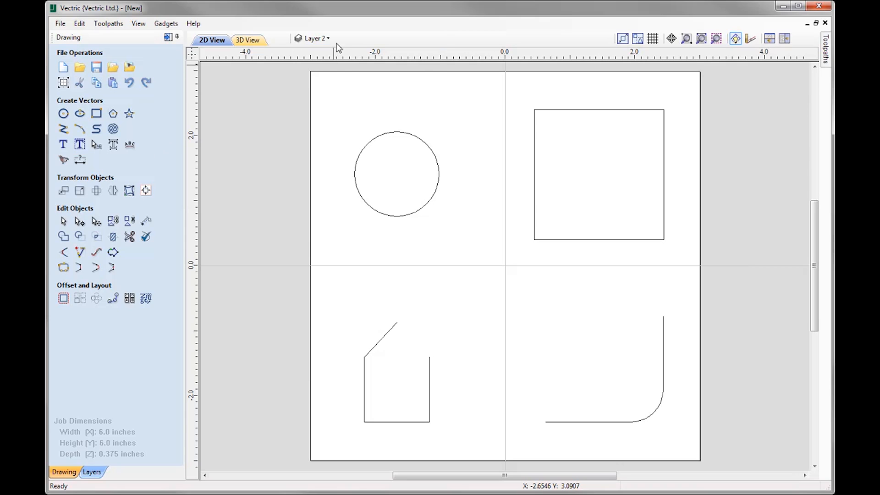
- Hide Layer 2 and set Layer 1 as the active layer
{"action": "left_click", "coordinate": [315, 38]}
{"action": "left_click", "coordinate": [313, 67]}
{"action": "left_click", "coordinate": [346, 57]}
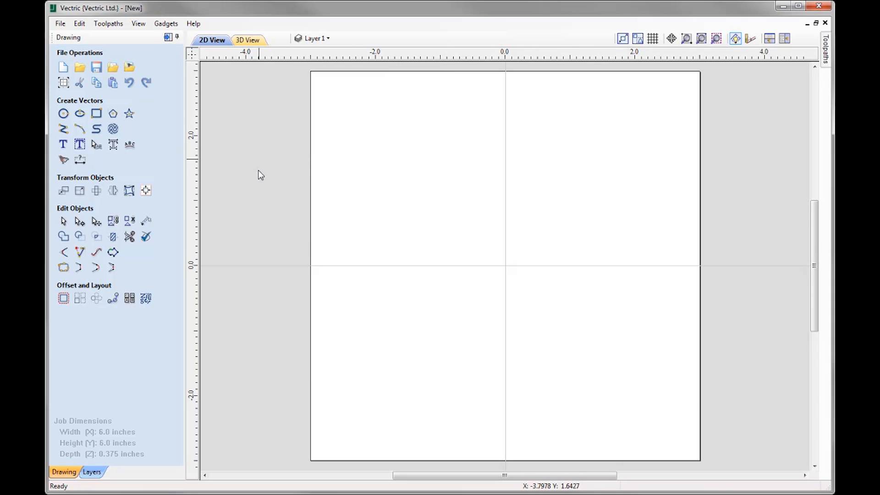
- Draw a circle 2 inches in diameter centred at about X -1.64, Y 1.30 in the sheet's upper-left quarter
{"action": "left_click", "coordinate": [63, 114]}
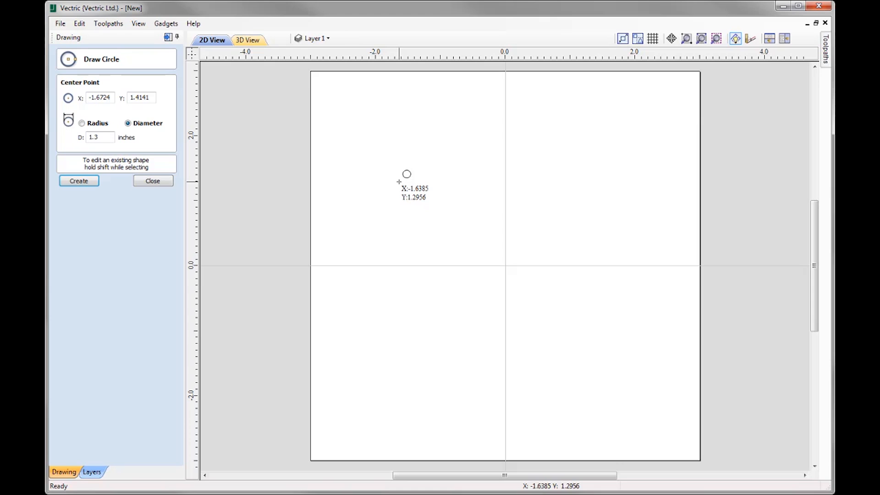
{"action": "left_click_drag", "start_coordinate": [399, 182], "coordinate": [414, 209]}
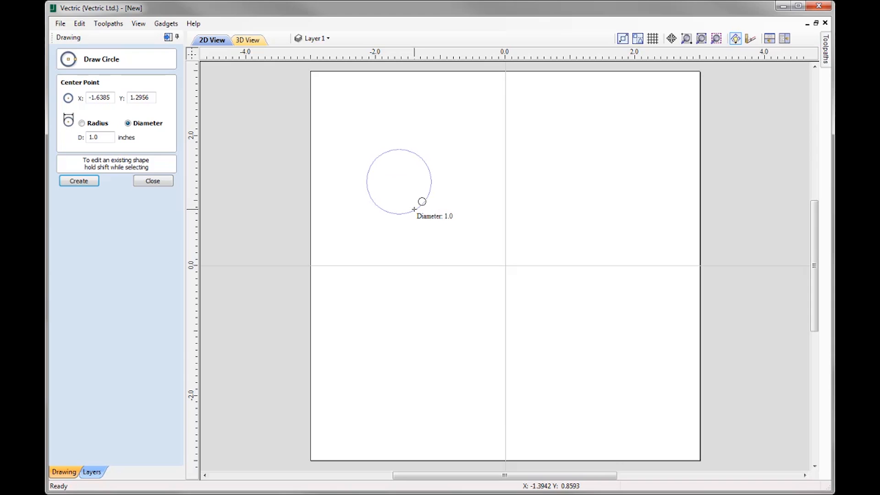
{"action": "left_click_drag", "start_coordinate": [414, 209], "coordinate": [414, 194]}
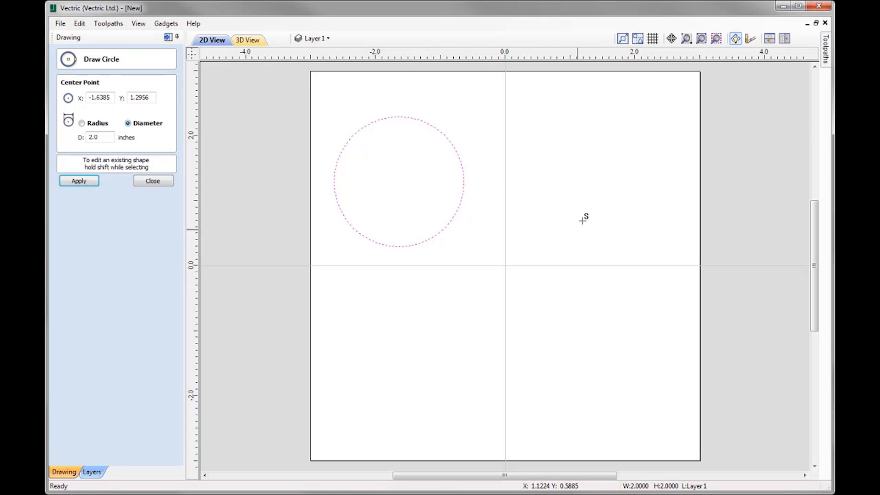
- Draw a second circle 2 inches in diameter in the upper-right quarter, centred at about X 1.56, Y 1.30
{"action": "left_click", "coordinate": [606, 180]}
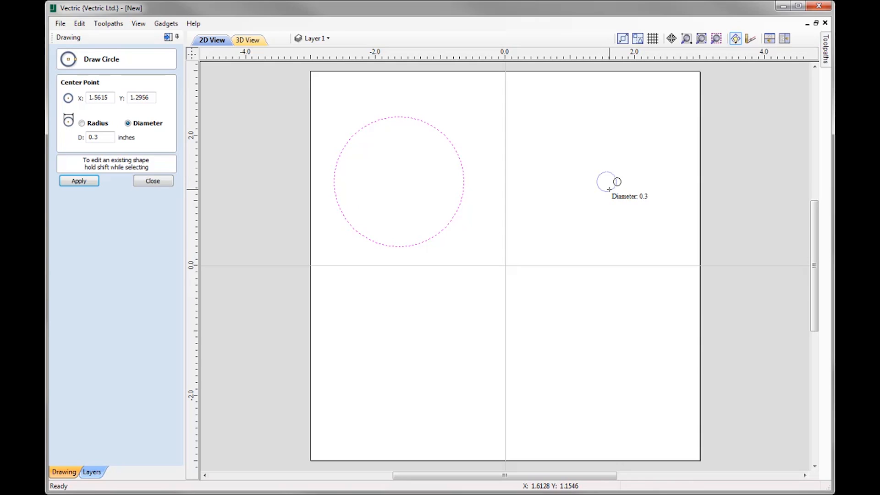
{"action": "type", "text": "2"}
{"action": "key", "text": "Return"}
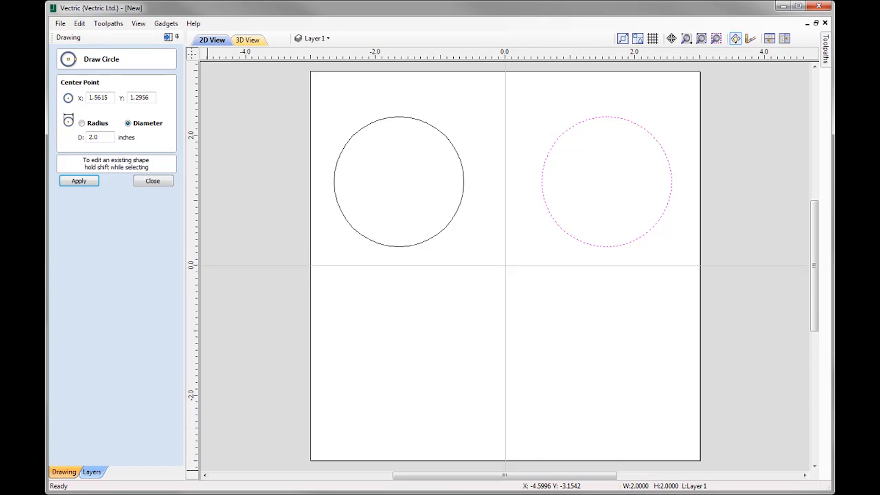
{"action": "left_click", "coordinate": [156, 181]}
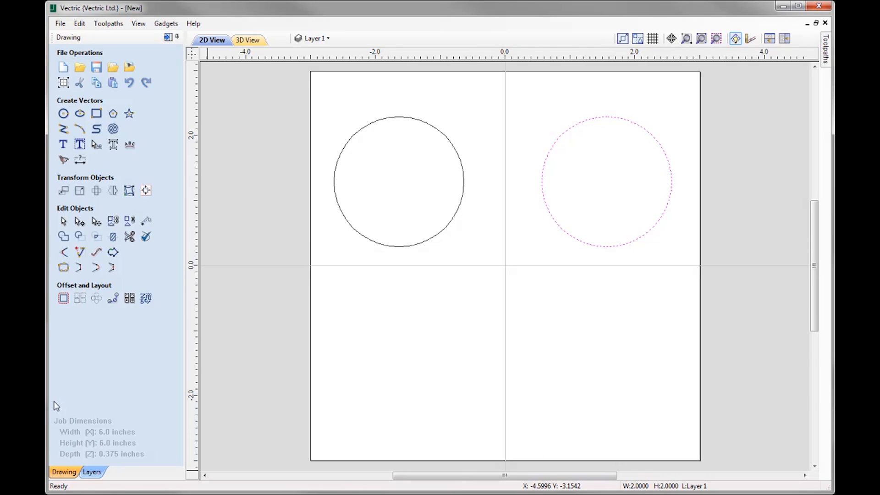
- Draw a 1 by 1 inch square-cornered rectangle below the left circle, centred at about X -1.53, Y -1.47
{"action": "left_click", "coordinate": [96, 115]}
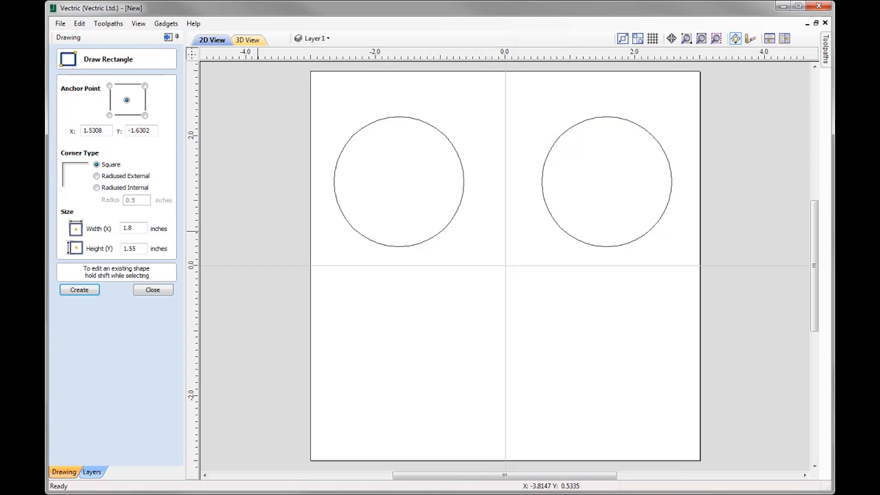
{"action": "left_click_drag", "start_coordinate": [374, 328], "coordinate": [386, 336]}
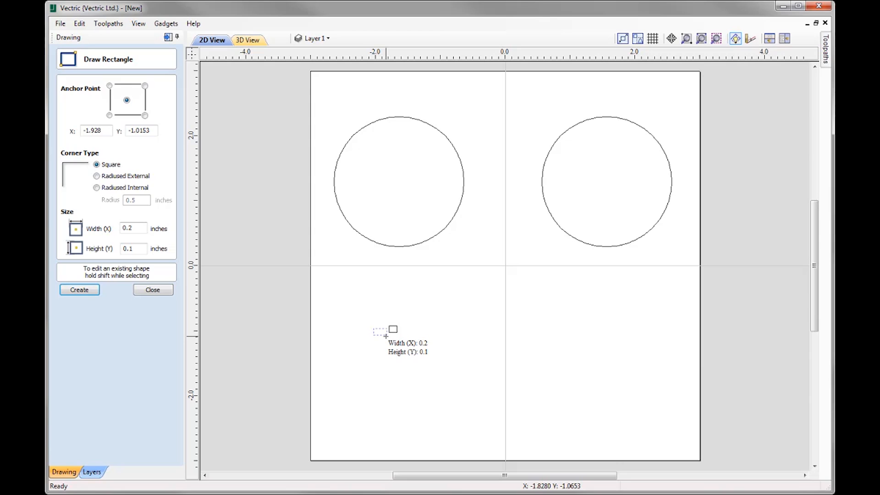
{"action": "type", "text": "1"}
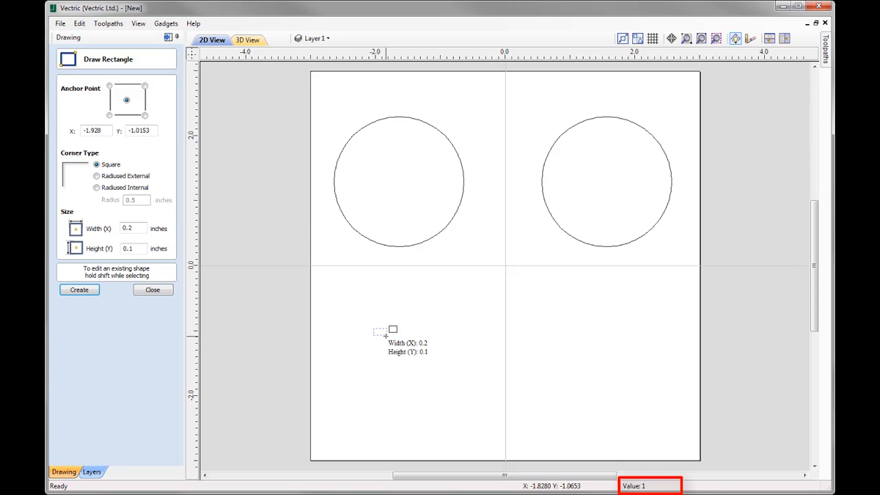
{"action": "type", "text": "w"}
{"action": "key", "text": "Return"}
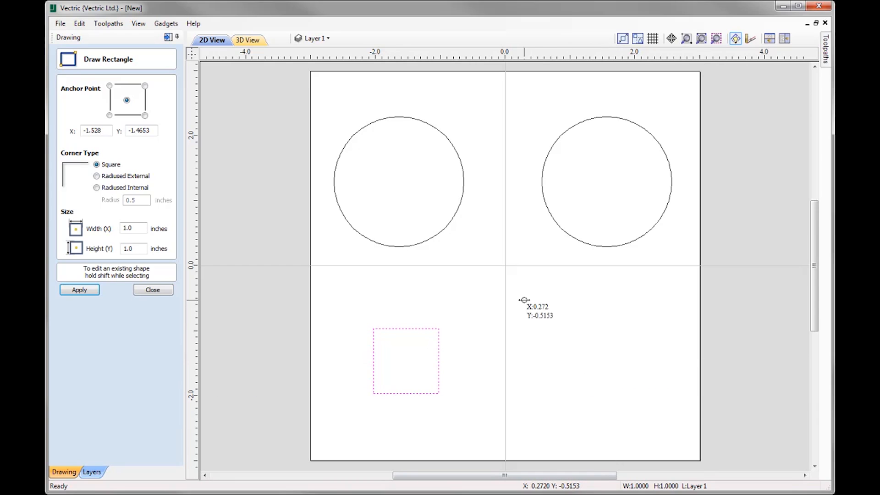
- Draw a rectangle 3 inches wide and 2 inches high below the right circle, with its upper-left corner at about X 0.42, Y -0.52
{"action": "left_click_drag", "start_coordinate": [534, 302], "coordinate": [542, 314]}
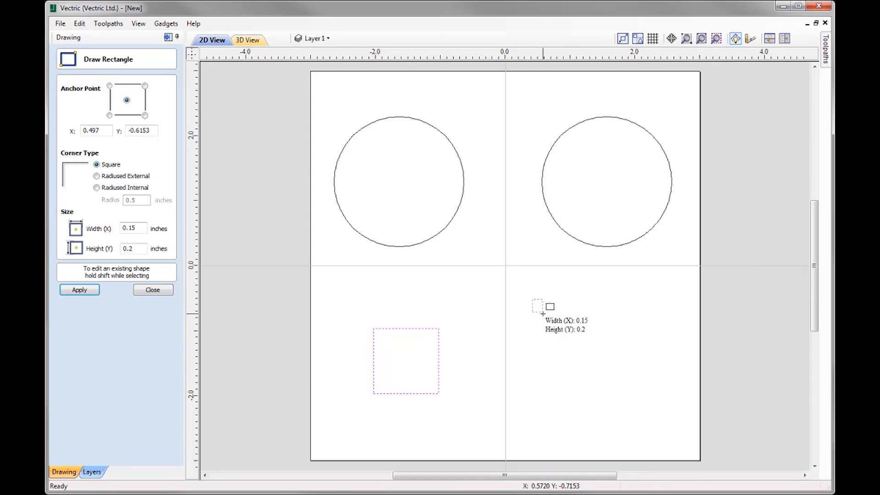
{"action": "type", "text": "3"}
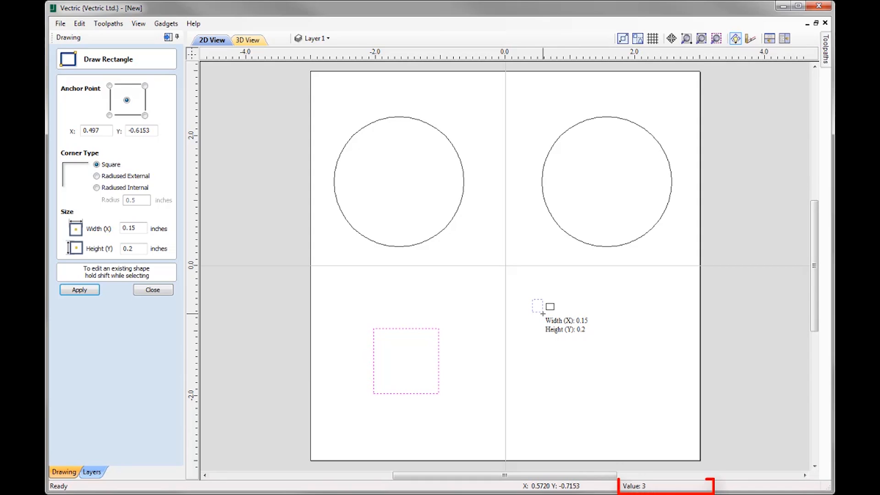
{"action": "key", "text": "Tab"}
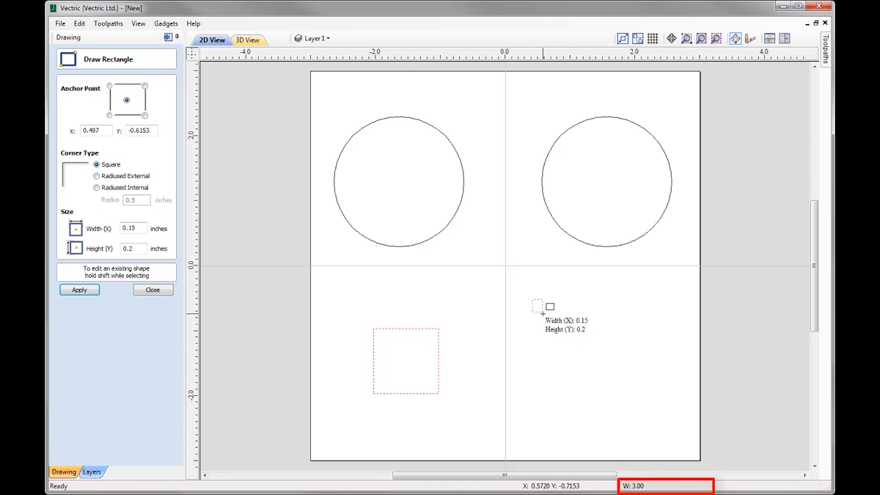
{"action": "type", "text": "2"}
{"action": "key", "text": "Return"}
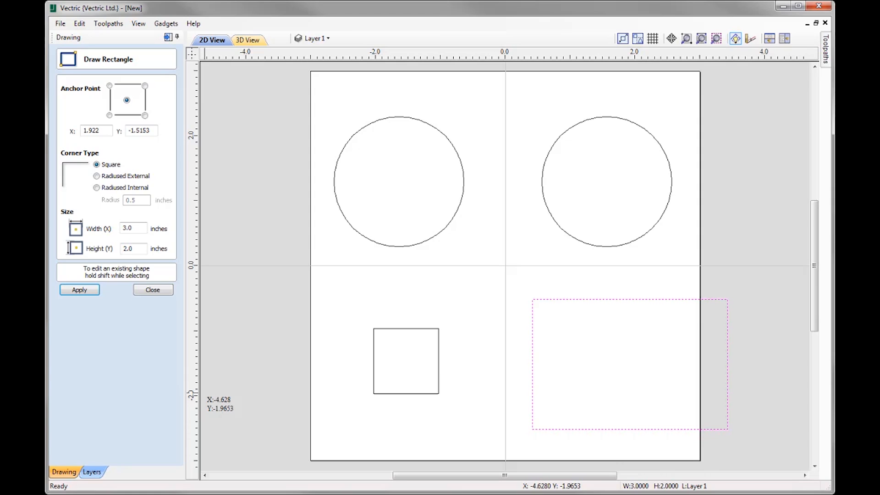
- Finish drawing rectangles and delete the 3 by 2 inch rectangle in the sheet's lower-right quarter
{"action": "left_click", "coordinate": [152, 291]}
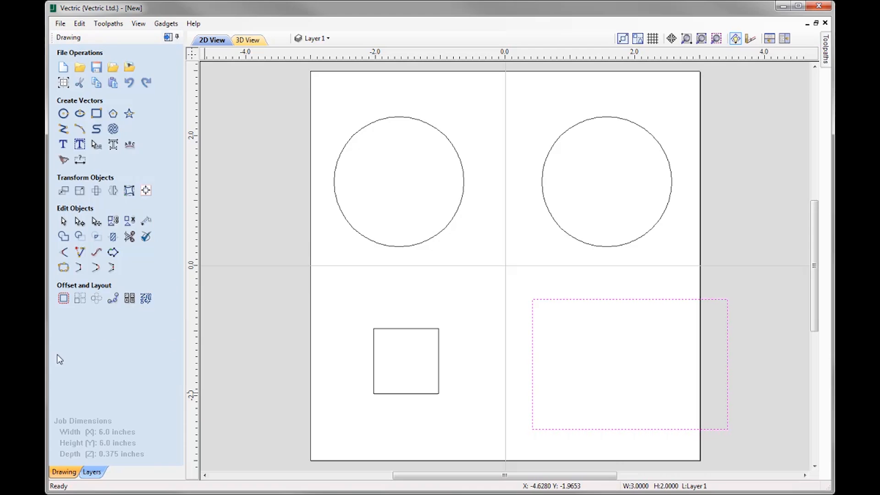
{"action": "left_click", "coordinate": [628, 336]}
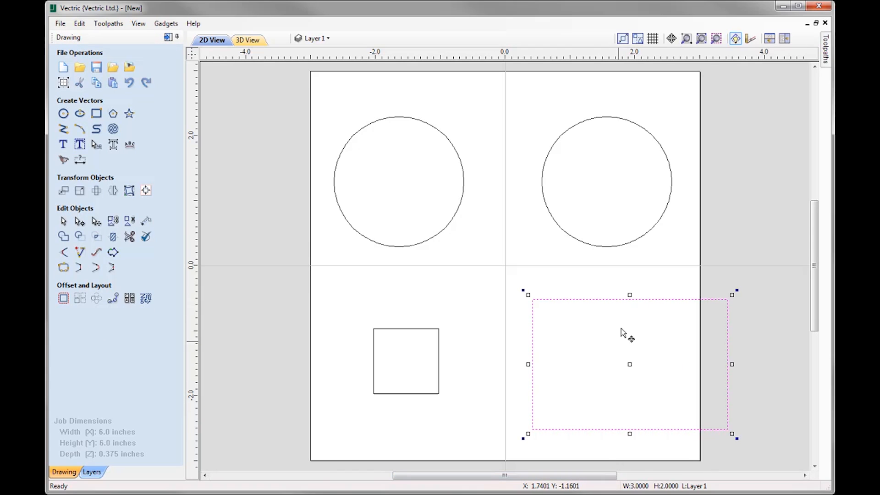
{"action": "key", "text": "Delete"}
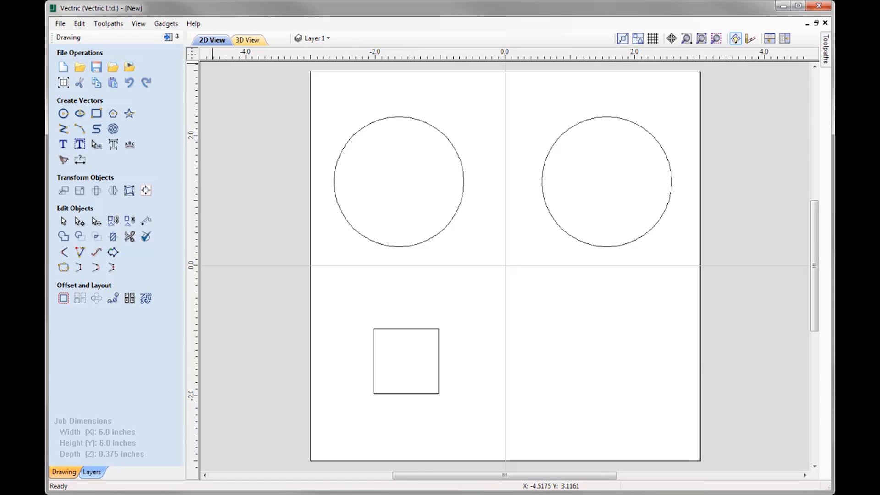
- Move the square in the lower-left quarter straight up by exactly 1 inch
{"action": "left_click", "coordinate": [439, 380]}
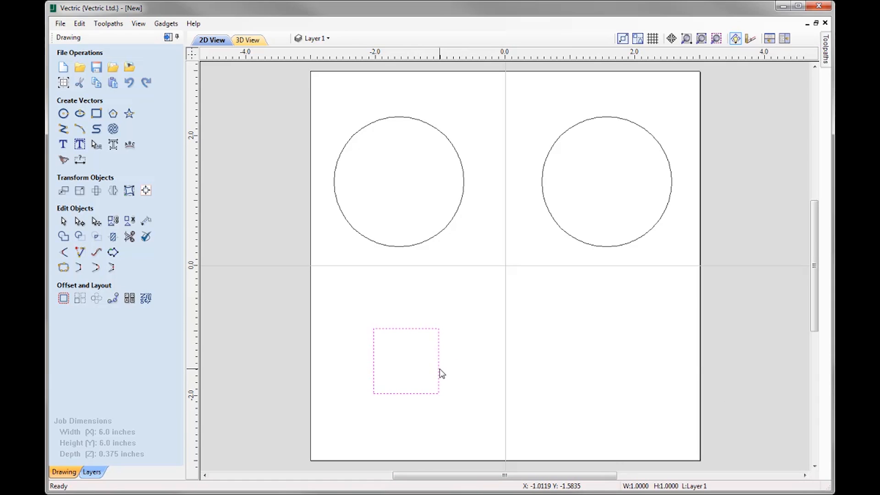
{"action": "left_click", "coordinate": [439, 370]}
{"action": "left_click_drag", "start_coordinate": [424, 328], "coordinate": [425, 324]}
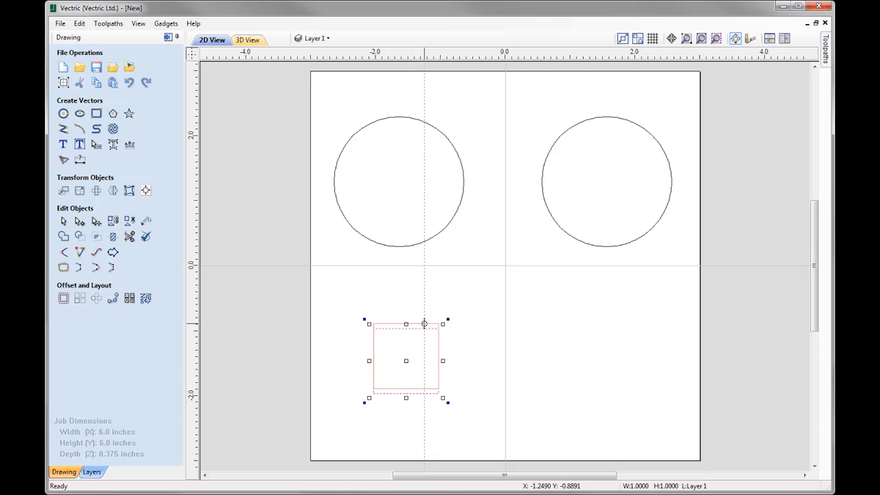
{"action": "type", "text": "1"}
{"action": "key", "text": "Up"}
- Move the square straight down by exactly 1 inch
{"action": "left_click", "coordinate": [419, 288]}
{"action": "left_click", "coordinate": [415, 327]}
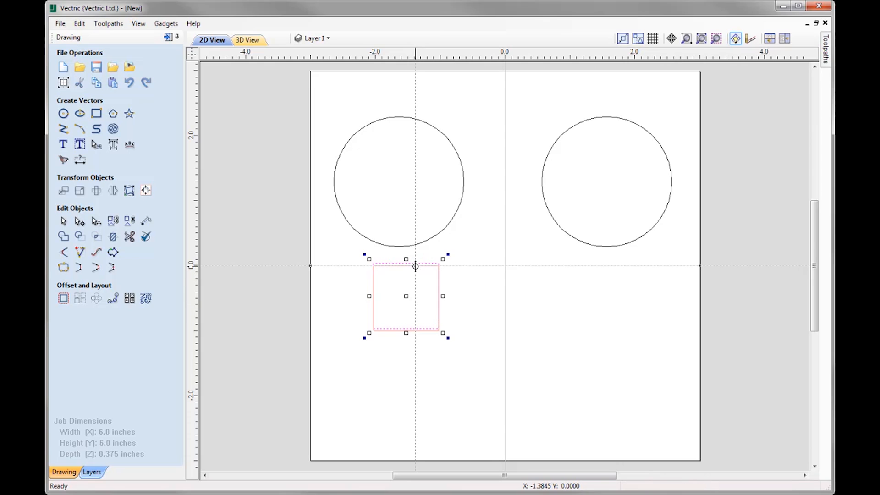
{"action": "left_click_drag", "start_coordinate": [416, 268], "coordinate": [415, 274]}
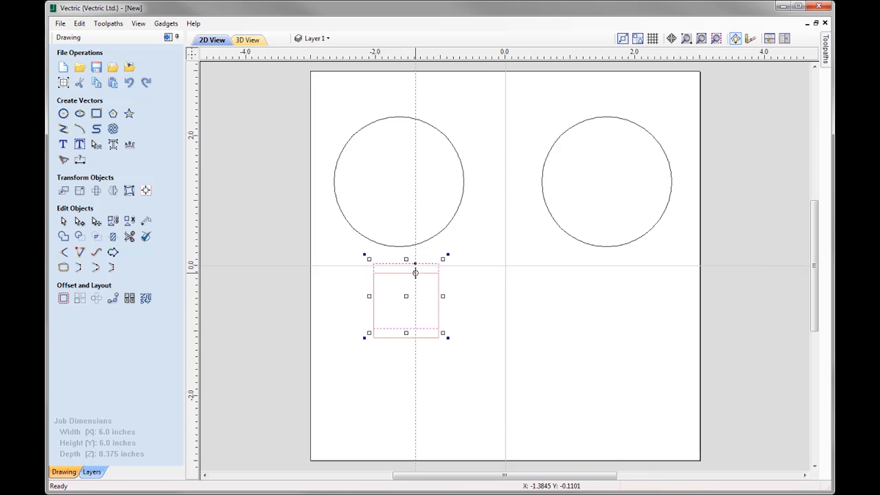
{"action": "type", "text": "1"}
{"action": "key", "text": "Return"}
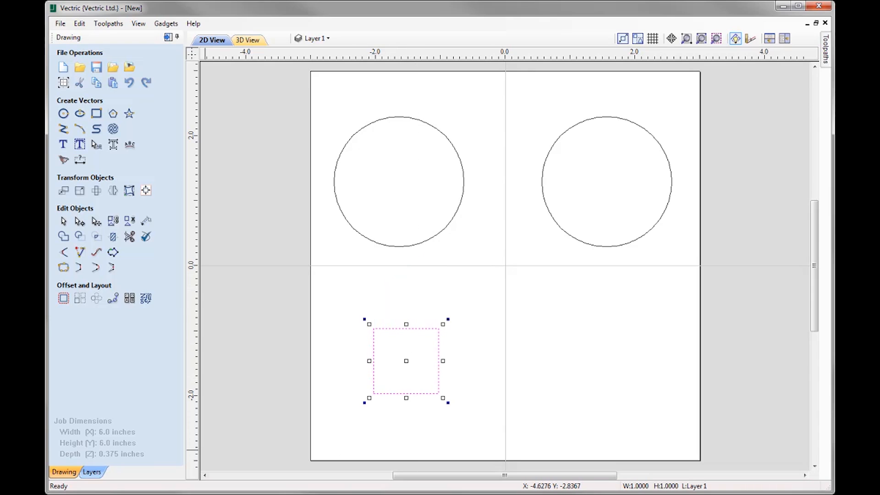
- Move the square by its centre point to the absolute position X 0, Y 0
{"action": "left_click", "coordinate": [408, 361]}
{"action": "left_click_drag", "start_coordinate": [408, 361], "coordinate": [412, 360]}
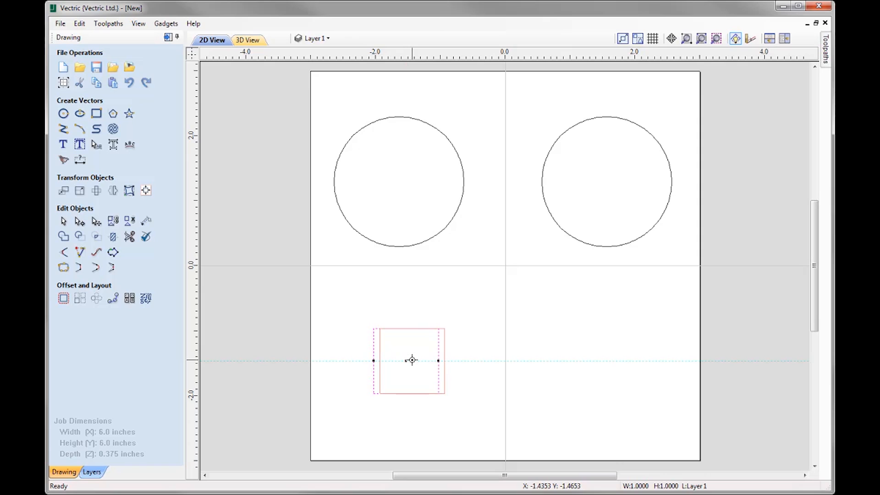
{"action": "left_click_drag", "start_coordinate": [412, 360], "coordinate": [411, 360]}
{"action": "type", "text": "0"}
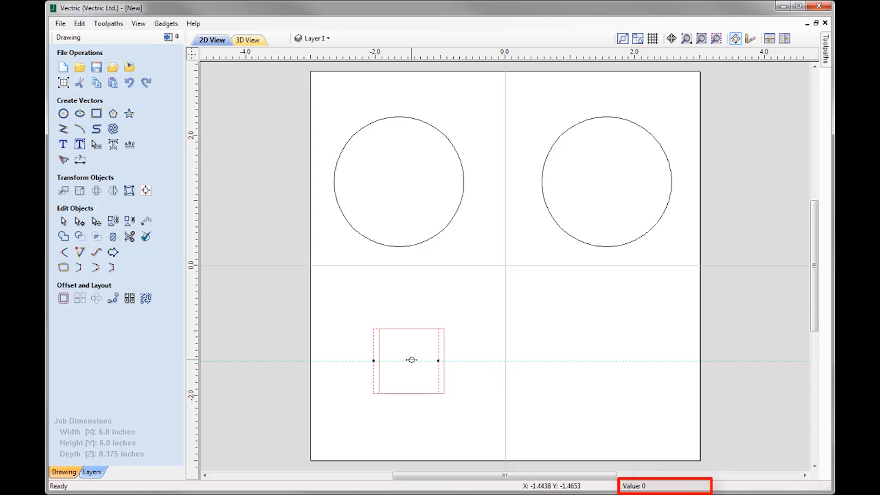
{"action": "type", "text": "x0"}
{"action": "key", "text": "Return"}
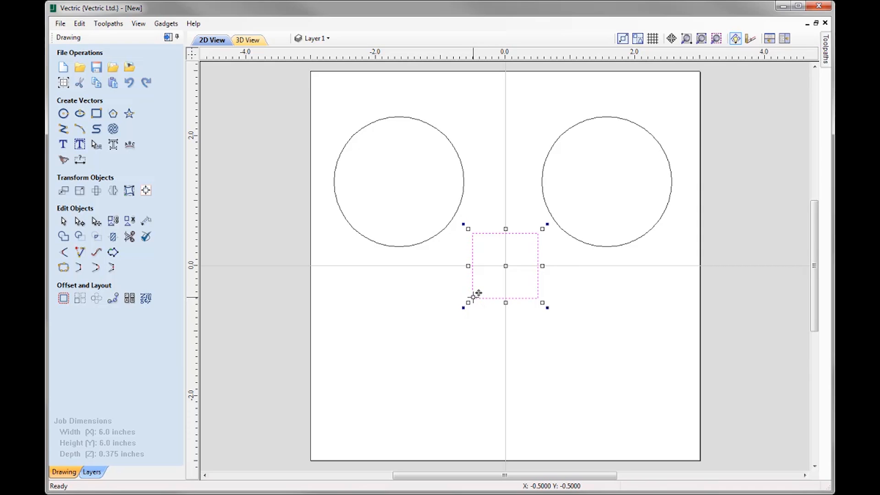
- Place the square's lower-left corner at absolute X 0, Y 0, and move the square back freehand into the sheet's lower-left quarter
{"action": "left_click_drag", "start_coordinate": [473, 297], "coordinate": [474, 295]}
{"action": "type", "text": "0"}
{"action": "type", "text": "x0"}
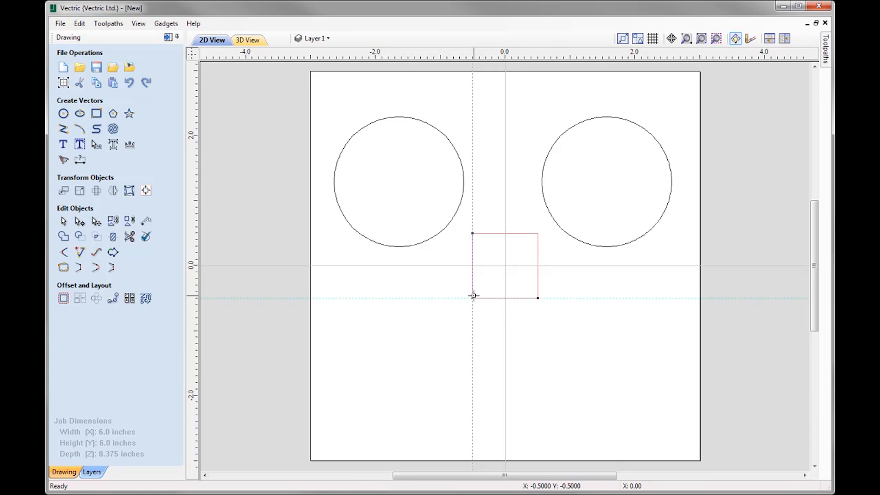
{"action": "key", "text": "Return"}
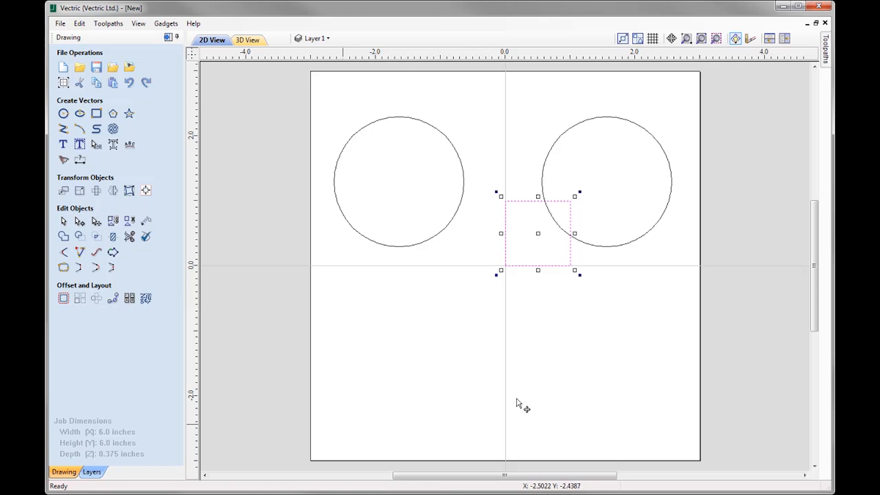
{"action": "left_click_drag", "start_coordinate": [538, 227], "coordinate": [402, 352]}
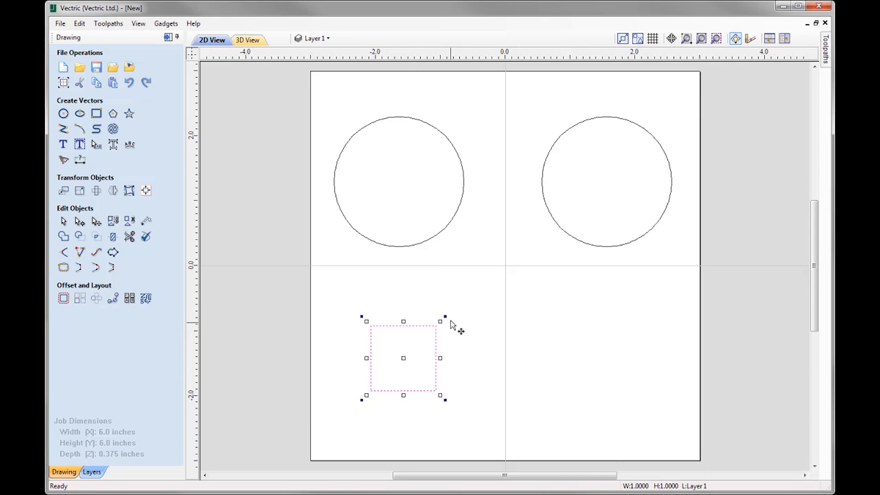
- Rotate the square by exactly 45 degrees and return it to its upright orientation
{"action": "left_click_drag", "start_coordinate": [445, 316], "coordinate": [443, 315]}
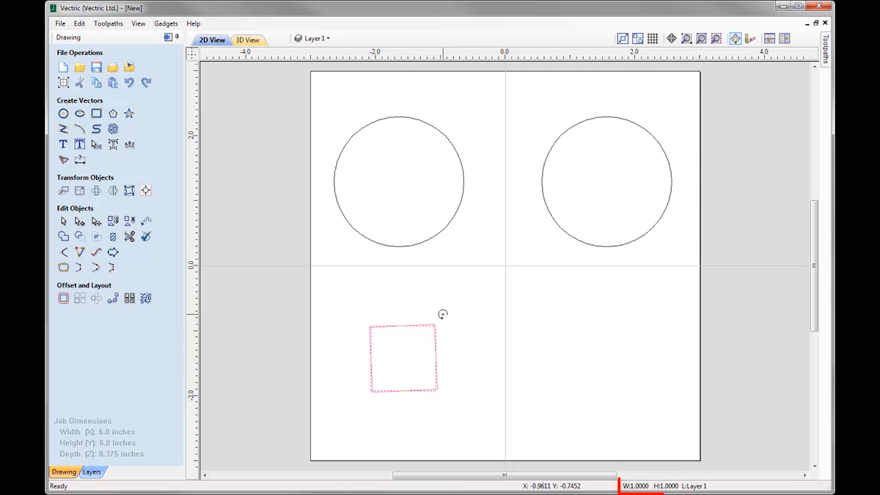
{"action": "type", "text": "45"}
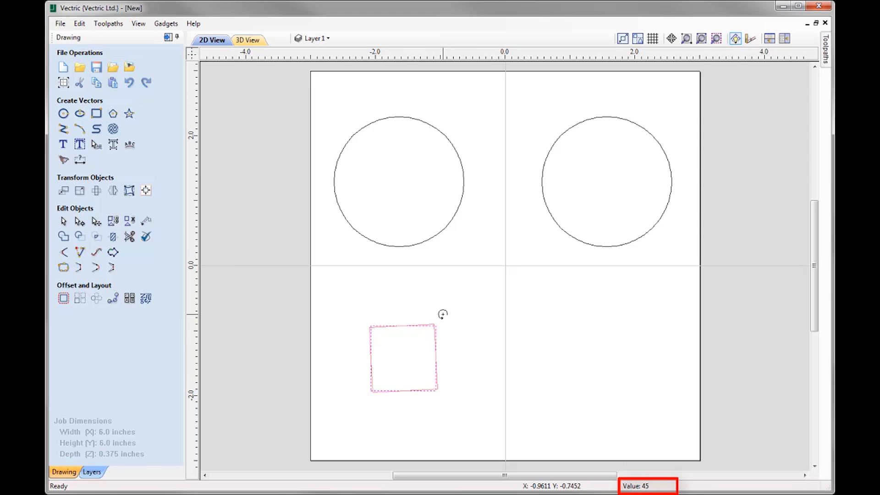
{"action": "key", "text": "Return"}
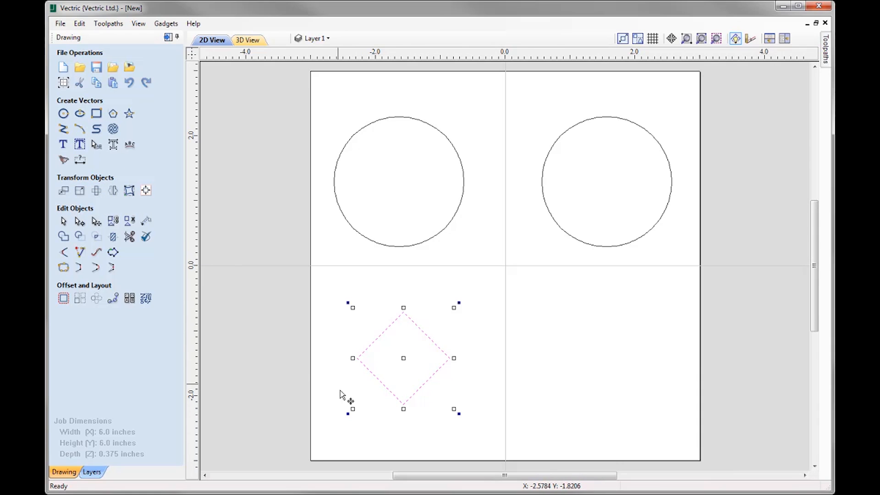
{"action": "key", "text": "9"}
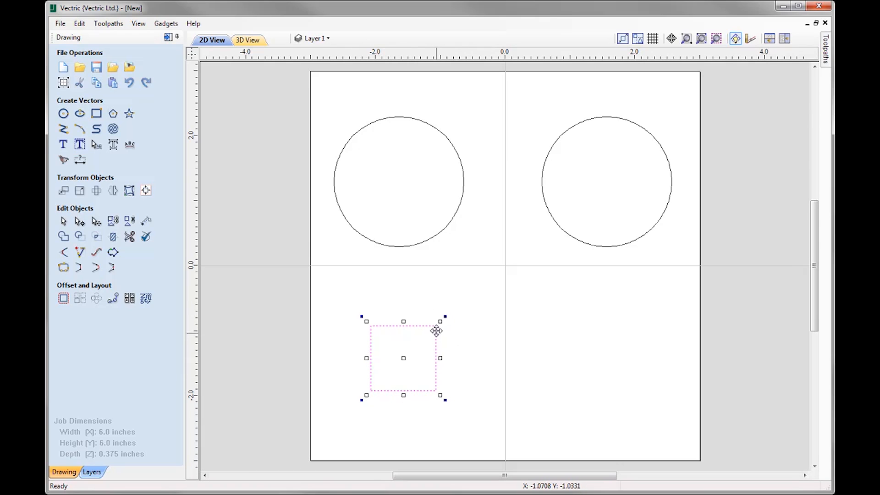
- Scale the square down by a factor of 0.5 from its upper-right corner
{"action": "left_click_drag", "start_coordinate": [440, 322], "coordinate": [441, 321]}
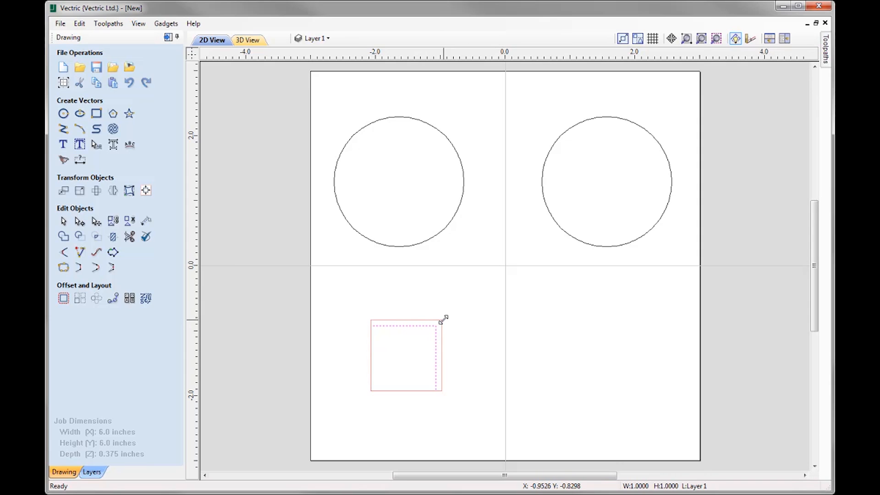
{"action": "type", "text": "0.5"}
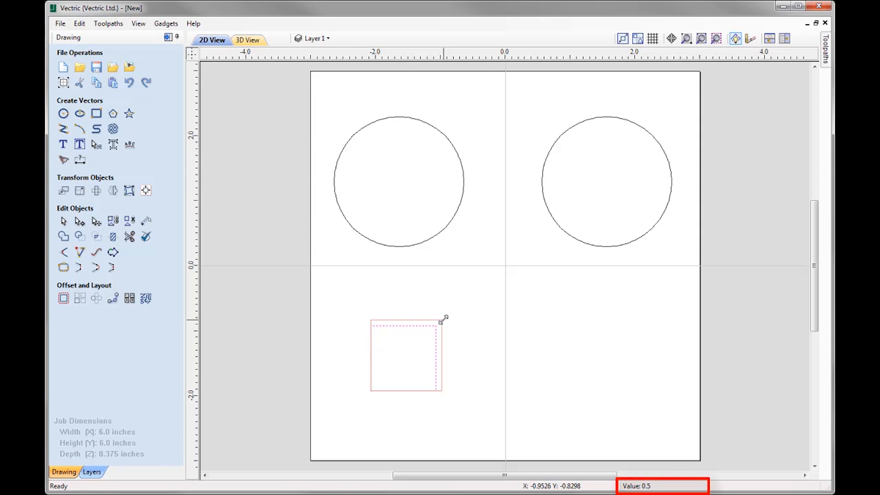
{"action": "key", "text": "Return"}
{"action": "type", "text": "0.50"}
{"action": "key", "text": "Return"}
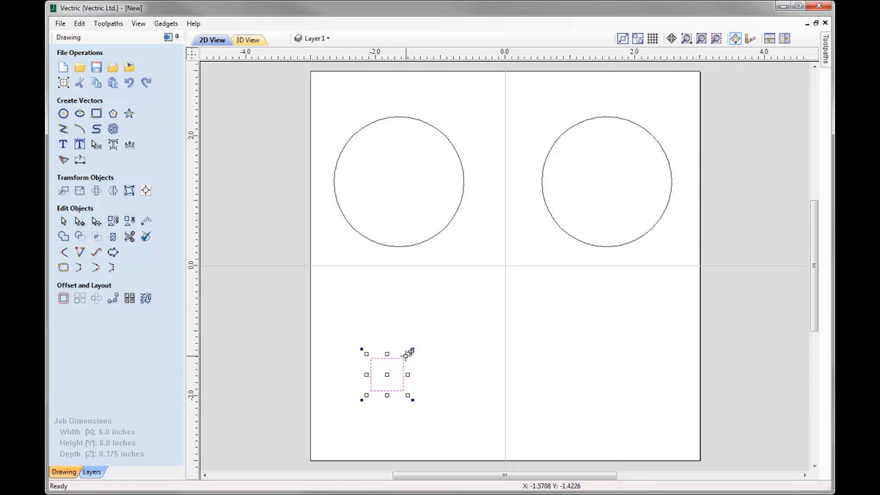
- Scale the small square up by a factor of 3 from its upper-right corner
{"action": "left_click_drag", "start_coordinate": [407, 353], "coordinate": [410, 352]}
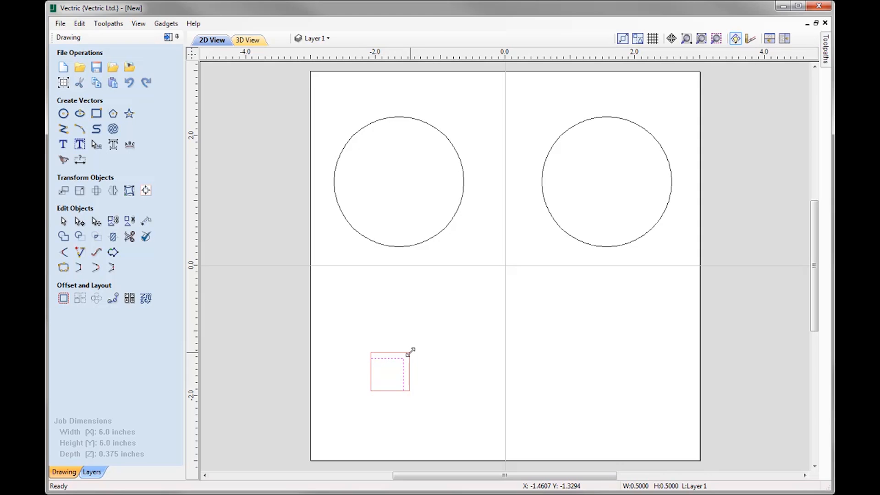
{"action": "type", "text": "3"}
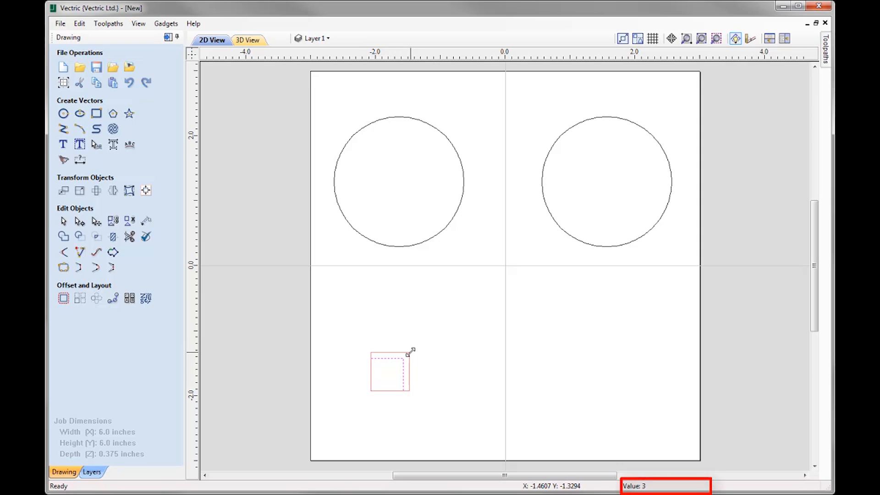
{"action": "key", "text": "Return"}
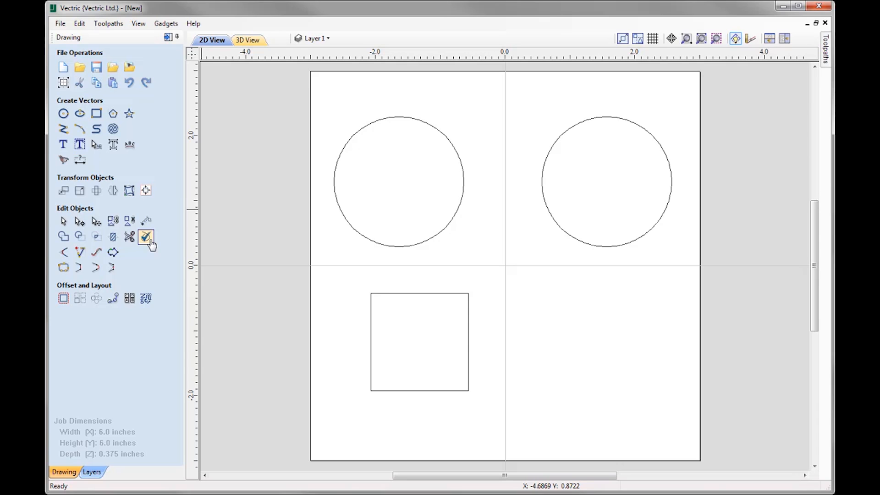
- Import the vectors from SnowWhite.dxf in the Drawing_FILES folder
{"action": "left_click", "coordinate": [60, 23]}
{"action": "mouse_move", "coordinate": [103, 148]}
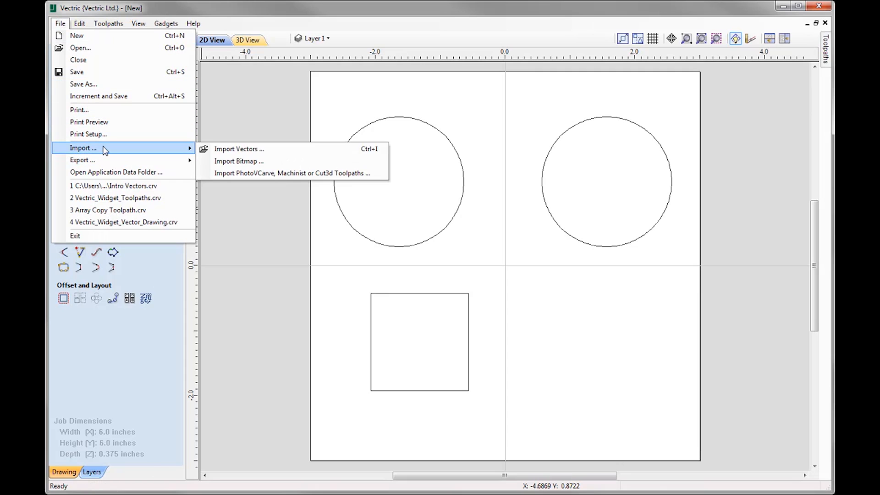
{"action": "left_click", "coordinate": [249, 149]}
{"action": "left_click", "coordinate": [377, 216]}
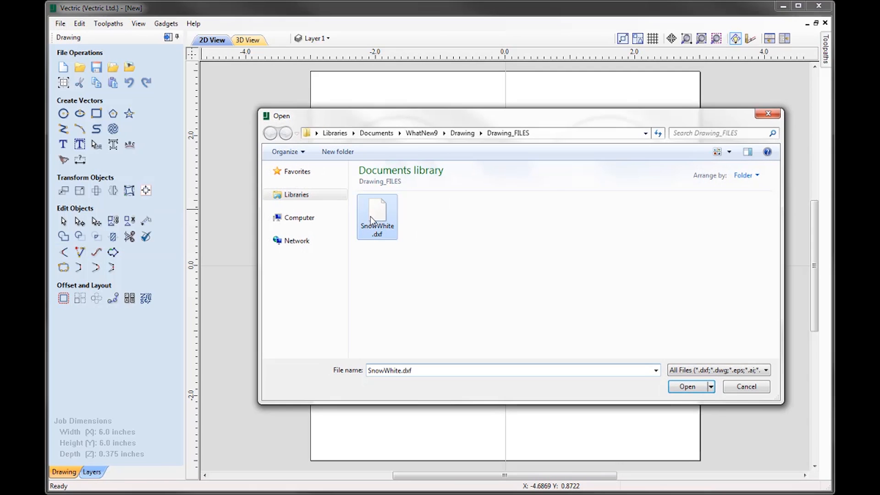
{"action": "left_click", "coordinate": [700, 388]}
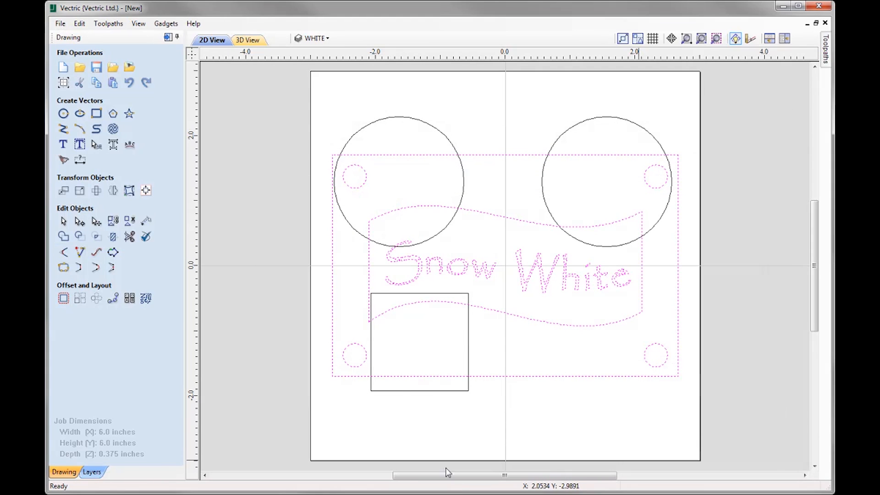
- Hide Layer 1 and deselect the imported Snow White vectors
{"action": "left_click", "coordinate": [320, 40]}
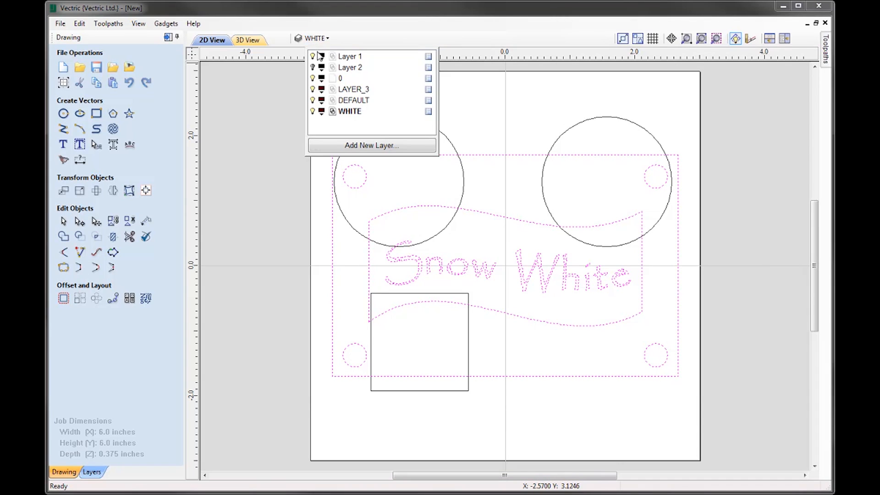
{"action": "left_click", "coordinate": [313, 56]}
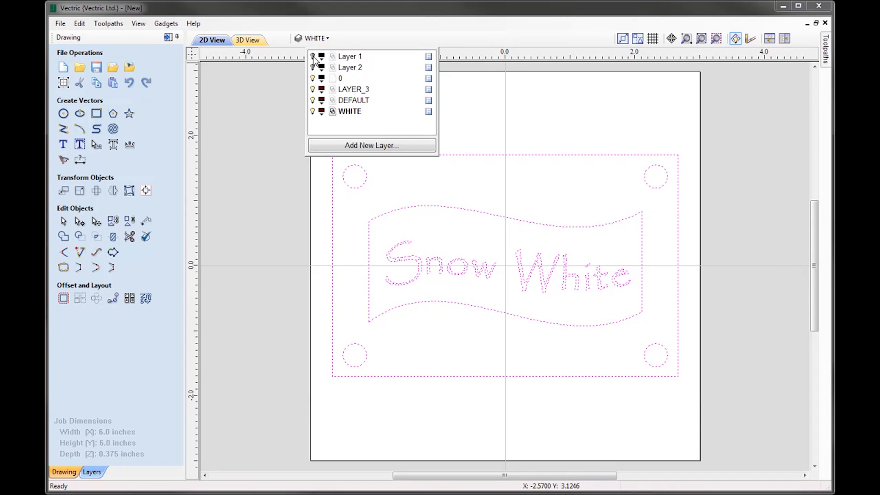
{"action": "left_click", "coordinate": [271, 185]}
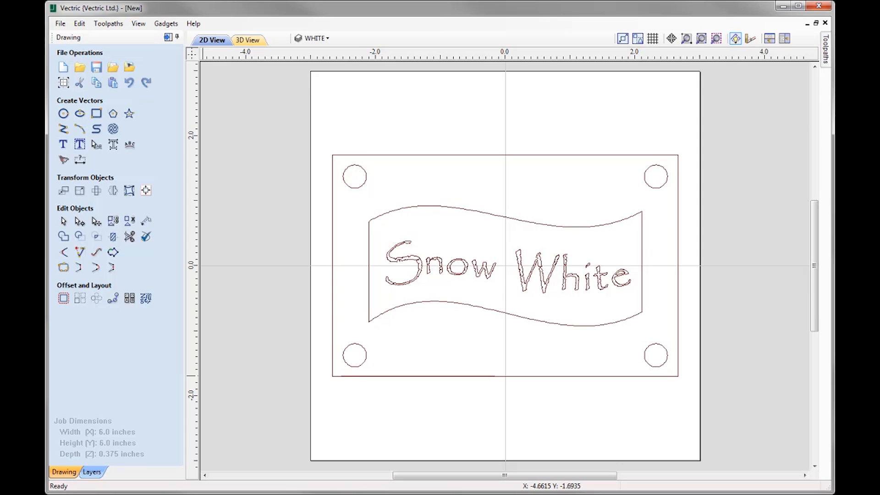
- Check all visible vectors with the Vector Validator and fix their zero-length spans
{"action": "left_click", "coordinate": [146, 237]}
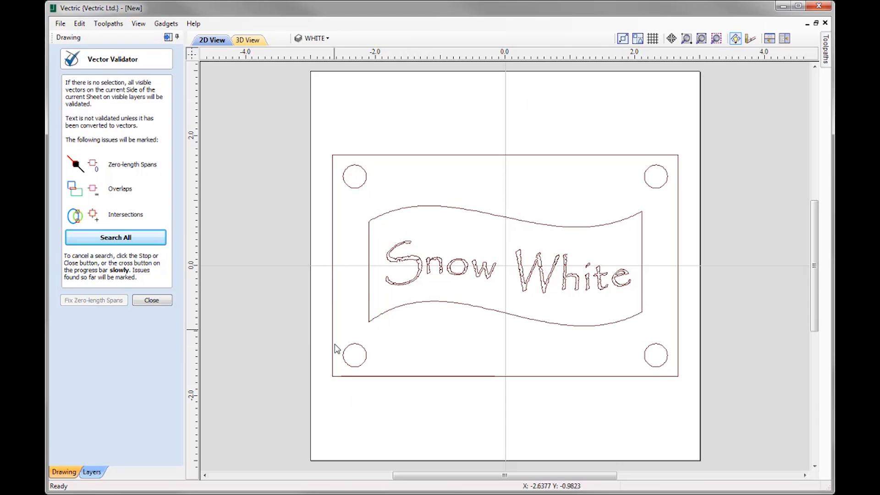
{"action": "left_click", "coordinate": [124, 243]}
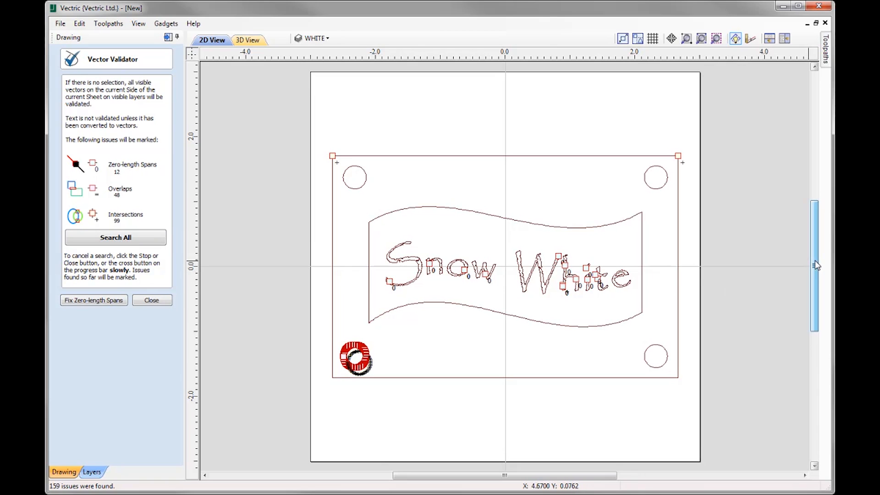
{"action": "scroll", "coordinate": [566, 281], "scroll_direction": "up", "scroll_amount": 1}
{"action": "scroll", "coordinate": [514, 305], "scroll_direction": "up", "scroll_amount": 1}
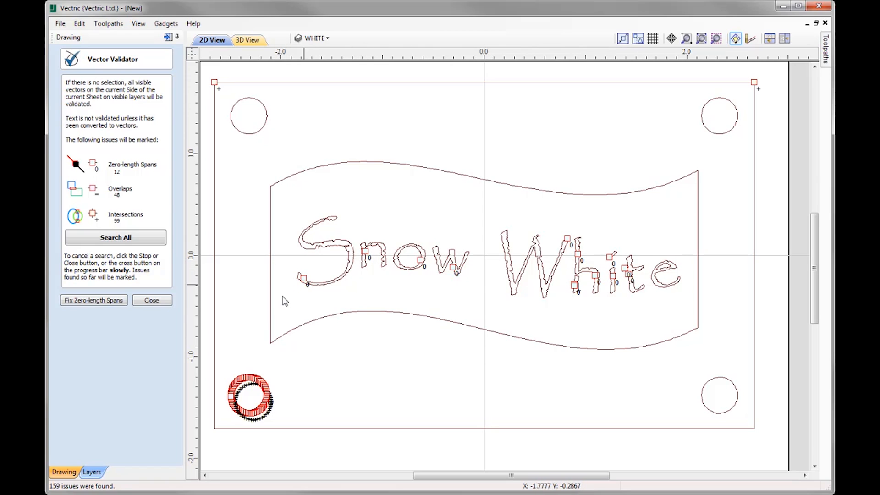
{"action": "left_click", "coordinate": [94, 301]}
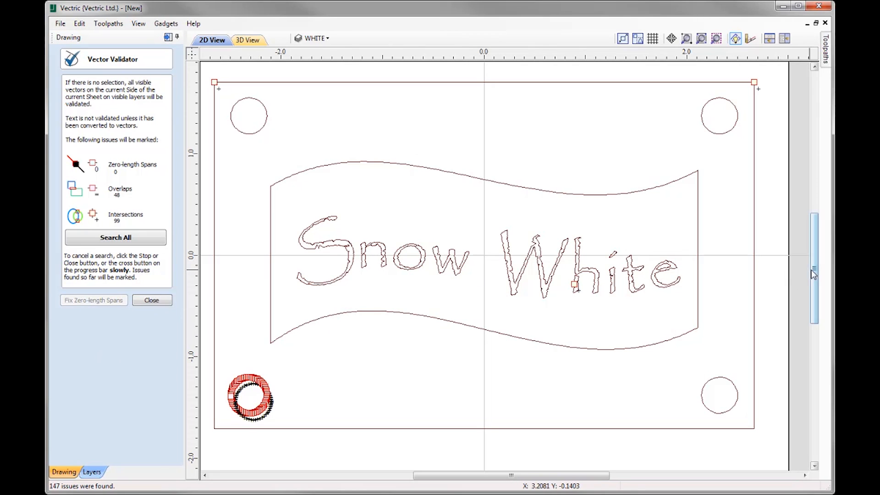
{"action": "scroll", "coordinate": [470, 275], "scroll_direction": "down", "scroll_amount": 1}
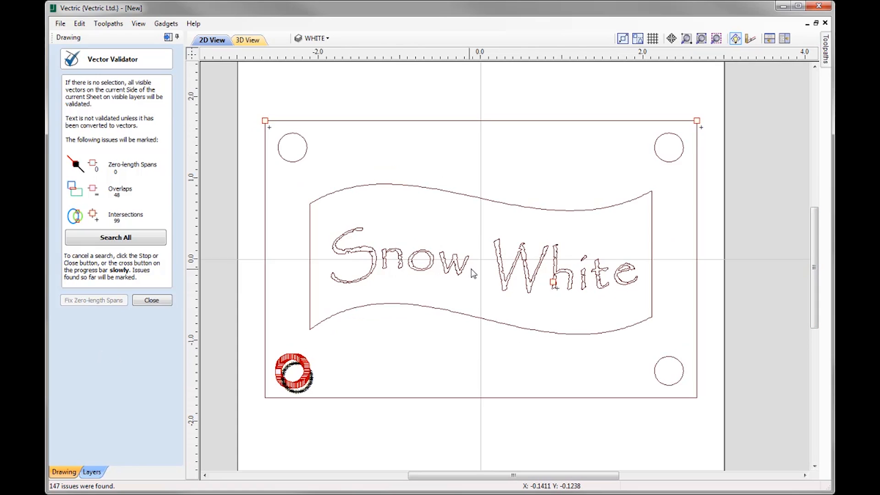
- Examine the overlap and intersection markers around the lower-left hole circle, and close the Vector Validator
{"action": "scroll", "coordinate": [473, 273], "scroll_direction": "down", "scroll_amount": 1}
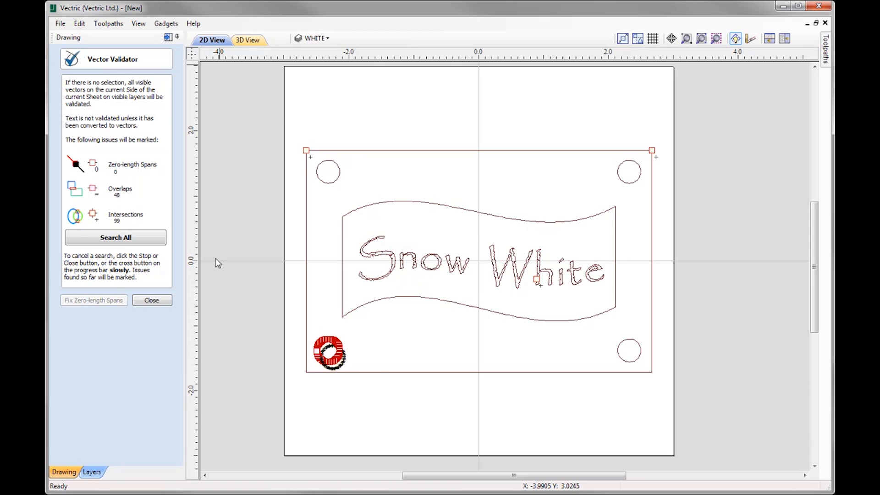
{"action": "scroll", "coordinate": [320, 377], "scroll_direction": "up", "scroll_amount": 1}
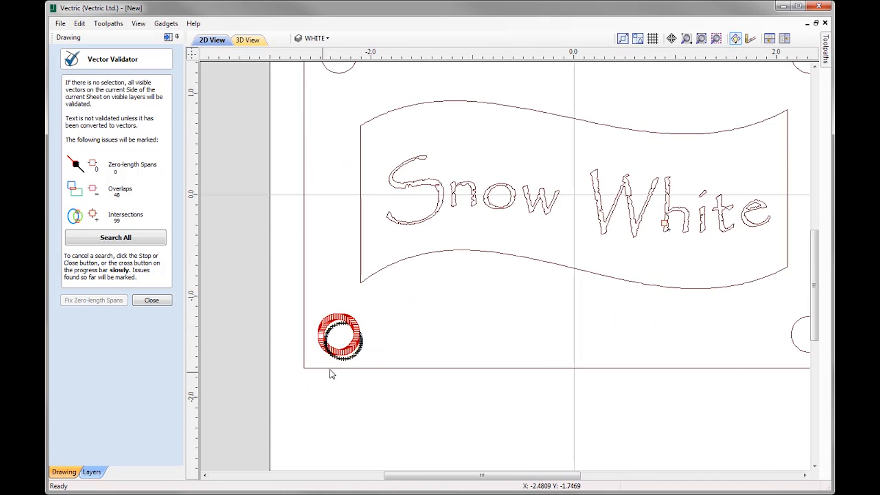
{"action": "scroll", "coordinate": [324, 377], "scroll_direction": "up", "scroll_amount": 6}
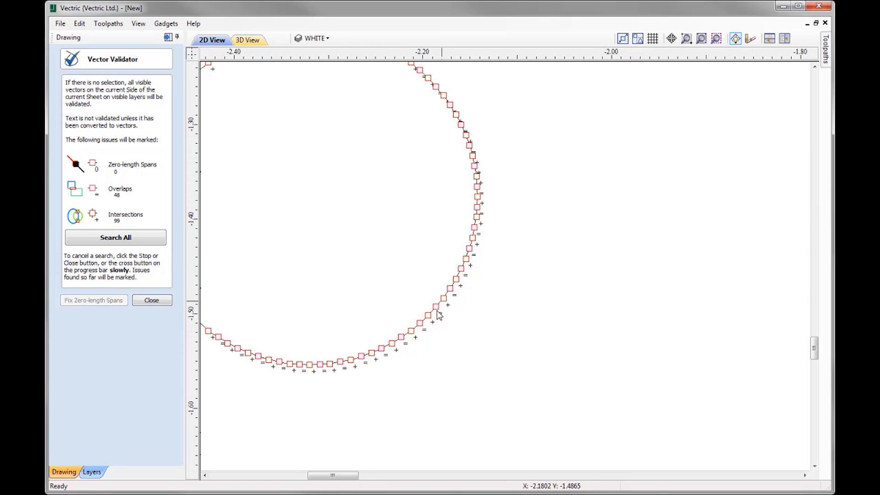
{"action": "scroll", "coordinate": [412, 355], "scroll_direction": "down", "scroll_amount": 1}
{"action": "scroll", "coordinate": [381, 351], "scroll_direction": "down", "scroll_amount": 1}
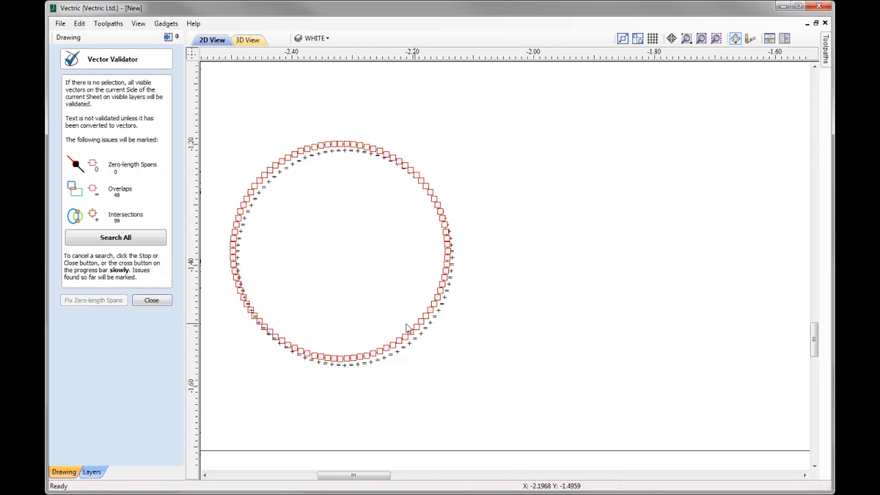
{"action": "scroll", "coordinate": [350, 347], "scroll_direction": "down", "scroll_amount": 2}
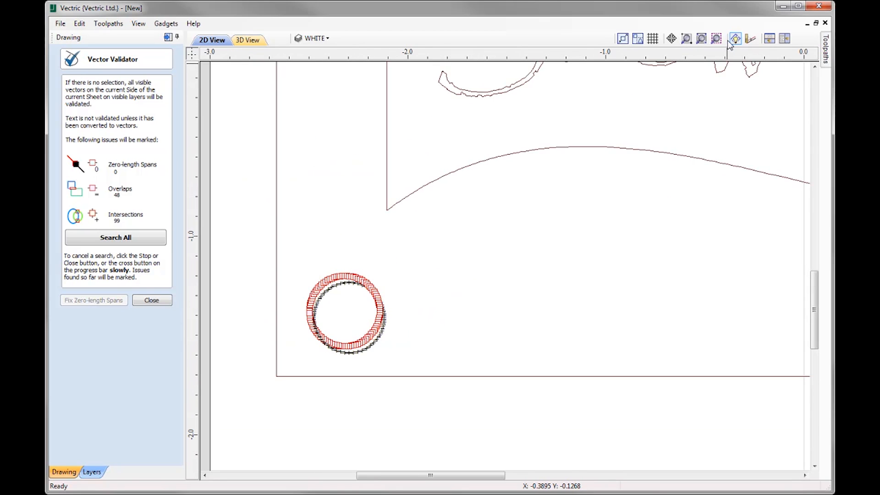
{"action": "left_click", "coordinate": [701, 39]}
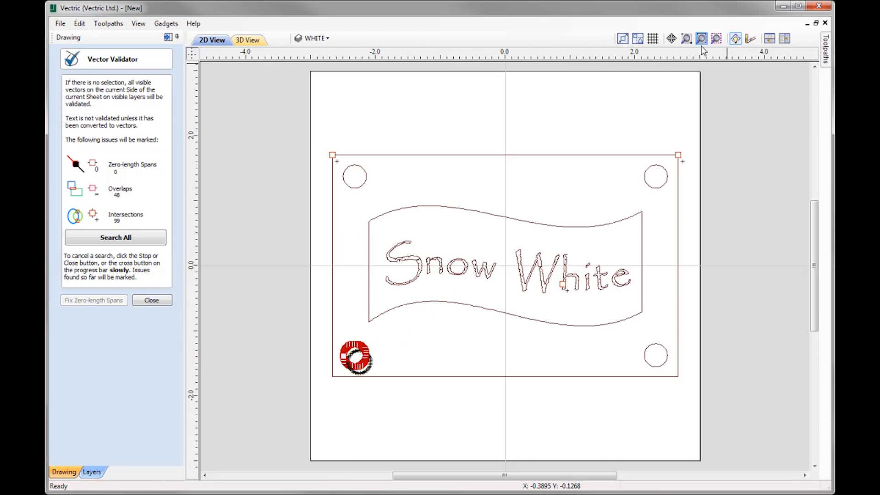
{"action": "left_click", "coordinate": [152, 300]}
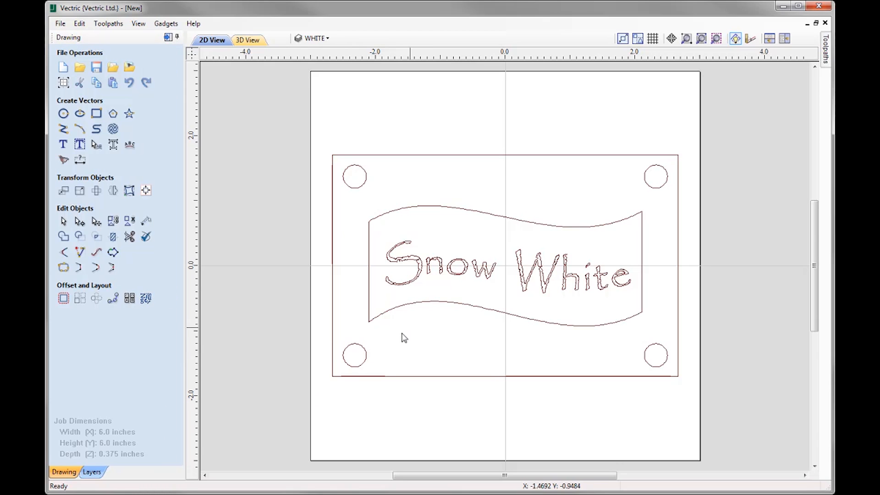
- Move the duplicate circle off the lower-left hole, delete it, and check that the original circle remains
{"action": "left_click", "coordinate": [366, 355]}
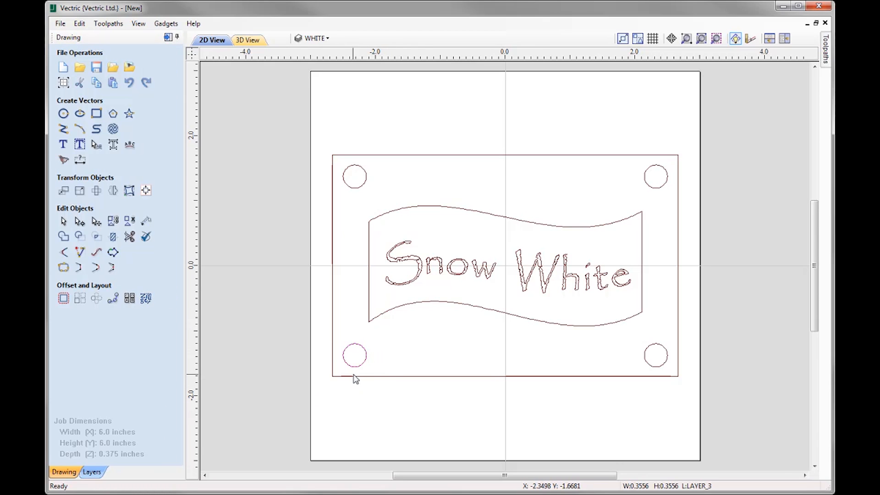
{"action": "scroll", "coordinate": [356, 379], "scroll_direction": "up", "scroll_amount": 5}
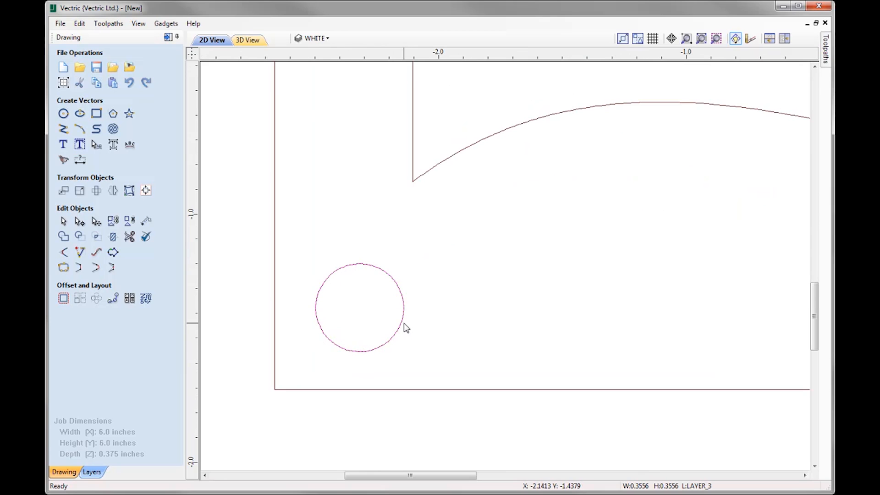
{"action": "left_click", "coordinate": [361, 314]}
{"action": "left_click_drag", "start_coordinate": [361, 314], "coordinate": [562, 308], "text": "ctrl"}
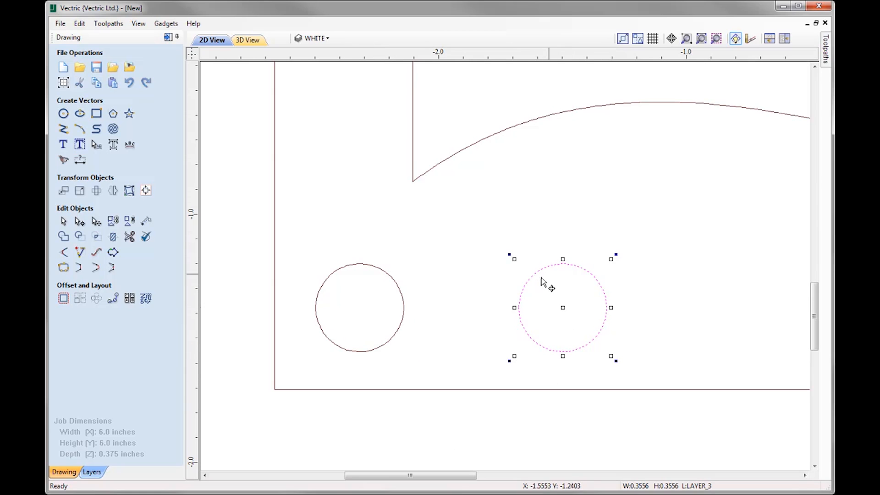
{"action": "key", "text": "Delete"}
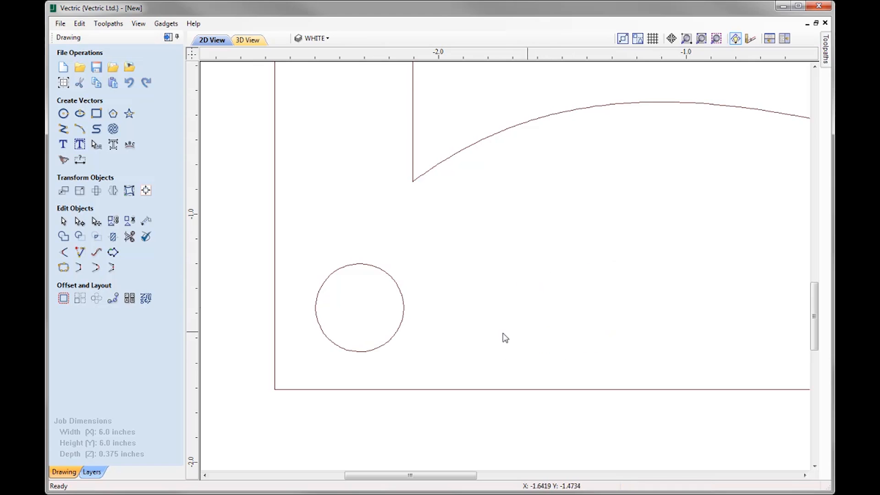
{"action": "left_click", "coordinate": [402, 326]}
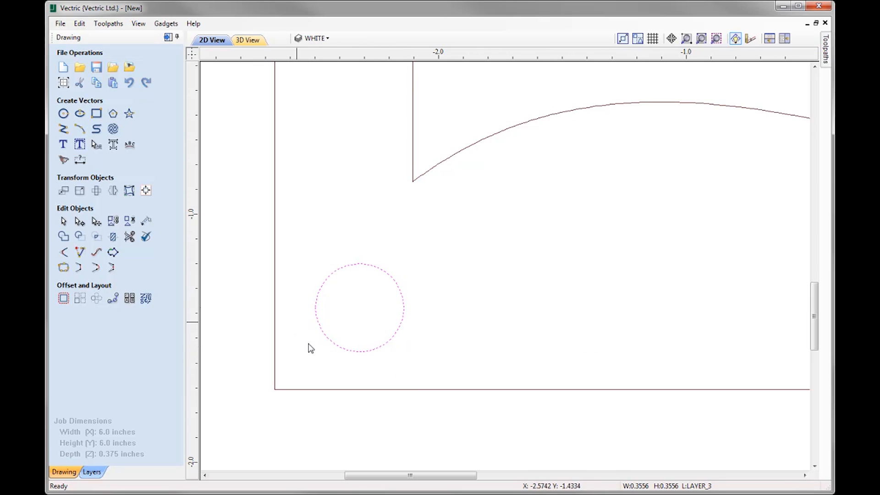
{"action": "left_click", "coordinate": [429, 405]}
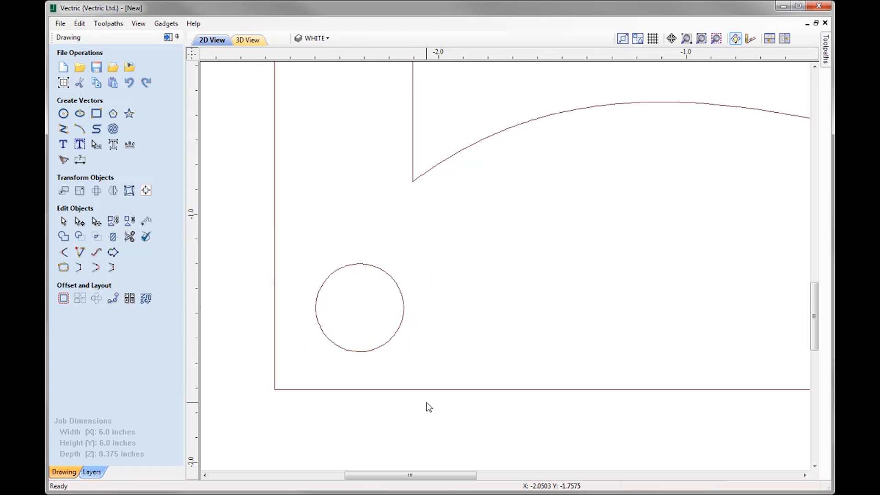
{"action": "left_click", "coordinate": [701, 39]}
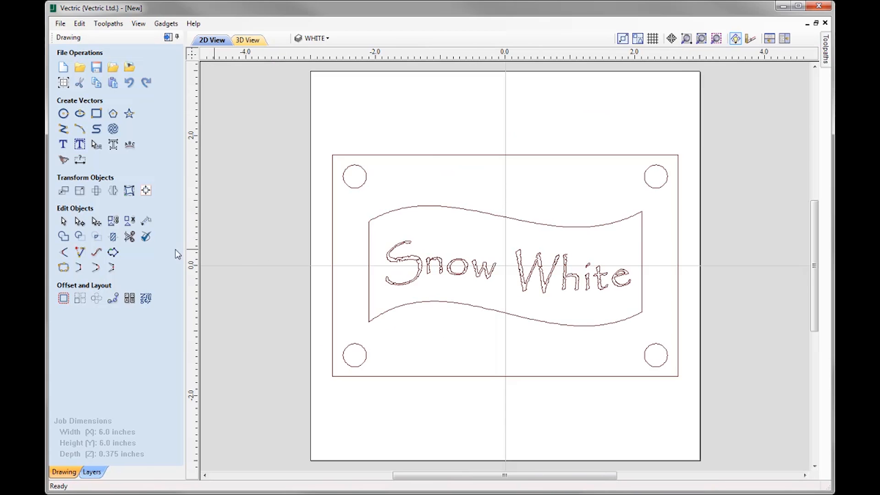
- Search all visible vectors for the remaining issues with the Vector Validator and close it
{"action": "left_click", "coordinate": [146, 236]}
{"action": "left_click", "coordinate": [115, 237]}
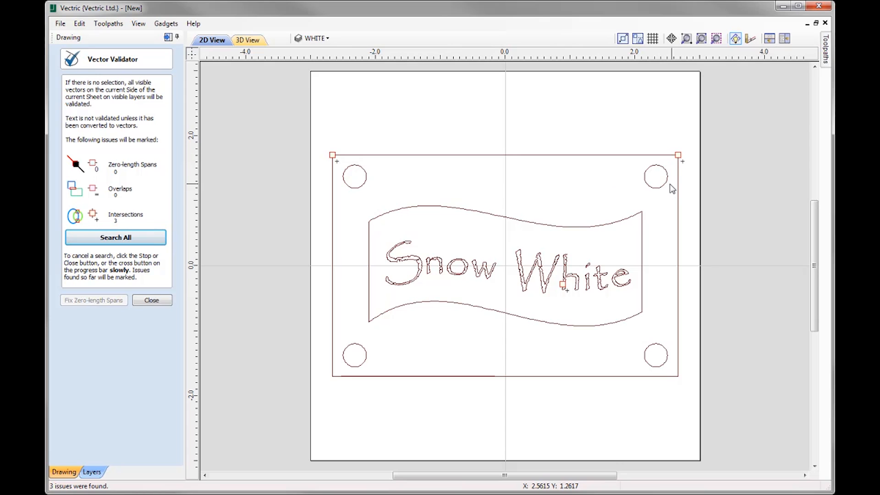
{"action": "left_click", "coordinate": [157, 300]}
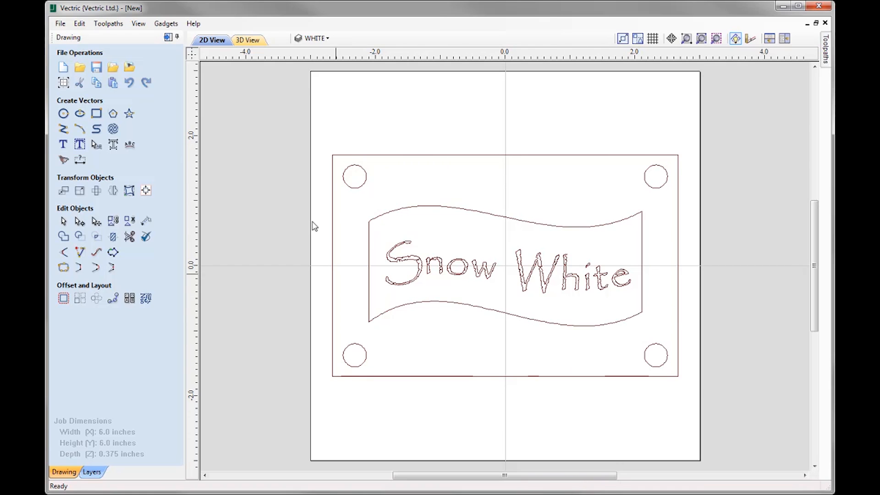
- Join the outer border's separate upper line with its open three-sided vector into one closed vector
{"action": "left_click", "coordinate": [333, 169]}
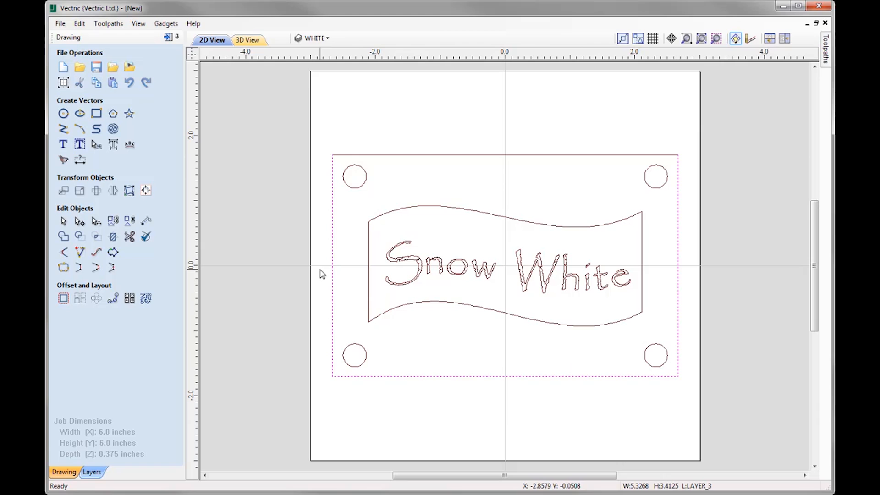
{"action": "left_click", "coordinate": [407, 156]}
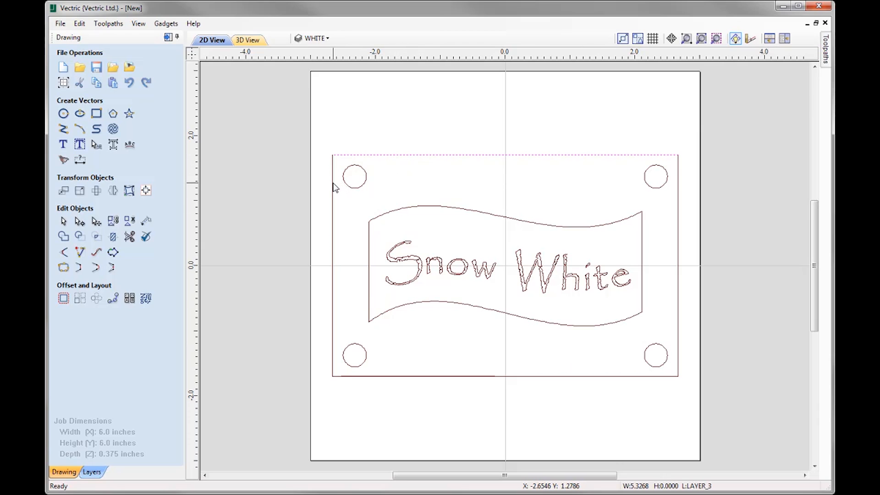
{"action": "left_click", "coordinate": [333, 187]}
{"action": "left_click", "coordinate": [365, 156]}
{"action": "left_click", "coordinate": [332, 176]}
{"action": "left_click", "coordinate": [363, 156]}
{"action": "left_click", "coordinate": [333, 208], "text": "shift"}
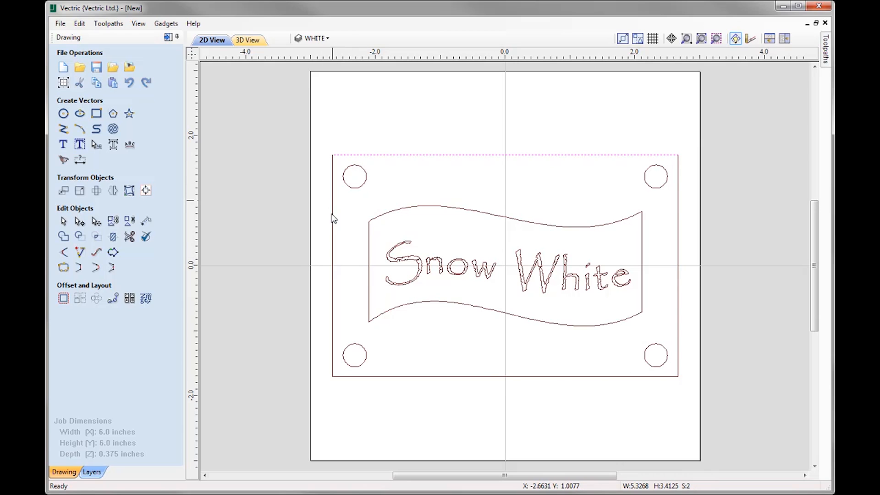
{"action": "left_click", "coordinate": [114, 270]}
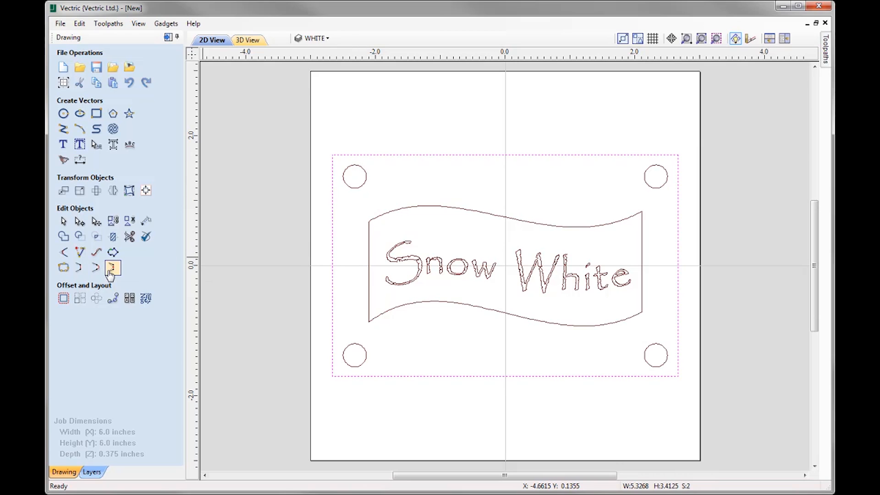
{"action": "left_click", "coordinate": [65, 270]}
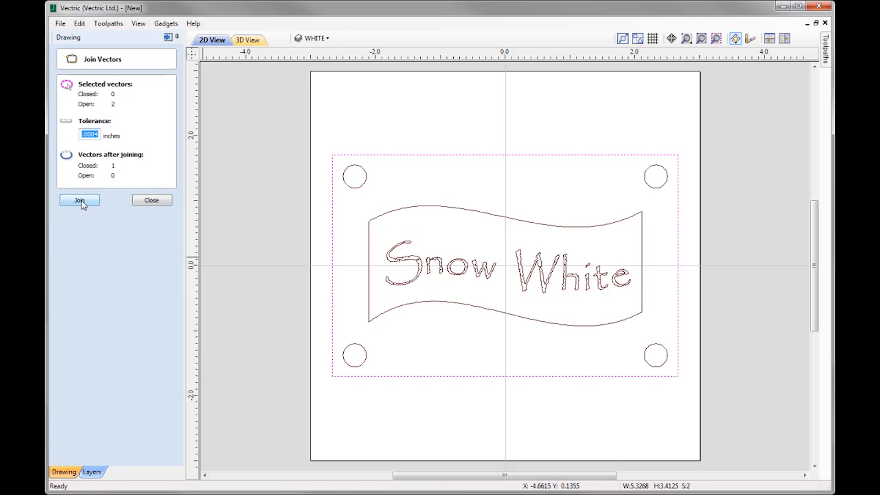
{"action": "left_click", "coordinate": [79, 200]}
{"action": "left_click", "coordinate": [152, 200]}
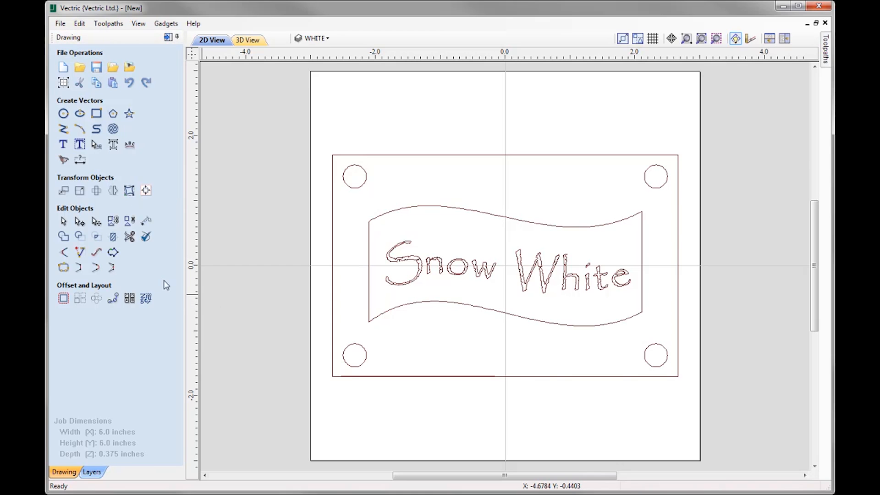
- Validate the visible vectors again and examine the intersection marked on the letter h of "White" up close
{"action": "left_click", "coordinate": [146, 237]}
{"action": "left_click", "coordinate": [137, 239]}
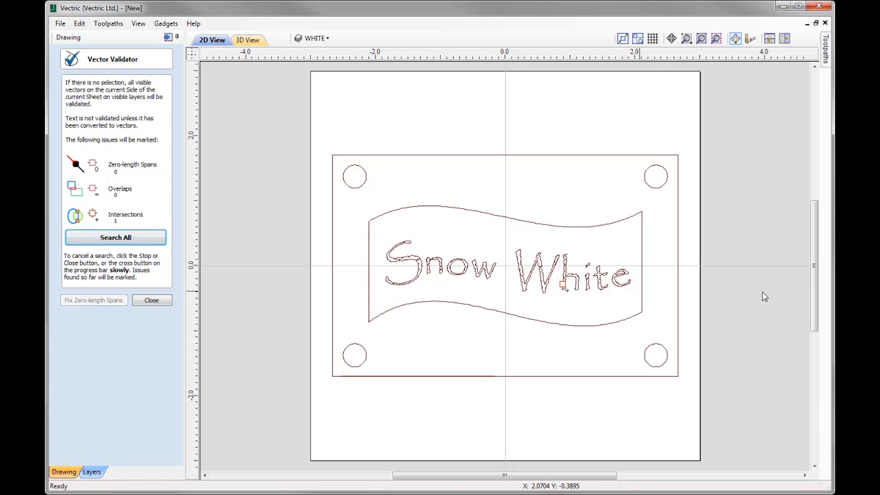
{"action": "scroll", "coordinate": [487, 294], "scroll_direction": "up", "scroll_amount": 5}
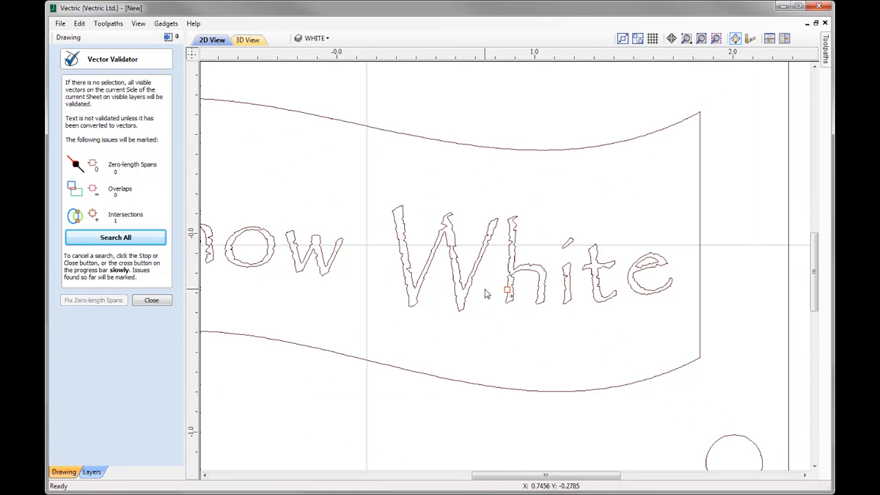
{"action": "scroll", "coordinate": [487, 294], "scroll_direction": "up", "scroll_amount": 20}
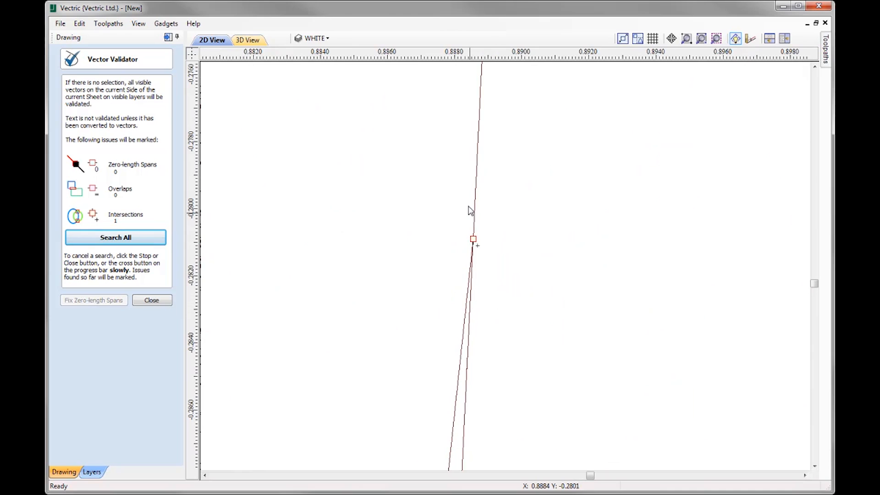
{"action": "scroll", "coordinate": [471, 211], "scroll_direction": "down", "scroll_amount": 3}
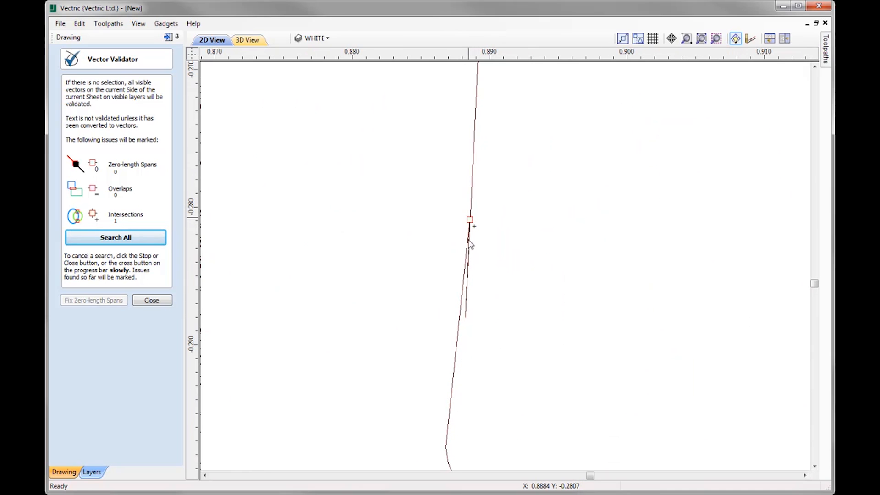
{"action": "left_click", "coordinate": [147, 301]}
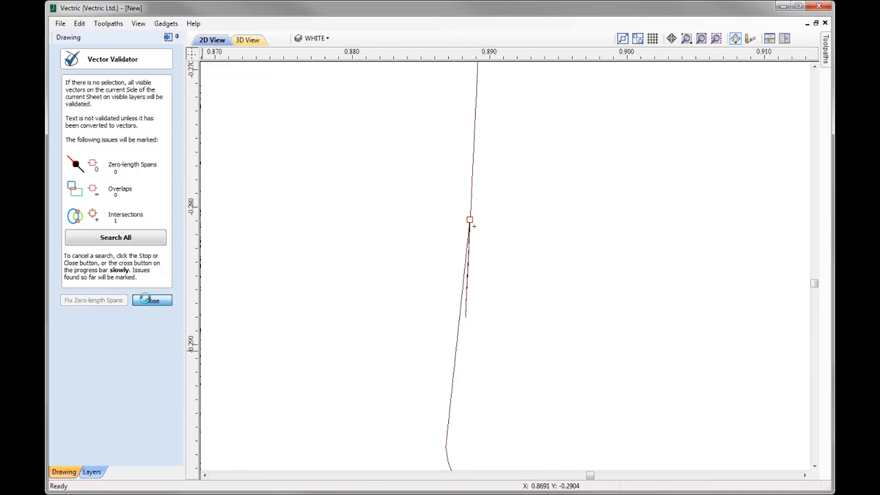
- Delete the node causing the crossing on the letter h of "White" and recheck all vectors with the Vector Validator
{"action": "left_click", "coordinate": [459, 389]}
{"action": "left_click_drag", "start_coordinate": [468, 219], "coordinate": [455, 265]}
{"action": "key", "text": "d"}
{"action": "key", "text": "F6"}
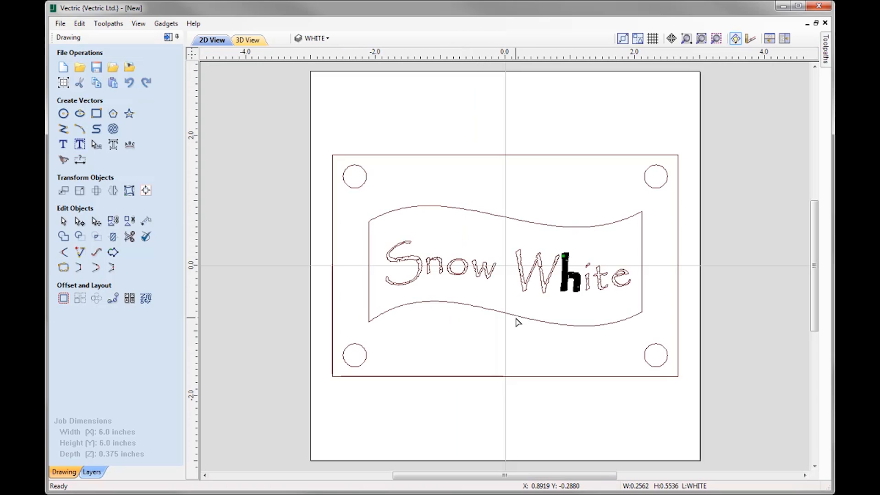
{"action": "left_click", "coordinate": [563, 313]}
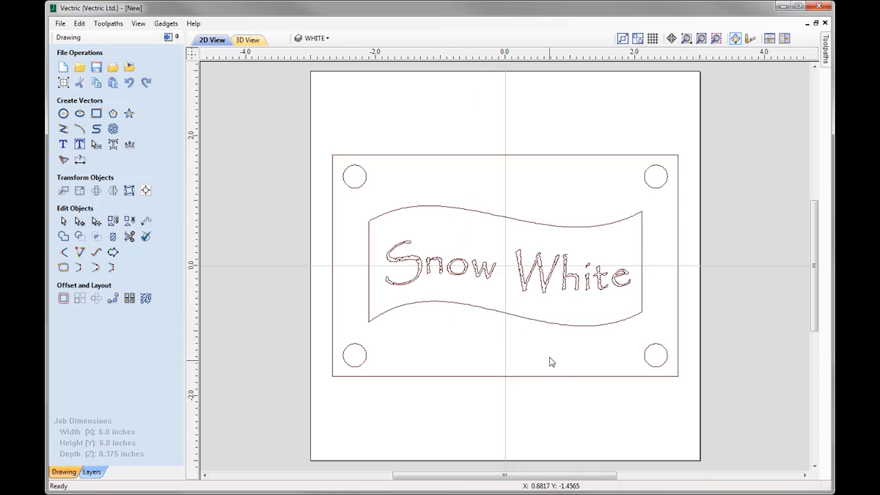
{"action": "left_click", "coordinate": [147, 237]}
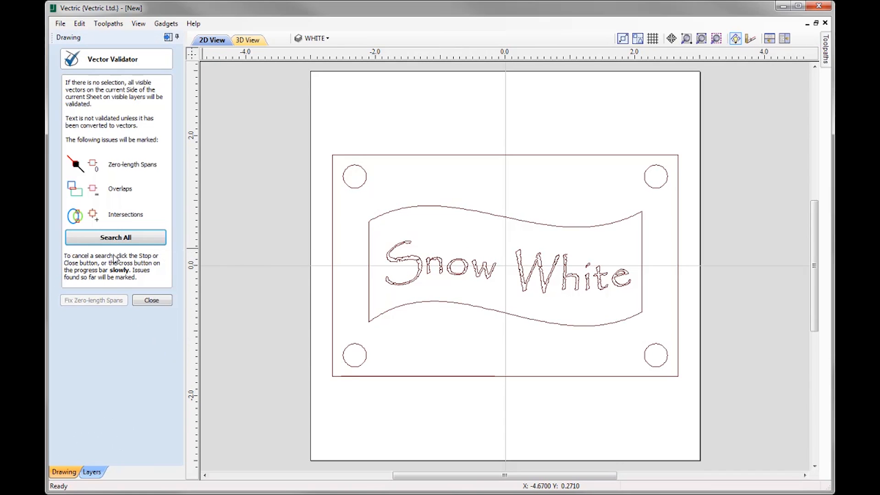
{"action": "left_click", "coordinate": [144, 239]}
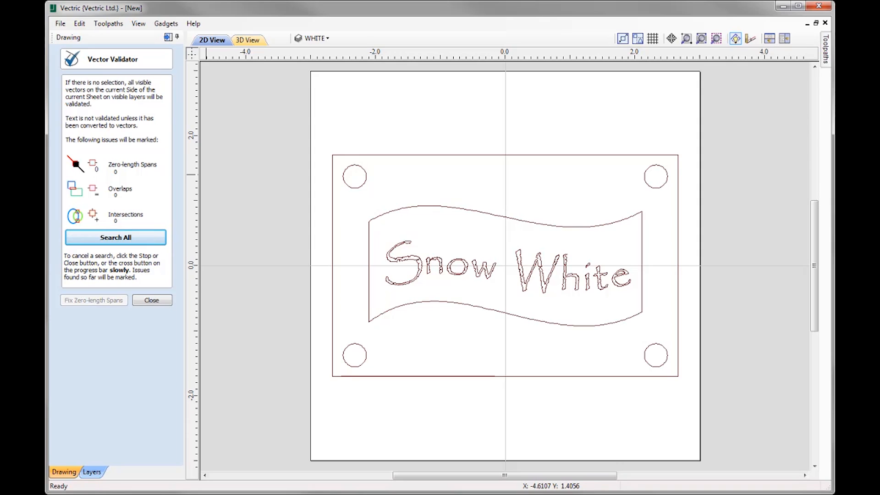
- Hide LAYER_3, DEFAULT and WHITE, show Layer 1 as the active layer, and close the Vector Validator
{"action": "left_click", "coordinate": [327, 38]}
{"action": "left_click", "coordinate": [313, 89]}
{"action": "left_click", "coordinate": [313, 99]}
{"action": "left_click", "coordinate": [313, 111]}
{"action": "left_click", "coordinate": [313, 68]}
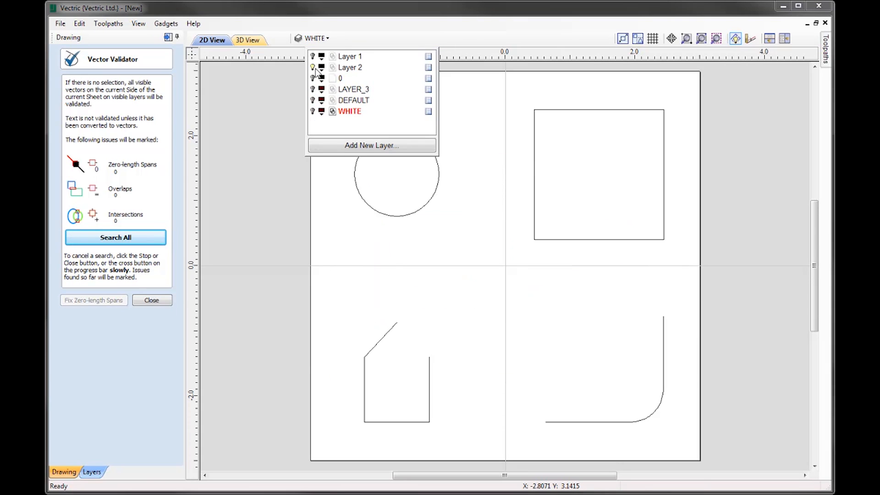
{"action": "left_click", "coordinate": [313, 68]}
{"action": "left_click", "coordinate": [312, 56]}
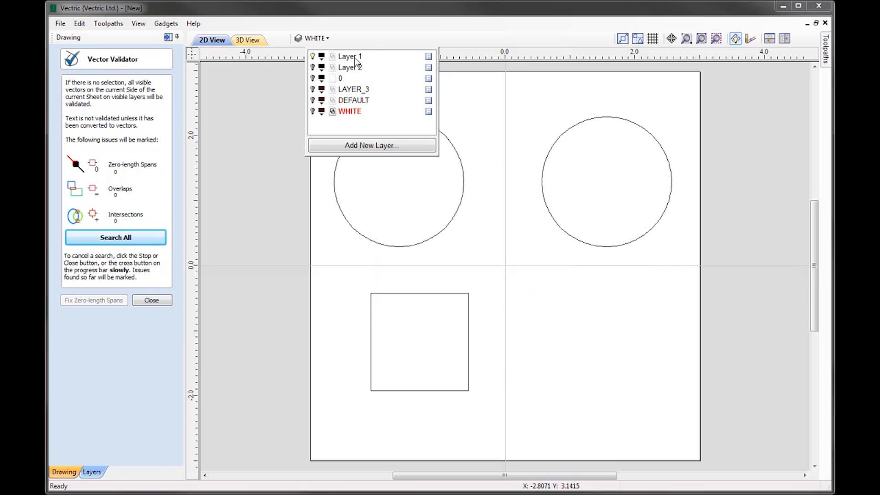
{"action": "left_click", "coordinate": [350, 56]}
{"action": "left_click", "coordinate": [152, 301]}
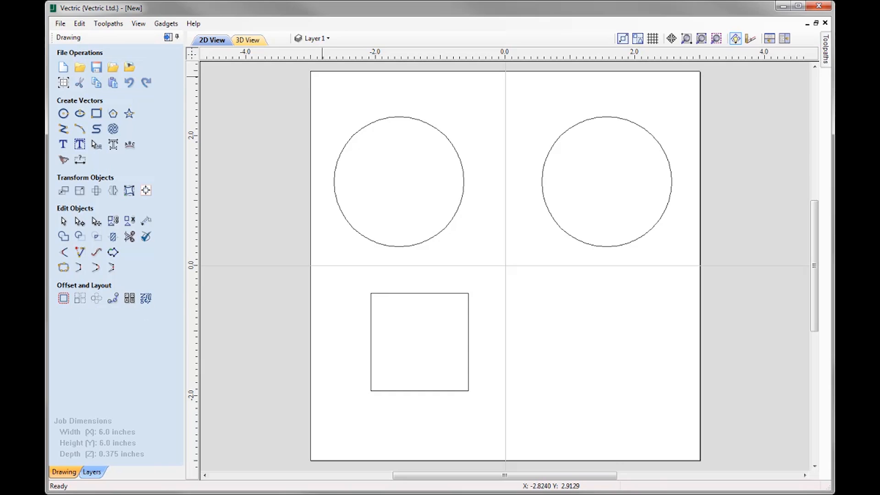
- Add a length dimension across the square's width, placing its text outside the square toward the lower-right quadrant
{"action": "left_click", "coordinate": [80, 162]}
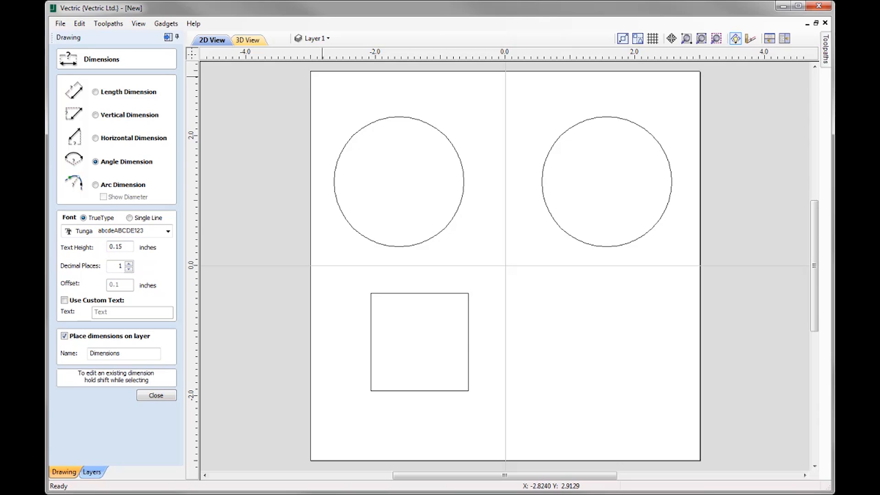
{"action": "left_click", "coordinate": [95, 92]}
{"action": "left_click", "coordinate": [469, 293]}
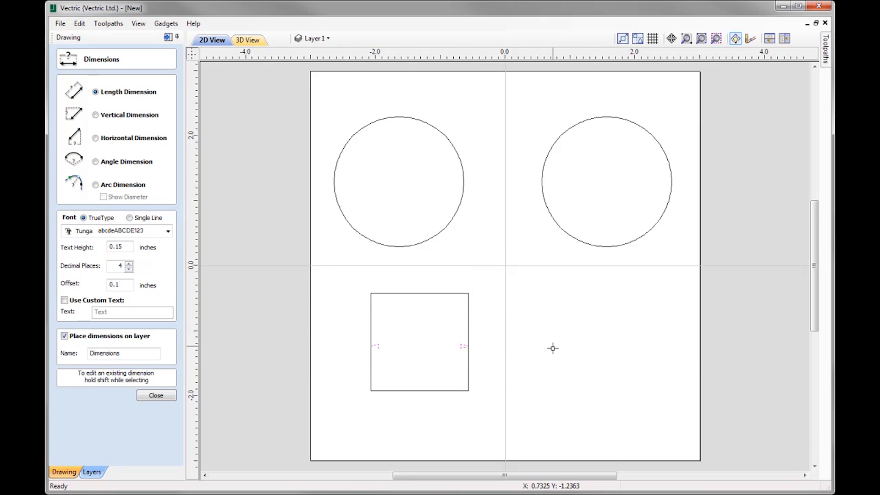
{"action": "left_click", "coordinate": [586, 322]}
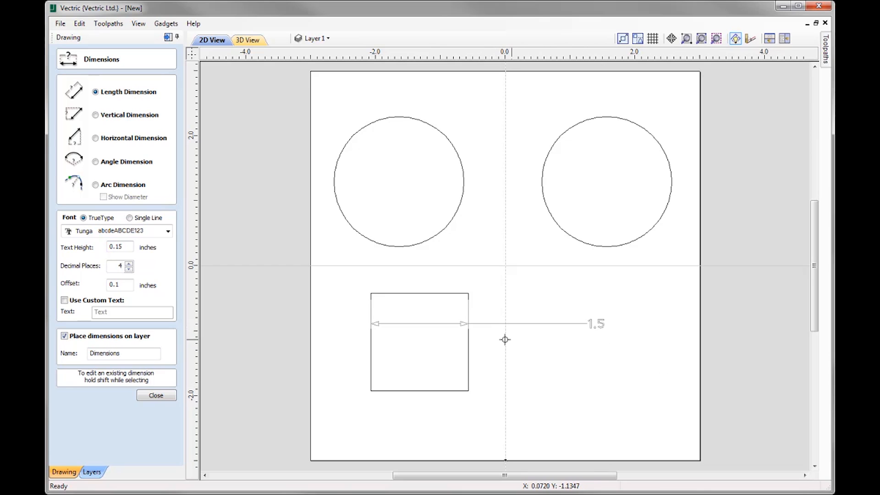
{"action": "left_click", "coordinate": [575, 324]}
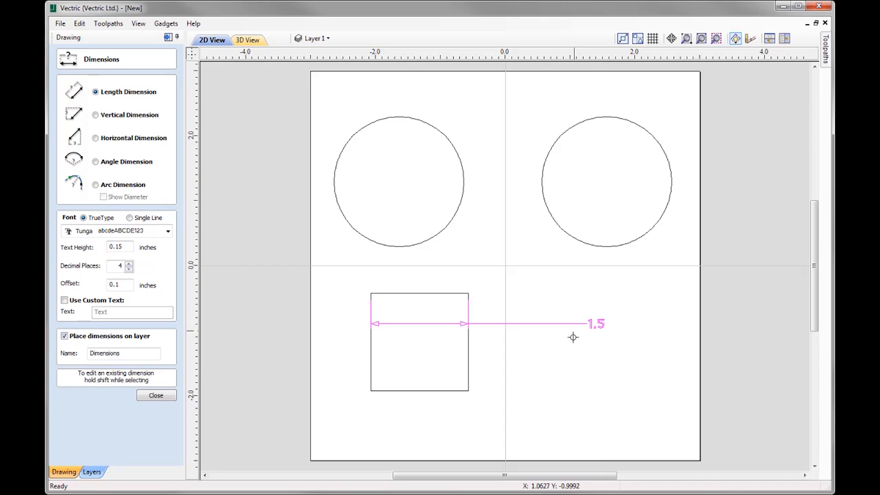
- Set the square's dimension text height to 0.25 inches and its font to Times New Roman
{"action": "left_click_drag", "start_coordinate": [116, 246], "coordinate": [128, 246]}
{"action": "type", "text": "25"}
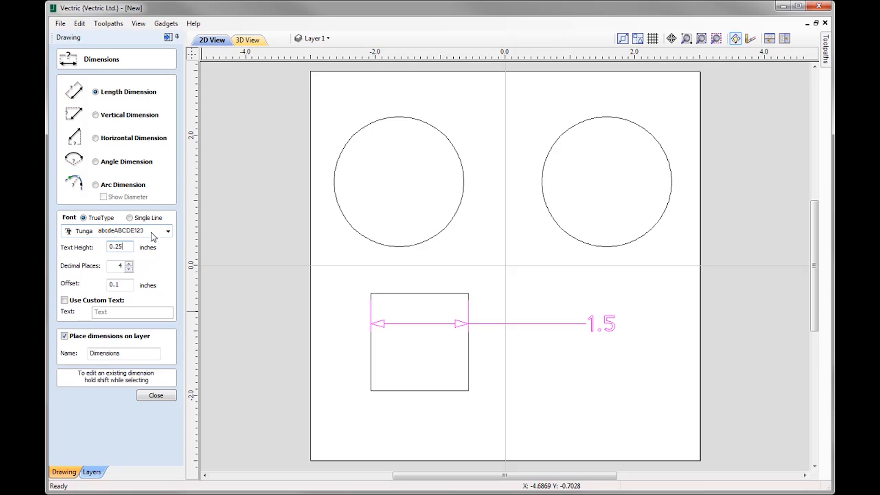
{"action": "left_click", "coordinate": [152, 232]}
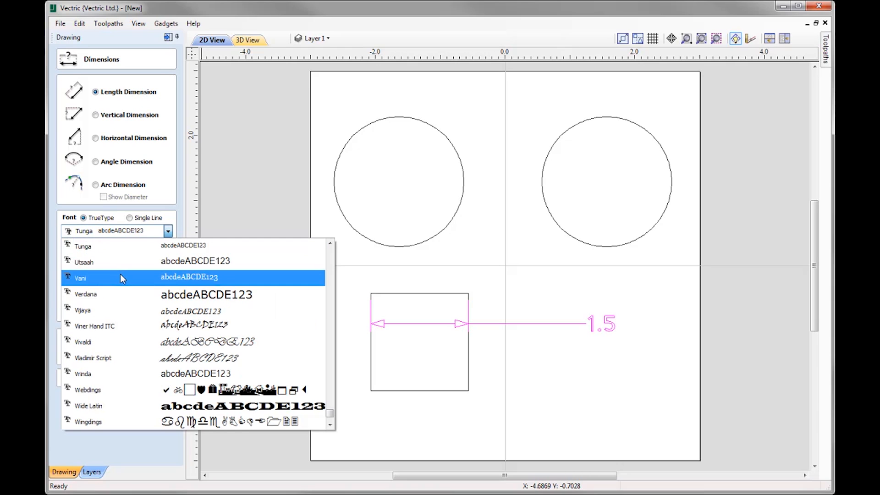
{"action": "scroll", "coordinate": [120, 274], "scroll_direction": "up", "scroll_amount": 3}
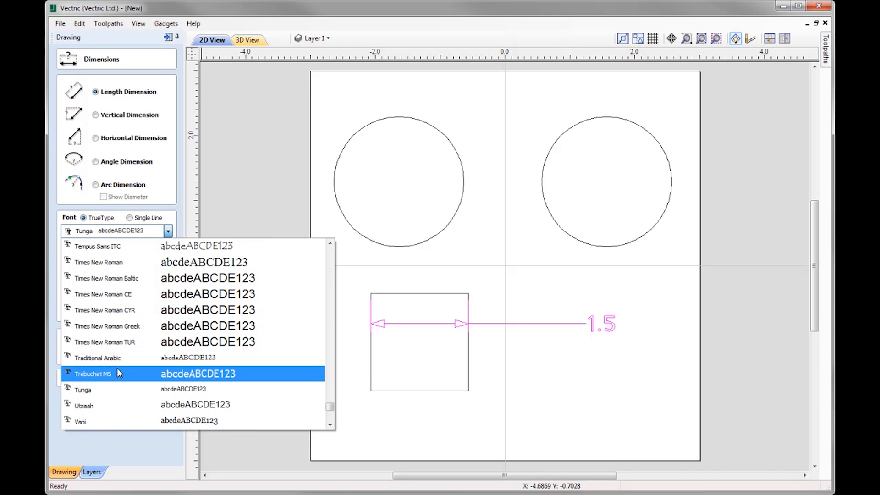
{"action": "left_click", "coordinate": [122, 262]}
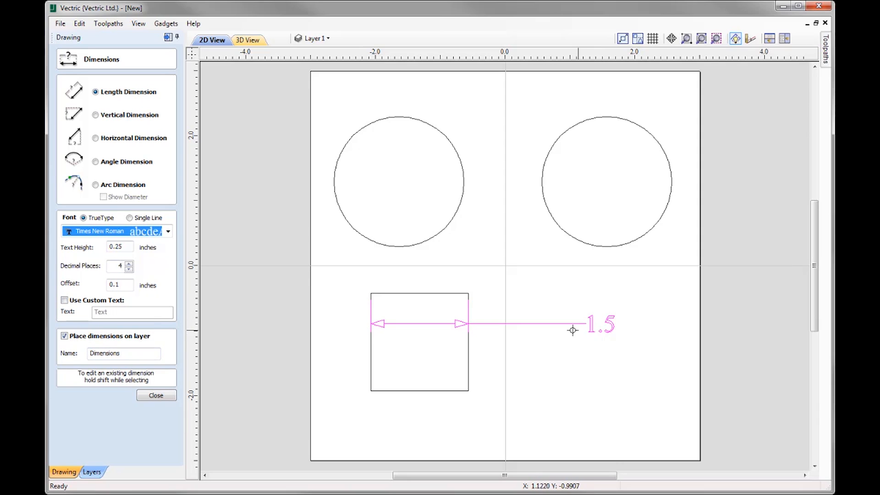
- Try the custom text "Width" on the square's dimension and switch custom text off again
{"action": "left_click", "coordinate": [65, 301]}
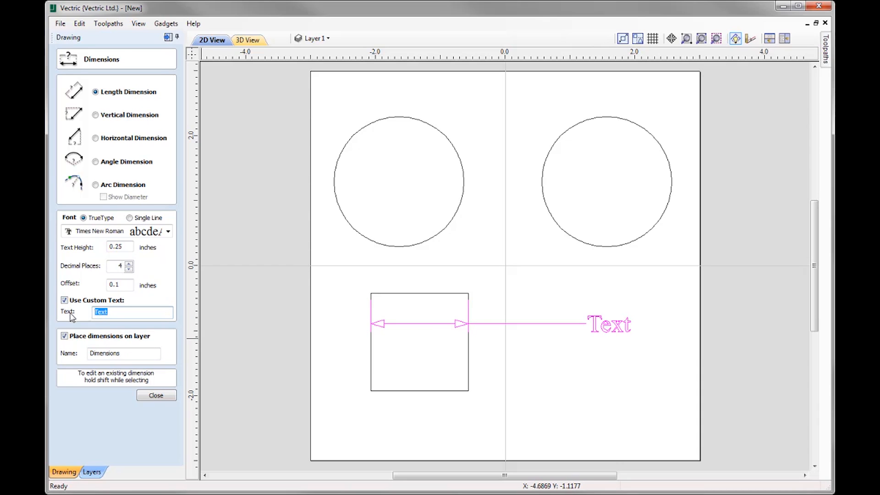
{"action": "left_click", "coordinate": [119, 316]}
{"action": "key", "text": "BackSpace"}
{"action": "key", "text": "BackSpace"}
{"action": "key", "text": "BackSpace"}
{"action": "key", "text": "BackSpace"}
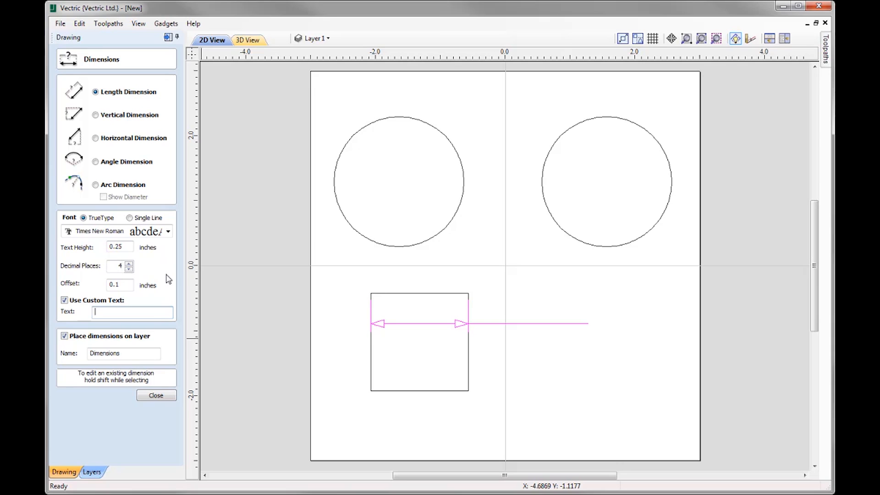
{"action": "type", "text": "Width"}
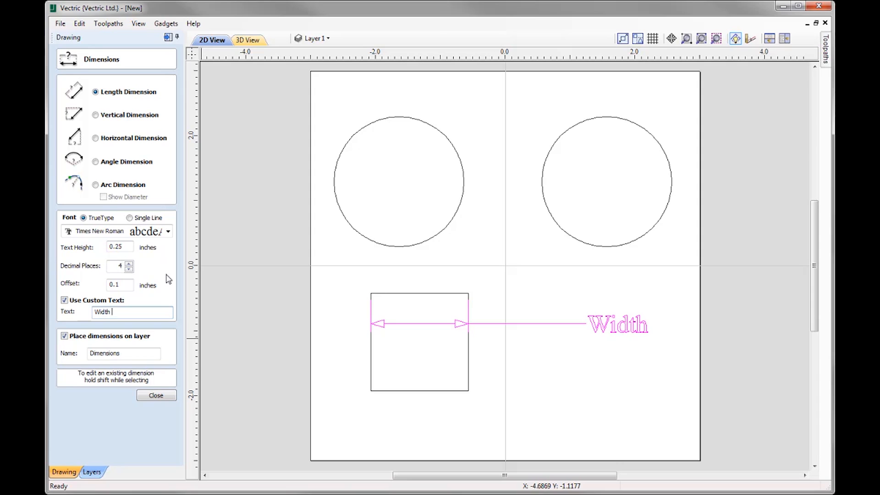
{"action": "left_click", "coordinate": [64, 301]}
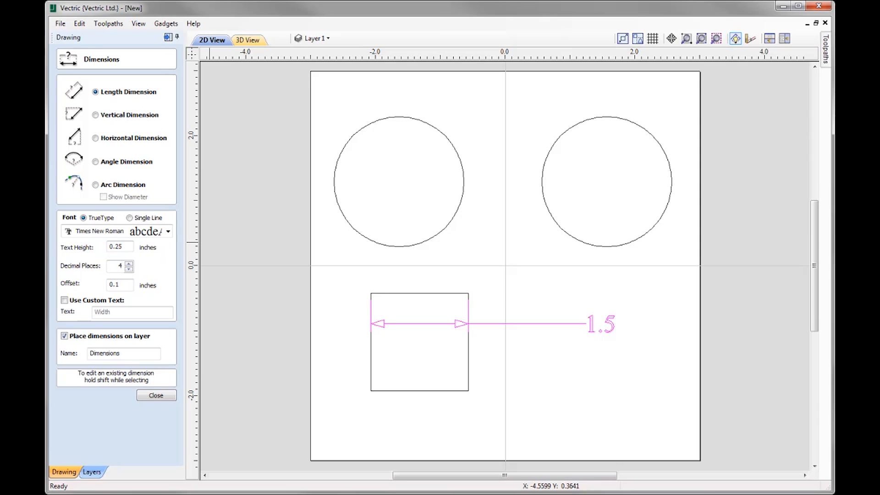
- Add a radius dimension outside the upper-left circle and a diameter dimension inside the upper-right circle
{"action": "left_click", "coordinate": [96, 186]}
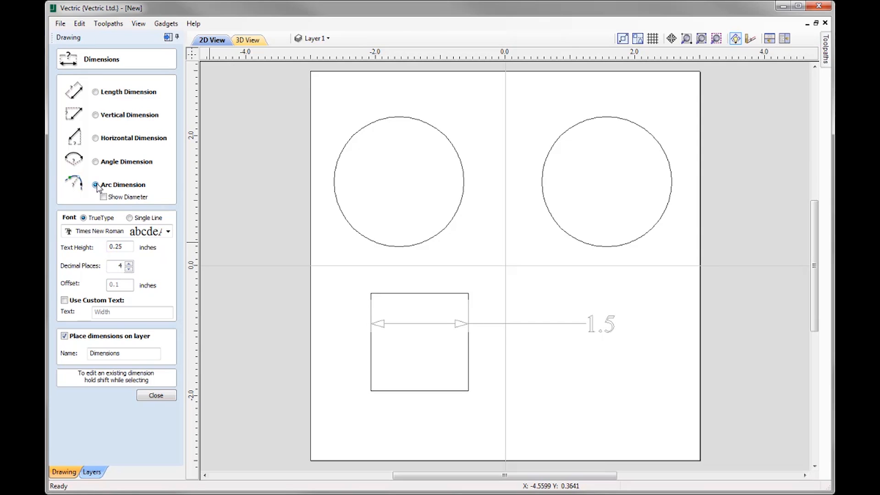
{"action": "left_click", "coordinate": [366, 132]}
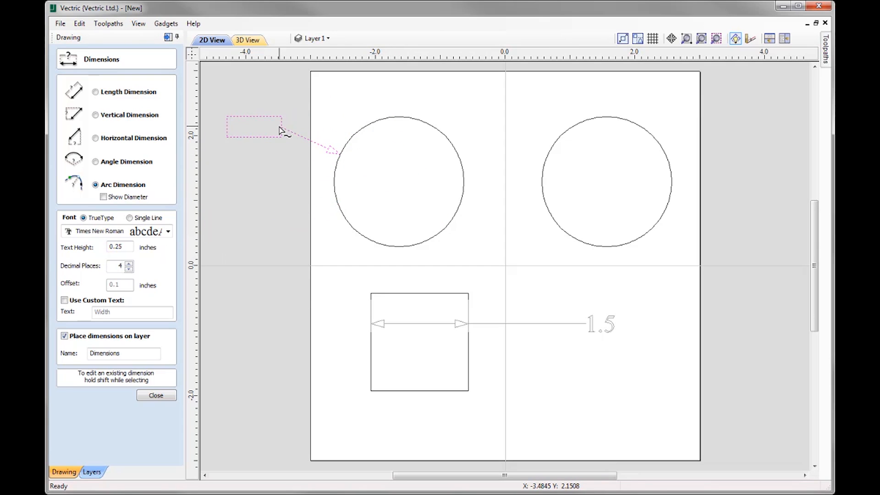
{"action": "left_click", "coordinate": [299, 99]}
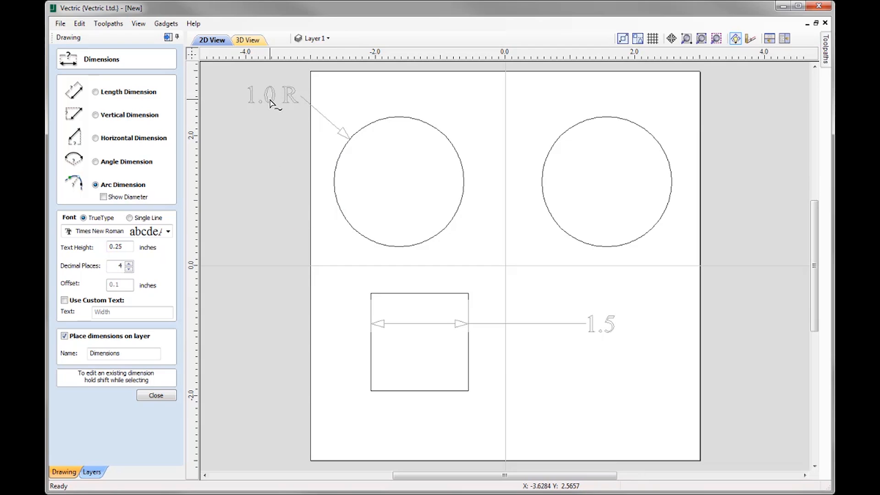
{"action": "left_click", "coordinate": [103, 196]}
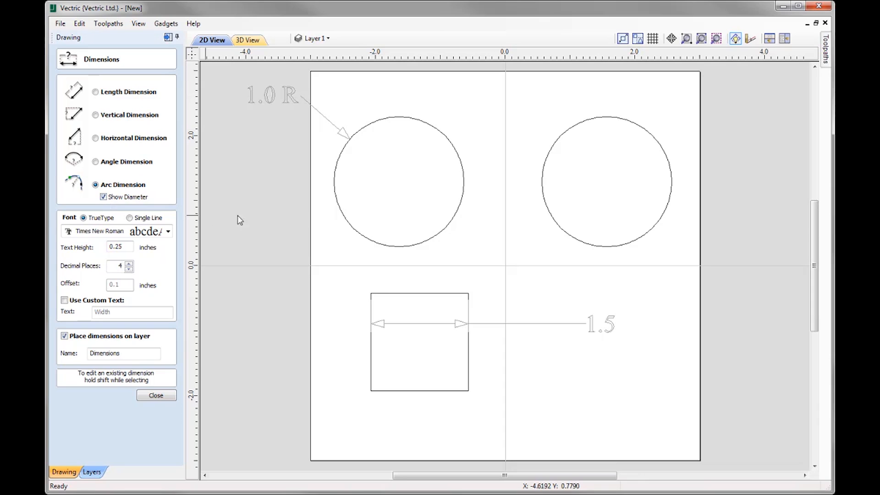
{"action": "left_click", "coordinate": [656, 227]}
{"action": "left_click", "coordinate": [613, 188]}
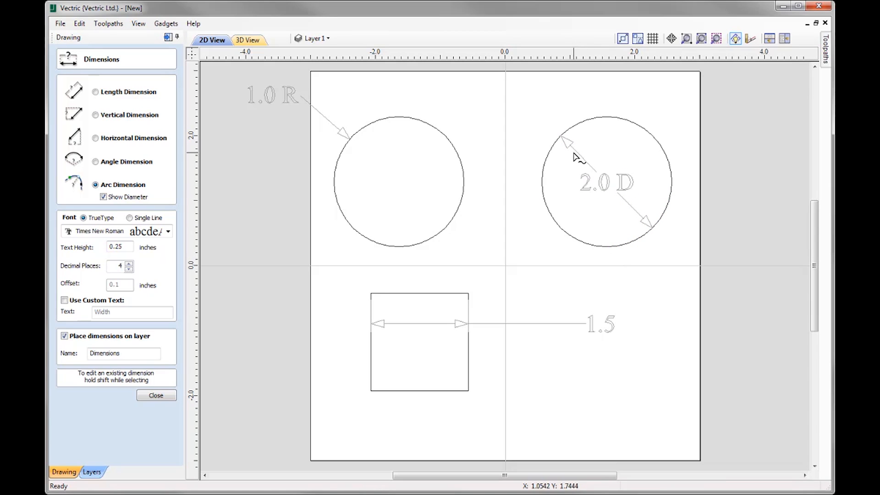
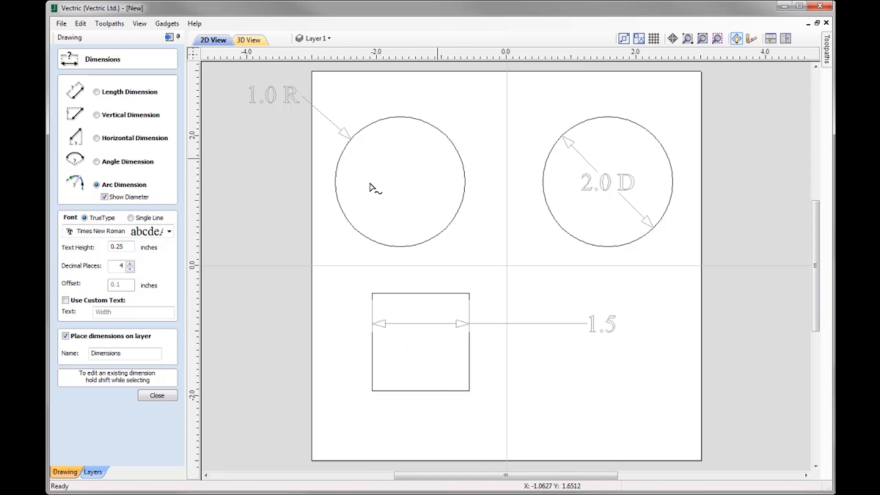
- Close the Dimensions tool and hide the Dimensions layer
{"action": "left_click", "coordinate": [155, 396]}
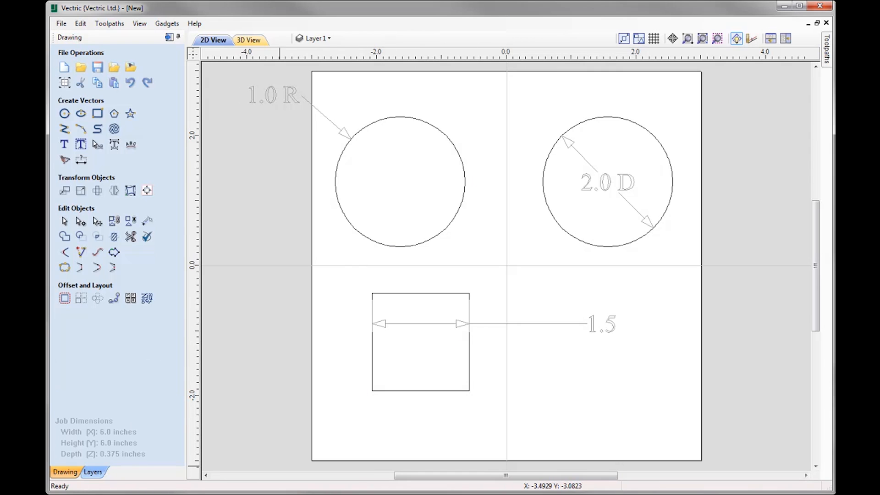
{"action": "left_click", "coordinate": [318, 38]}
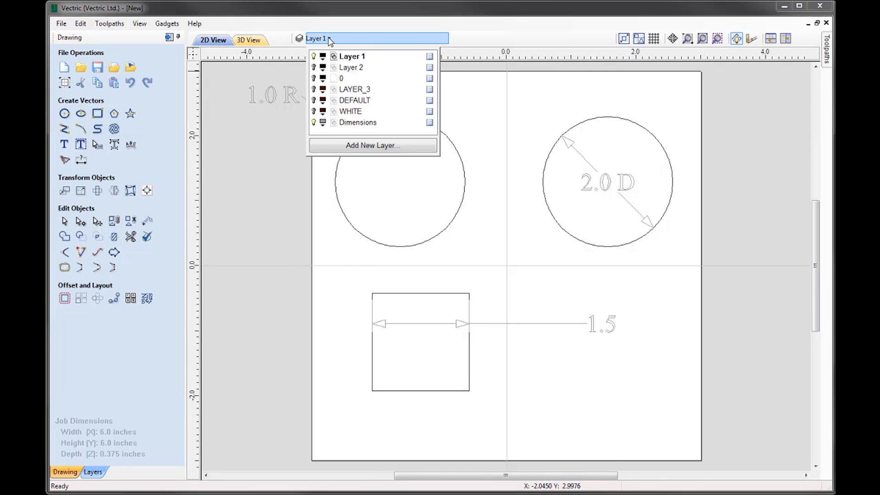
{"action": "left_click", "coordinate": [314, 123]}
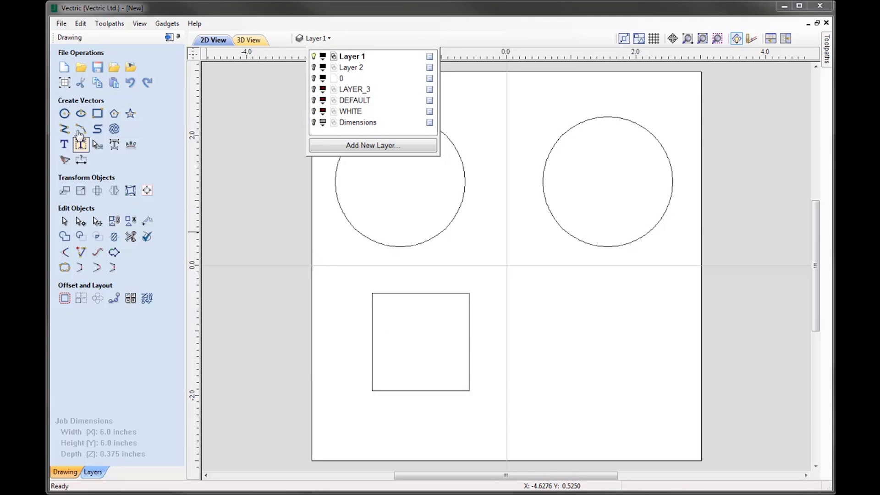
- Edit the upper-left circle with the Draw Circle tool, setting its diameter to 1.0 inch
{"action": "left_click", "coordinate": [65, 113]}
{"action": "left_click", "coordinate": [65, 113]}
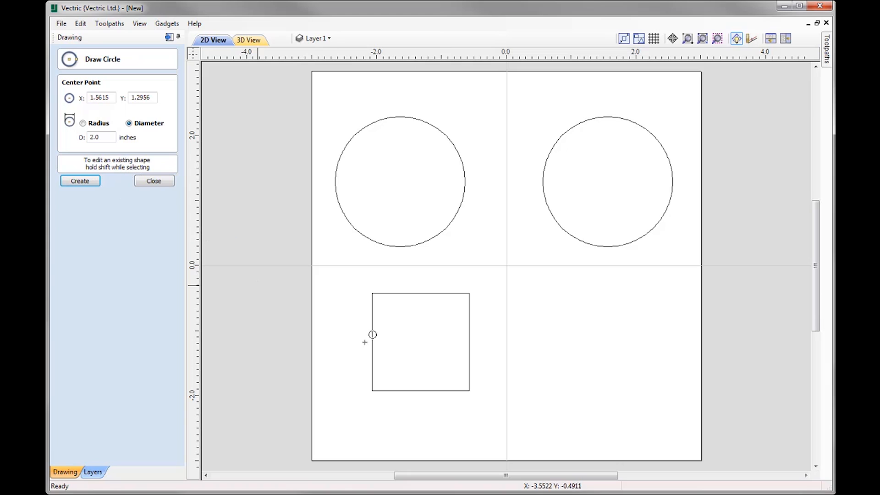
{"action": "left_click", "coordinate": [452, 223], "text": "shift"}
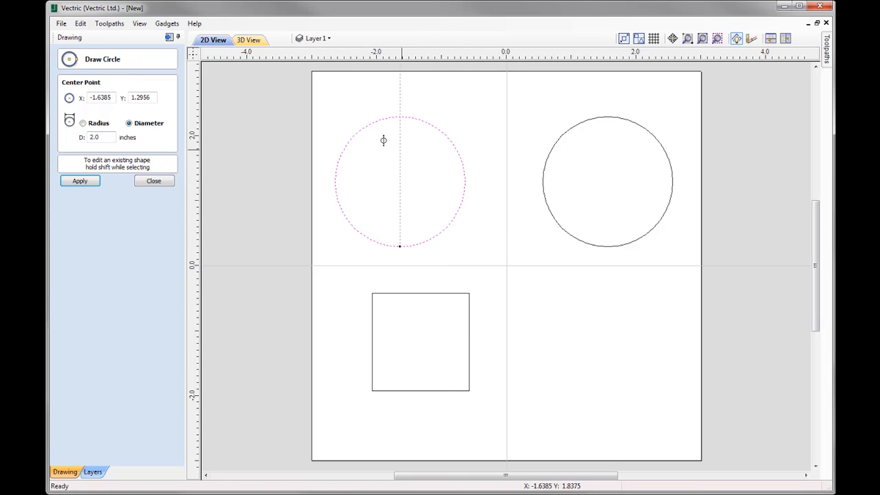
{"action": "left_click_drag", "start_coordinate": [110, 137], "coordinate": [48, 140]}
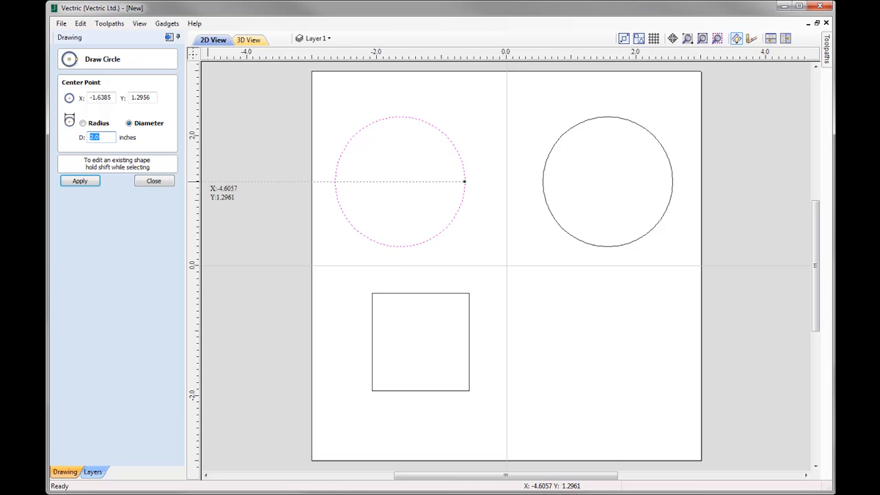
{"action": "left_click", "coordinate": [80, 181]}
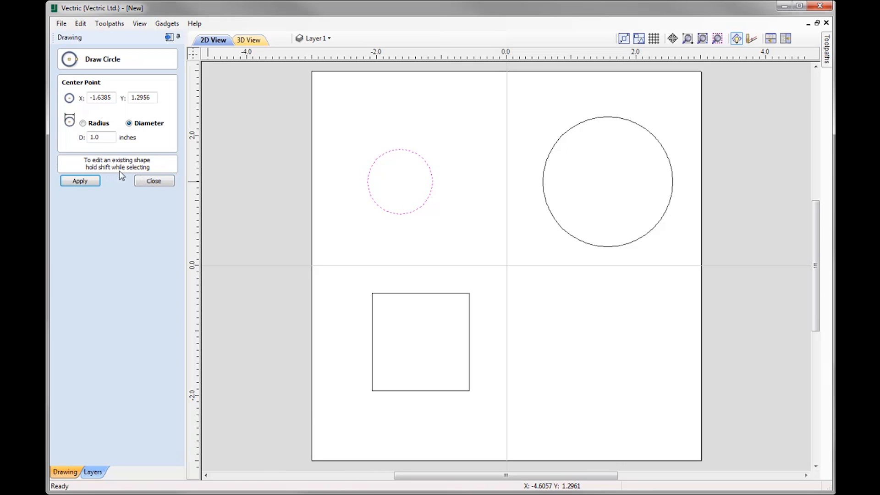
{"action": "left_click", "coordinate": [153, 180]}
- Look at the rectangle and polygon creation options without creating a shape
{"action": "left_click", "coordinate": [97, 113]}
{"action": "left_click", "coordinate": [155, 290]}
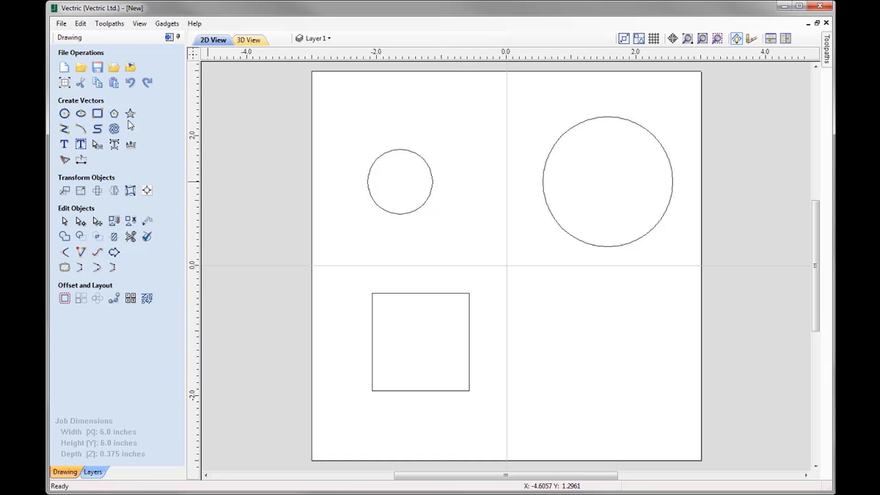
{"action": "left_click", "coordinate": [115, 113]}
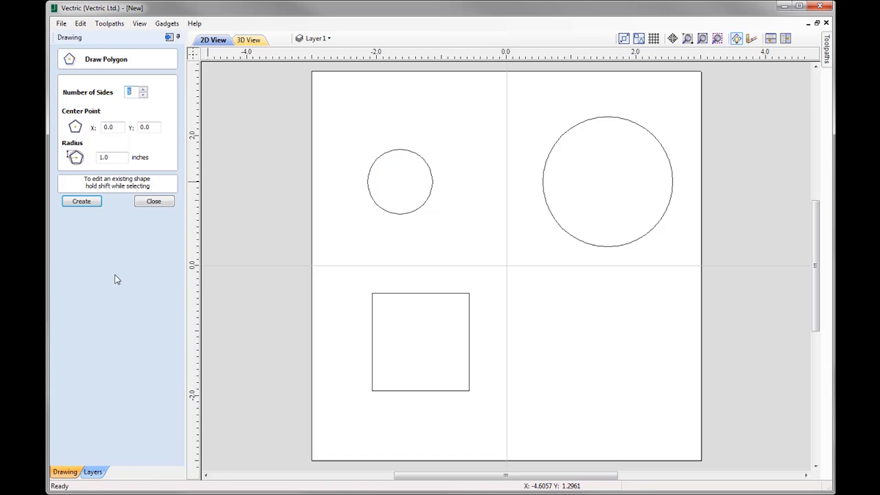
{"action": "left_click", "coordinate": [158, 203]}
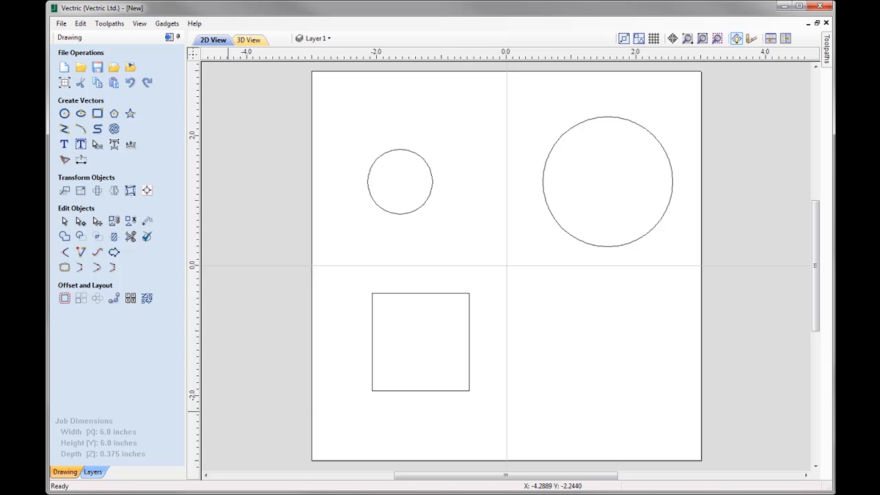
- Draw a line from below the large circle tangent to its lower-left side, about 0.93 inches wide and 1.91 inches high
{"action": "left_click", "coordinate": [65, 129]}
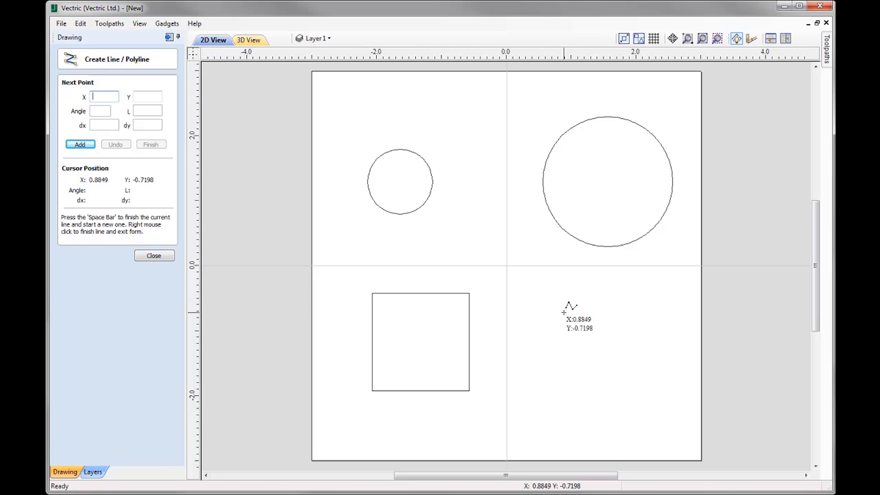
{"action": "left_click", "coordinate": [609, 335]}
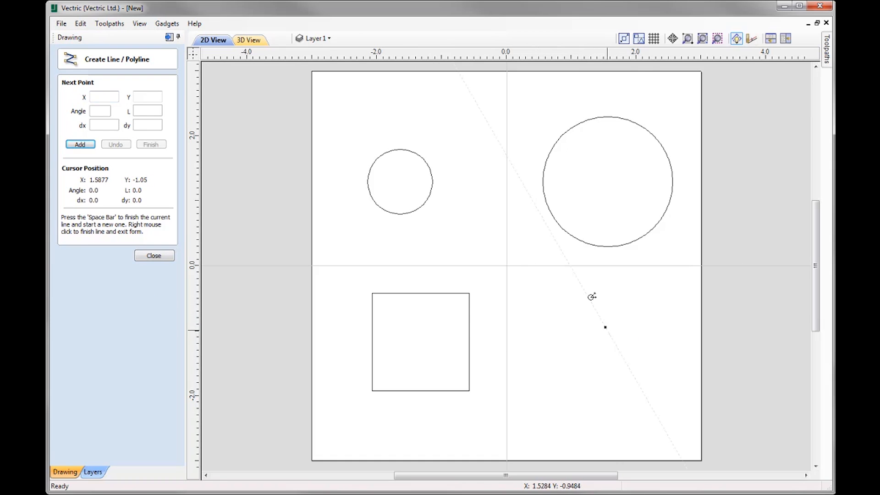
{"action": "left_click", "coordinate": [551, 212]}
{"action": "right_click", "coordinate": [507, 229]}
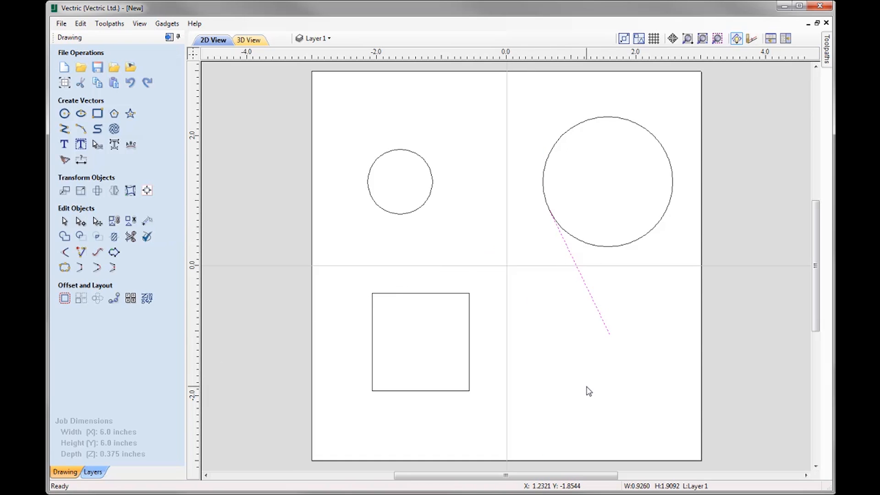
- Draw a second line from below the large circle tangent to its lower-right side, about 0.56 inches wide and 1.61 inches high
{"action": "left_click", "coordinate": [64, 129]}
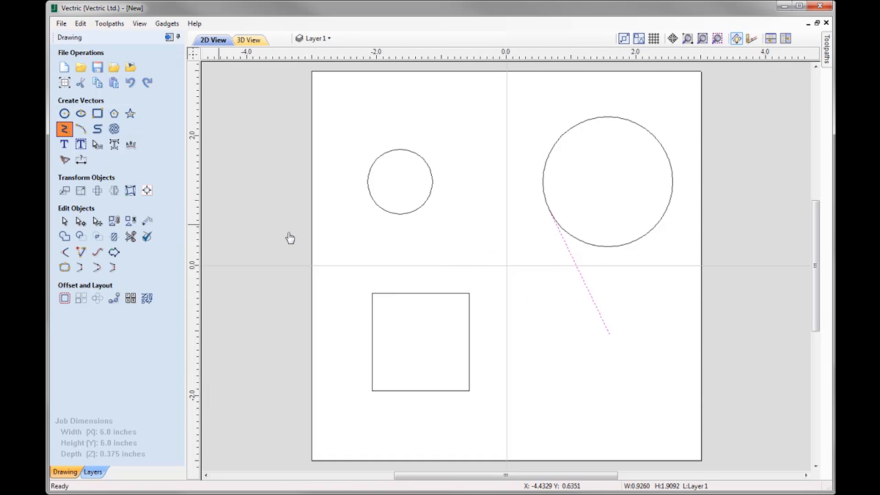
{"action": "left_click", "coordinate": [632, 307]}
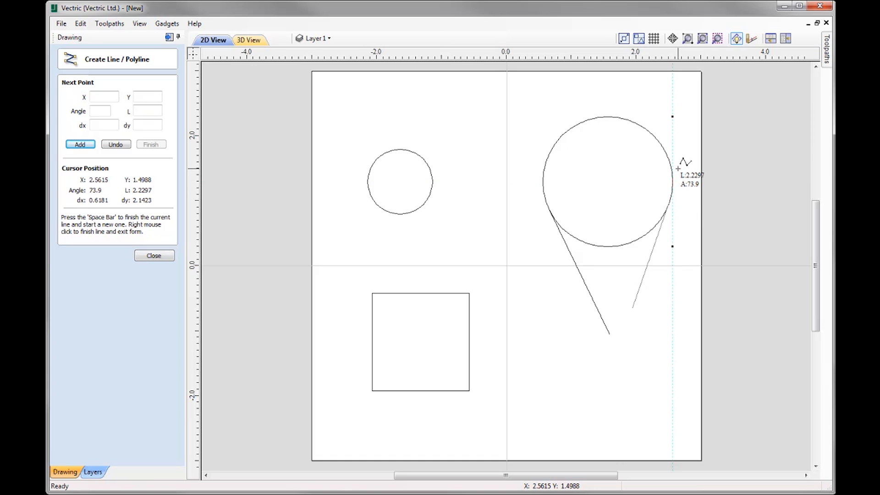
{"action": "left_click", "coordinate": [670, 202]}
{"action": "right_click", "coordinate": [721, 252]}
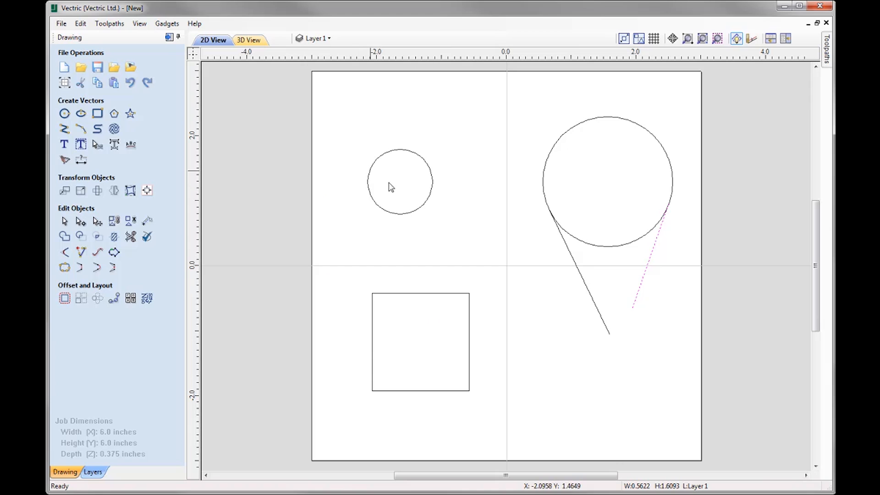
- Draw a straight line from the top of the small circle to the top of the large circle, about 3.12 inches wide and 0.49 inches high
{"action": "left_click", "coordinate": [62, 134]}
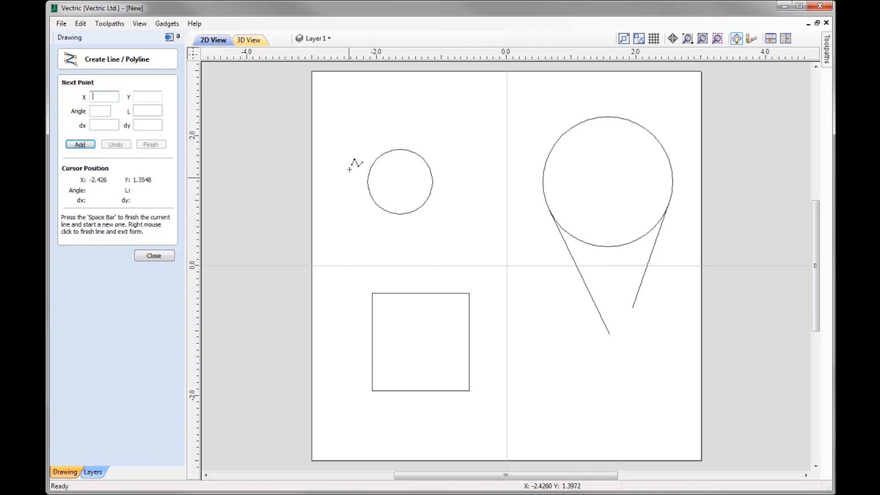
{"action": "left_click", "coordinate": [391, 151]}
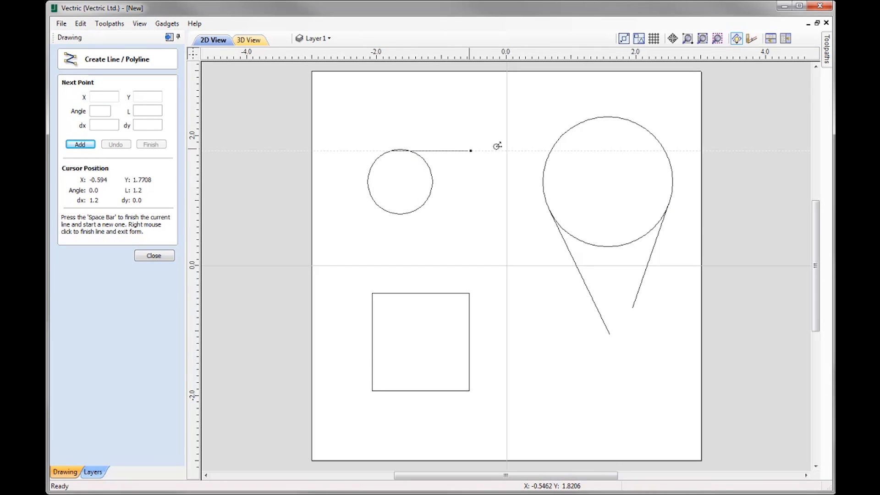
{"action": "left_click", "coordinate": [601, 118]}
{"action": "right_click", "coordinate": [601, 118]}
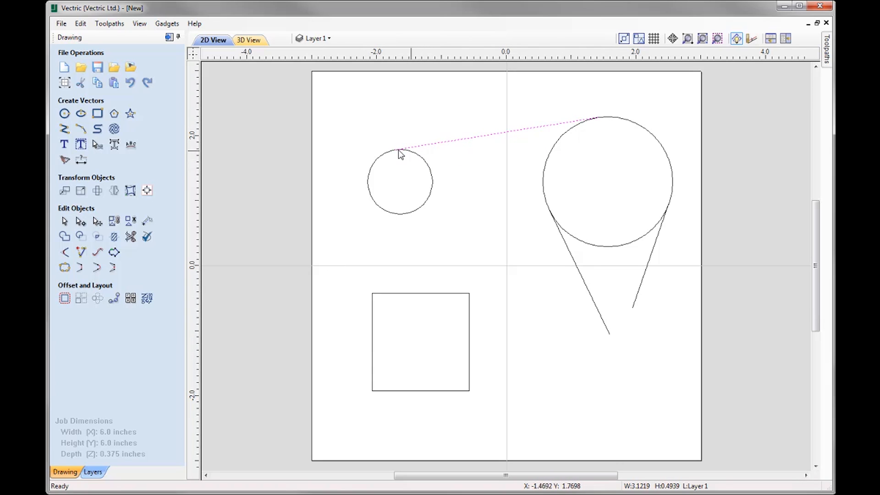
- Hide Layer 1, show LAYER_3, DEFAULT and WHITE, and make LAYER_3 the active layer
{"action": "key", "text": "ctrl+a"}
{"action": "left_click", "coordinate": [316, 38]}
{"action": "left_click", "coordinate": [314, 56]}
{"action": "left_click", "coordinate": [314, 89]}
{"action": "left_click", "coordinate": [314, 100]}
{"action": "left_click", "coordinate": [313, 111]}
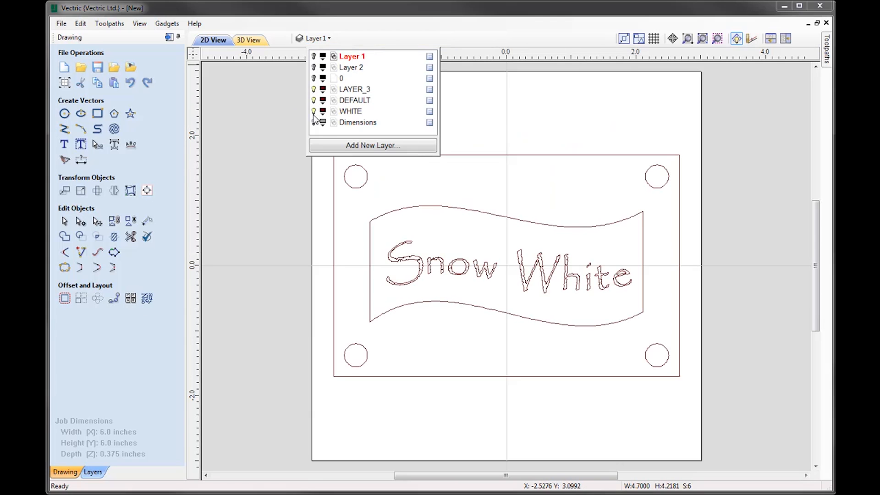
{"action": "left_click", "coordinate": [362, 89]}
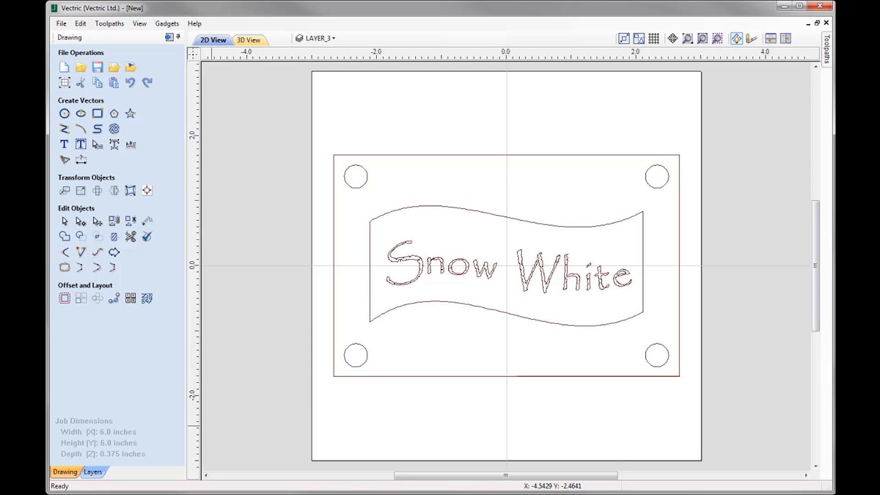
- Export all vectors on all visible layers of the Default Sheet to a PDF file named New.pdf in the Drawing_FILES folder
{"action": "left_click", "coordinate": [61, 23]}
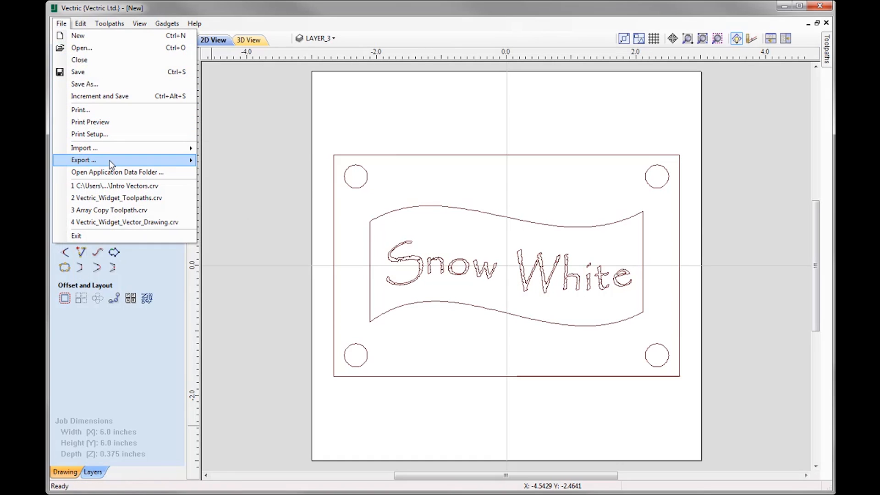
{"action": "mouse_move", "coordinate": [110, 161]}
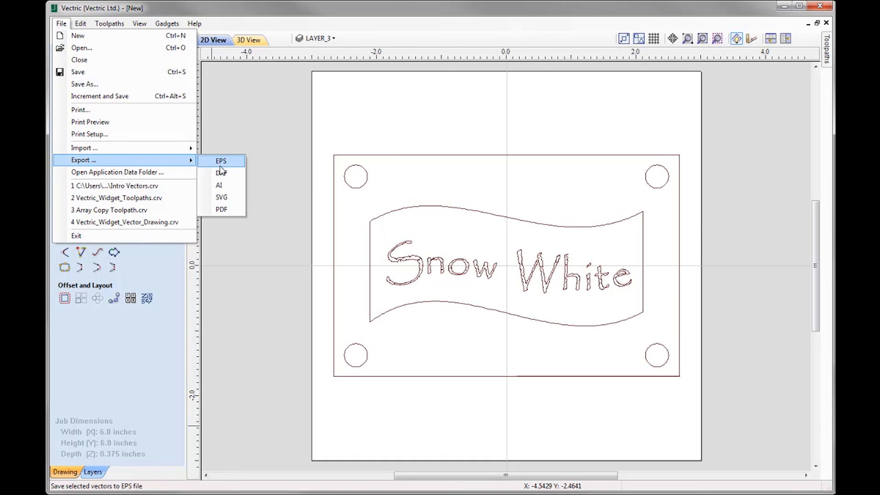
{"action": "left_click", "coordinate": [227, 210]}
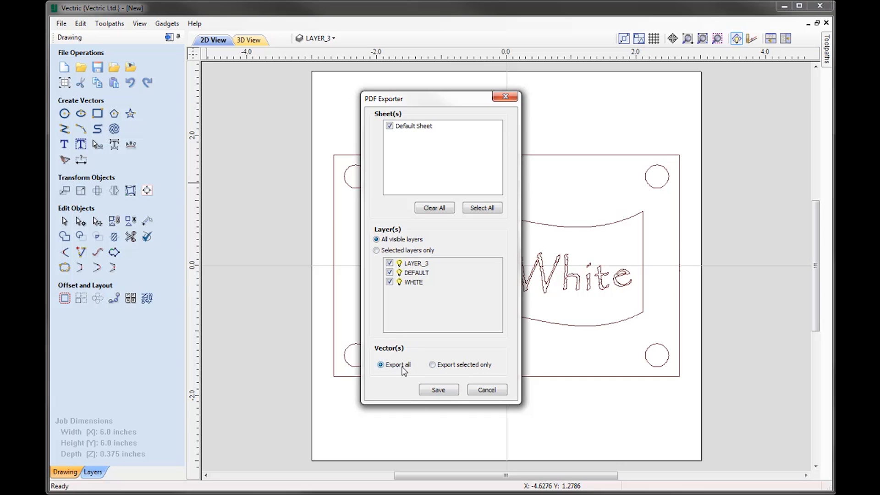
{"action": "left_click", "coordinate": [440, 391]}
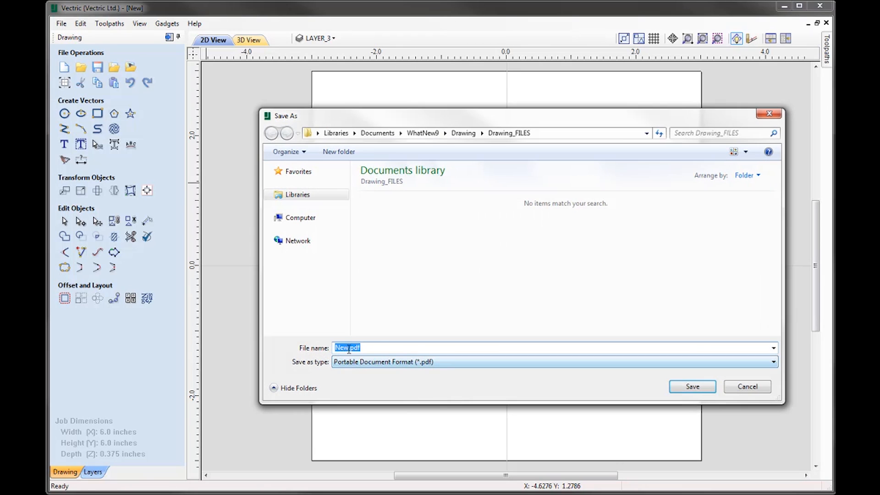
{"action": "left_click", "coordinate": [700, 390]}
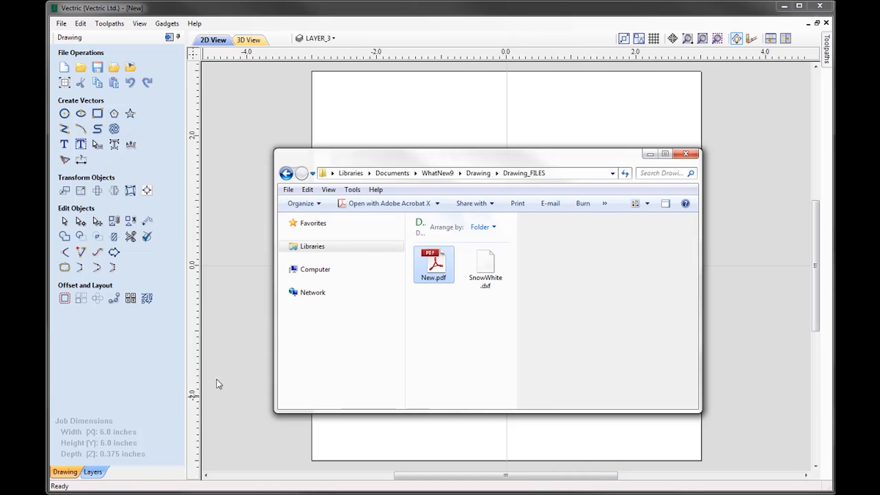
- Open the exported New.pdf in Adobe Acrobat to check the drawing, then close it and the folder window
{"action": "double_click", "coordinate": [435, 274]}
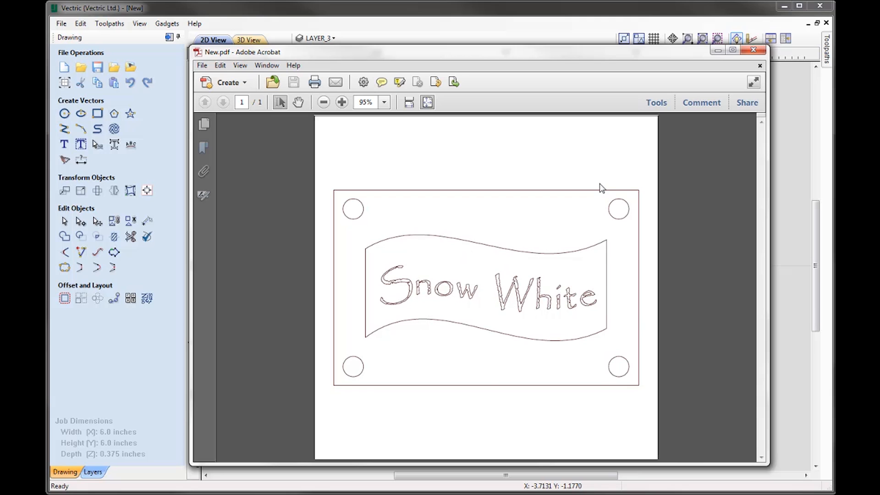
{"action": "left_click", "coordinate": [753, 50]}
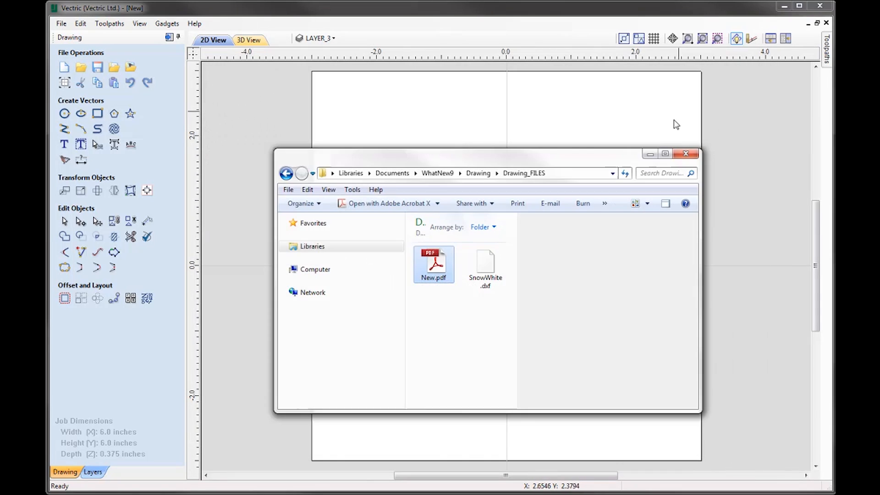
{"action": "left_click", "coordinate": [685, 154]}
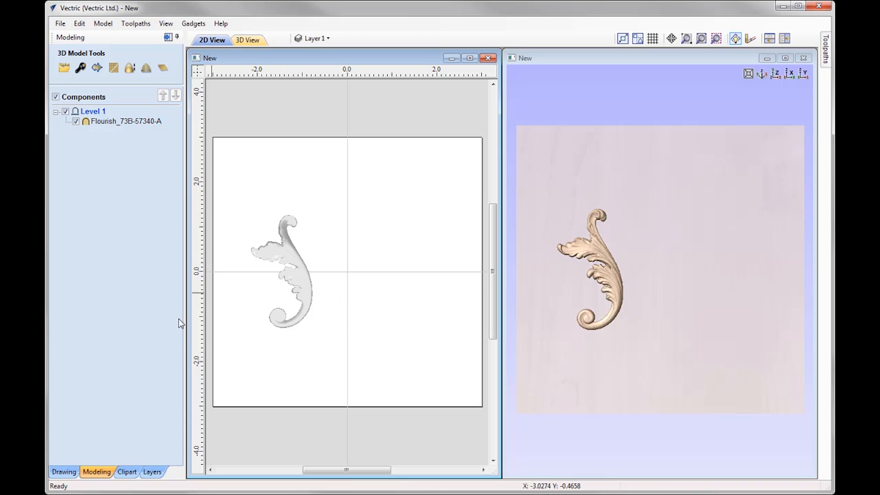
- Set the mirror mode of Level 1 in the flourish model to Left to Right
{"action": "right_click", "coordinate": [100, 113]}
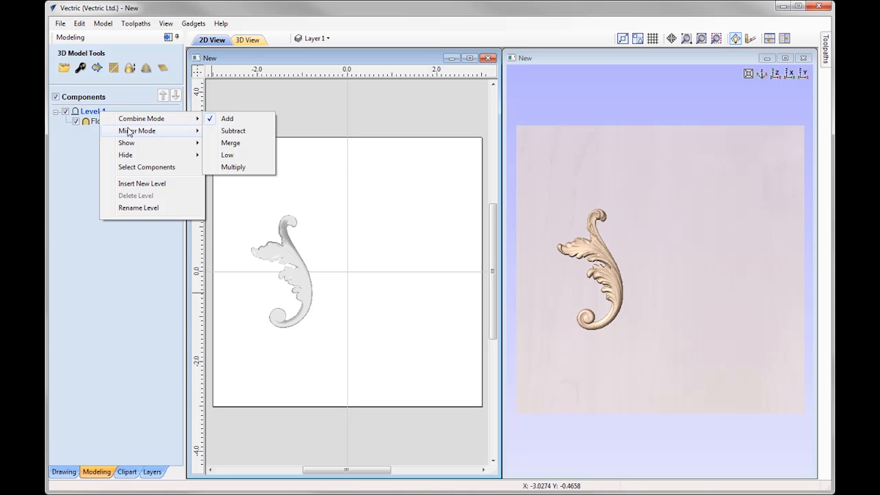
{"action": "mouse_move", "coordinate": [149, 134]}
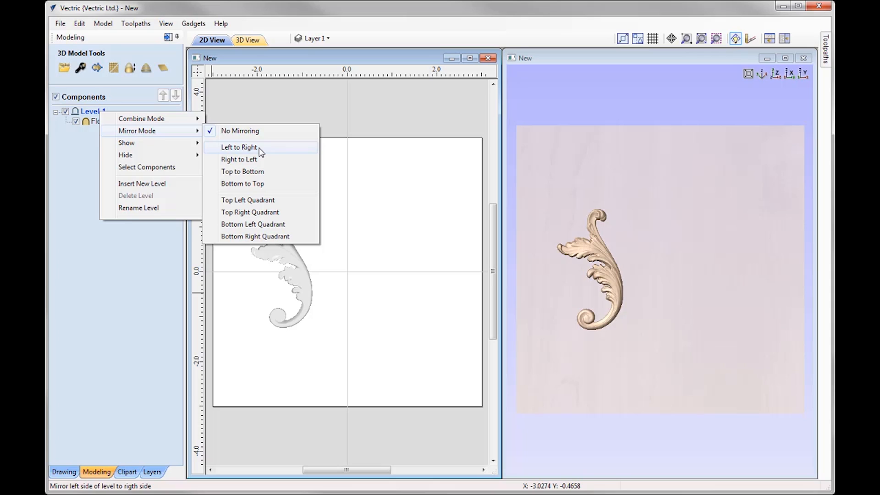
{"action": "left_click", "coordinate": [239, 147]}
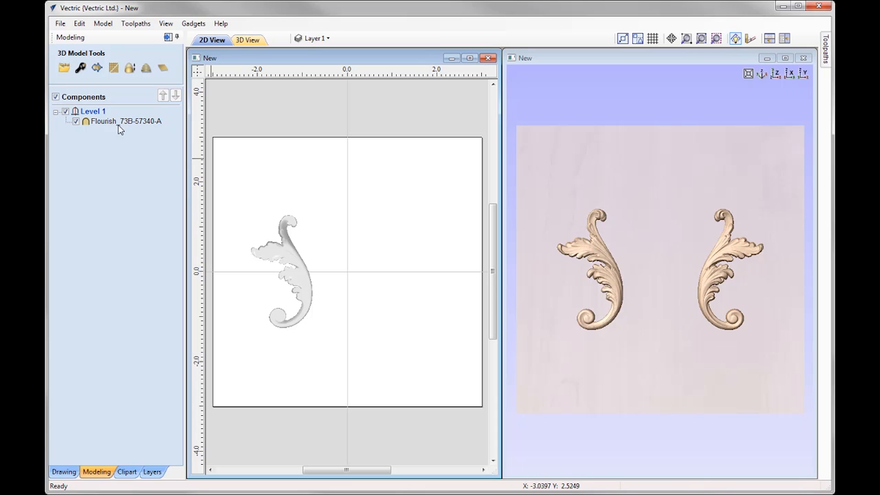
{"action": "mouse_move", "coordinate": [119, 124]}
{"action": "mouse_move", "coordinate": [73, 114]}
- Move the flourish component to the vertical centre line and then into the upper-left area of the job
{"action": "left_click", "coordinate": [283, 263]}
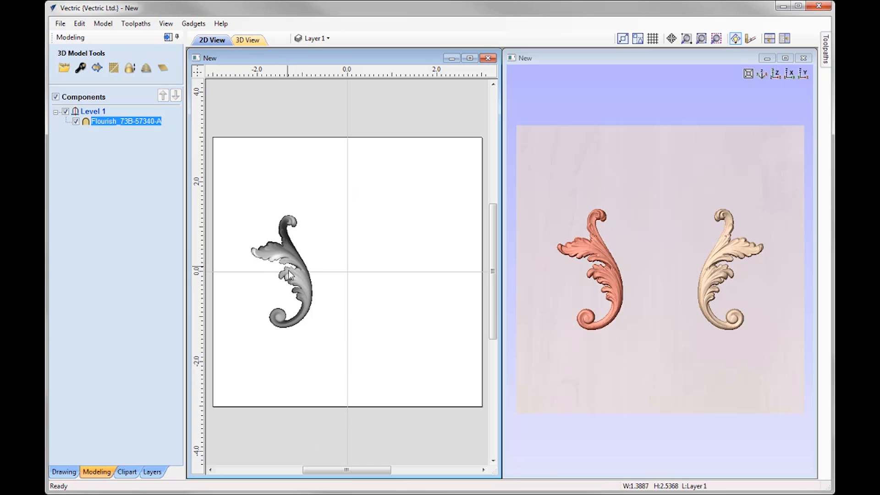
{"action": "left_click_drag", "start_coordinate": [298, 280], "coordinate": [336, 277]}
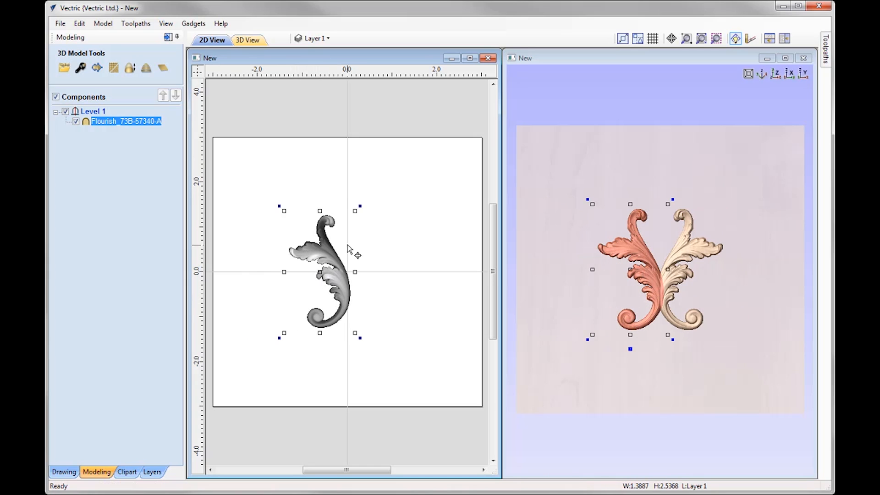
{"action": "left_click_drag", "start_coordinate": [331, 260], "coordinate": [270, 203]}
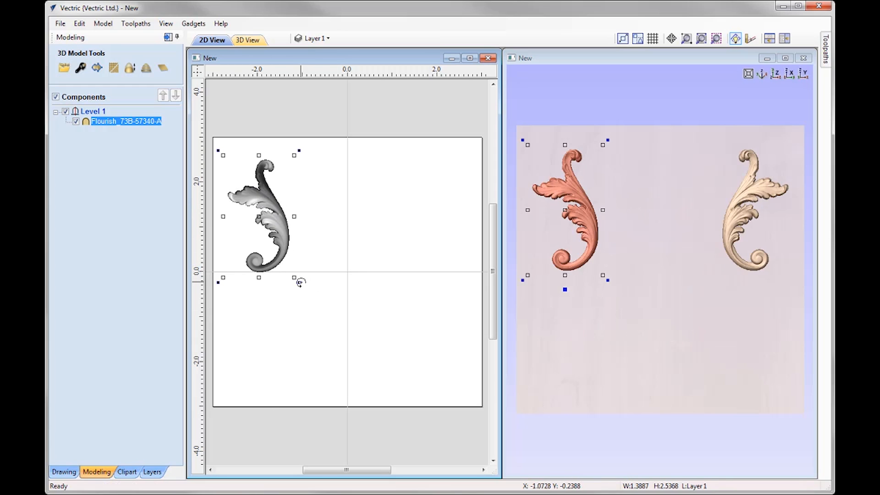
- Rotate the flourish counterclockwise and enlarge it to about 2.21 inches wide by 2.64 inches high
{"action": "left_click_drag", "start_coordinate": [309, 291], "coordinate": [315, 261]}
{"action": "left_click_drag", "start_coordinate": [273, 206], "coordinate": [282, 209]}
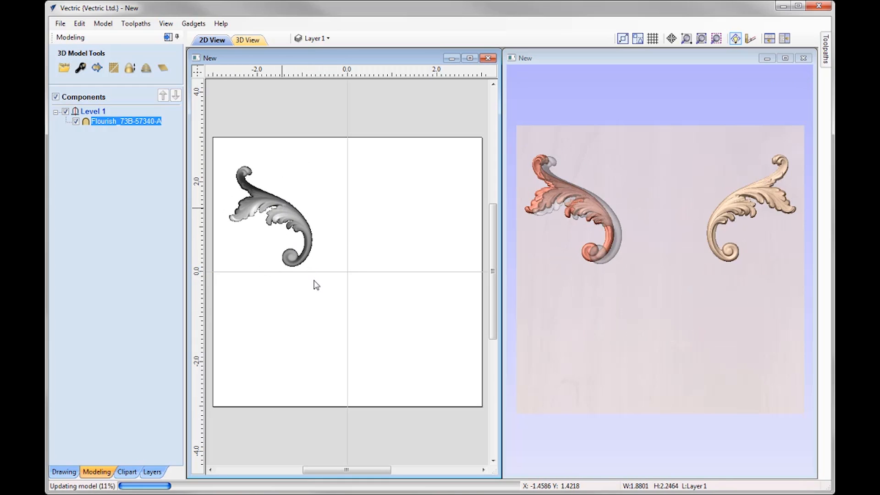
{"action": "left_click_drag", "start_coordinate": [316, 273], "coordinate": [326, 299]}
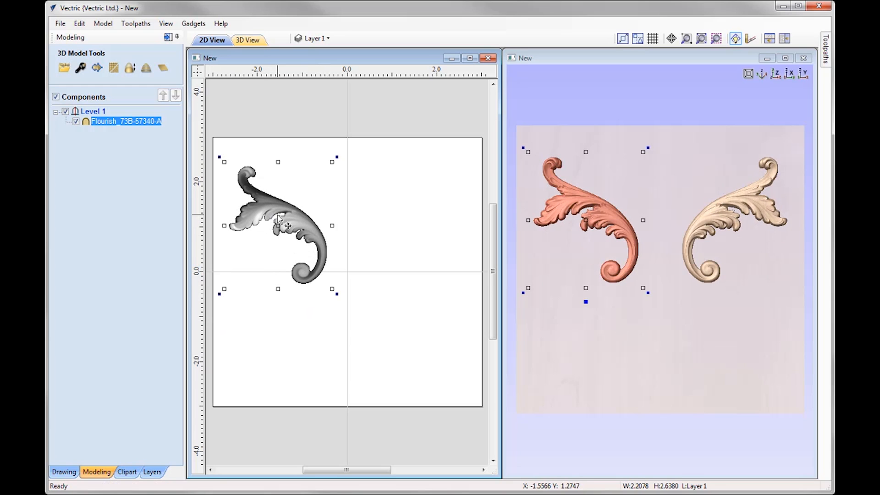
- Move the flourish so its curl overlaps the vertical centre line, and set Level 1's mirror mode to Right to Left
{"action": "left_click_drag", "start_coordinate": [274, 207], "coordinate": [318, 252]}
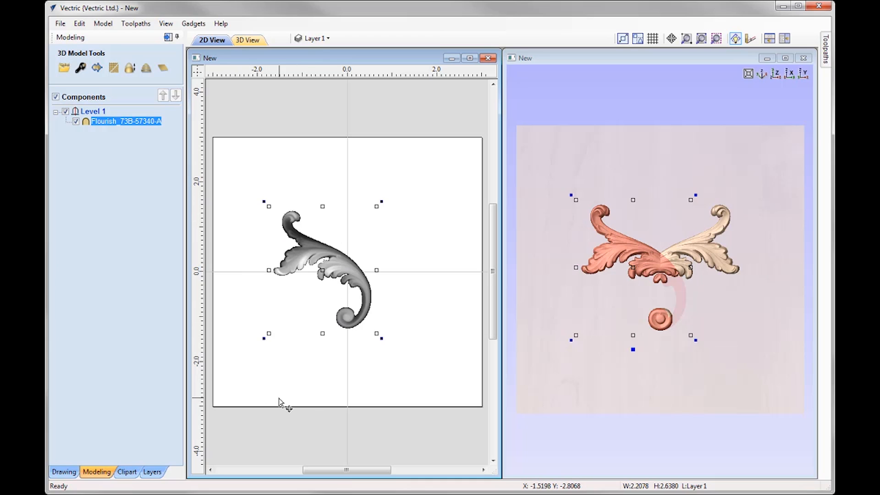
{"action": "right_click", "coordinate": [99, 113]}
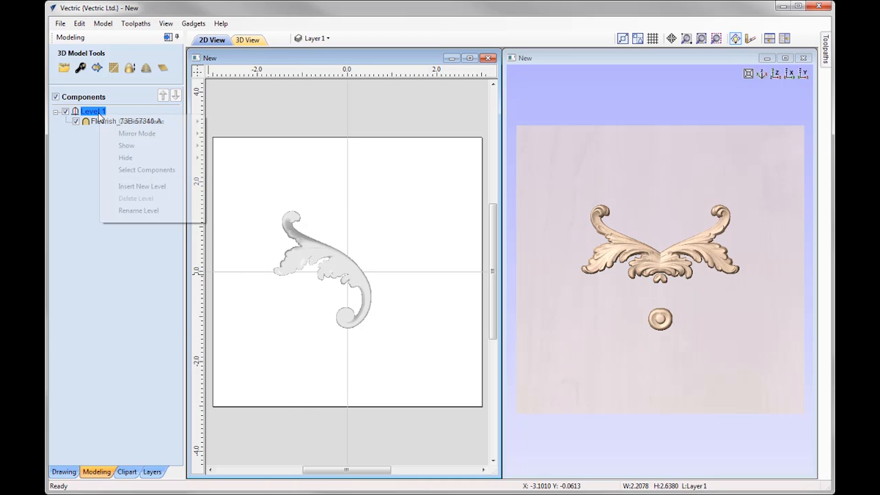
{"action": "mouse_move", "coordinate": [186, 136]}
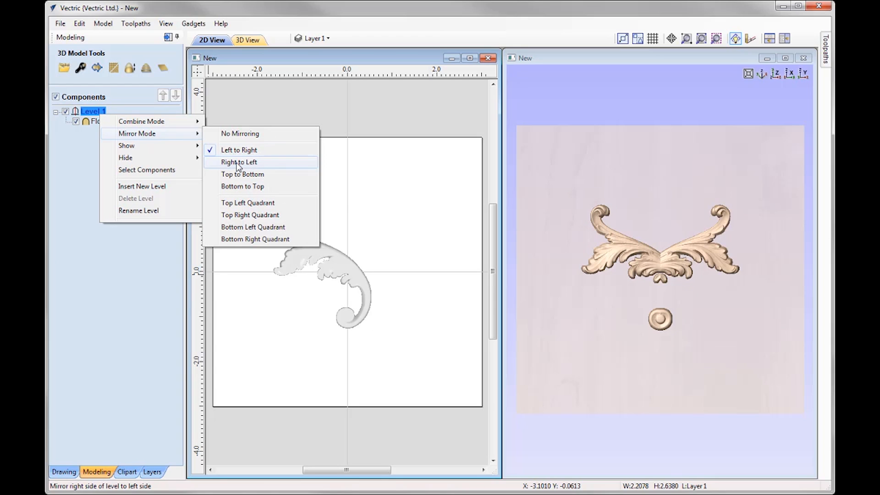
{"action": "left_click", "coordinate": [250, 163]}
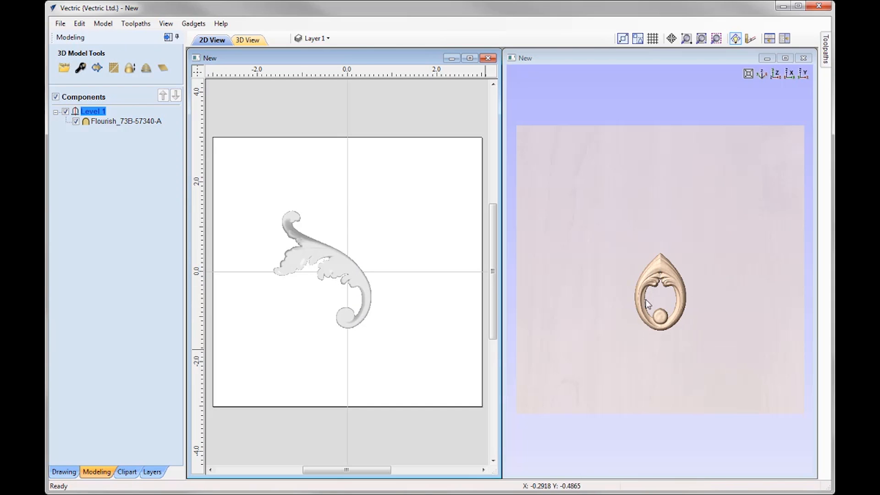
- Move the flourish slightly right and down so that its whole lower curl lies on the right half of the job
{"action": "left_click", "coordinate": [357, 280]}
{"action": "left_click_drag", "start_coordinate": [362, 279], "coordinate": [385, 294]}
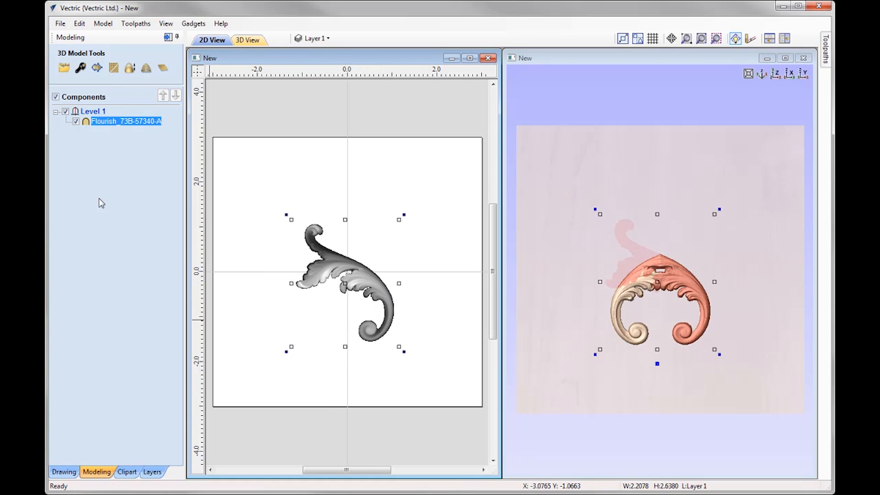
- Open the mirror mode options for Level 1
{"action": "right_click", "coordinate": [94, 116]}
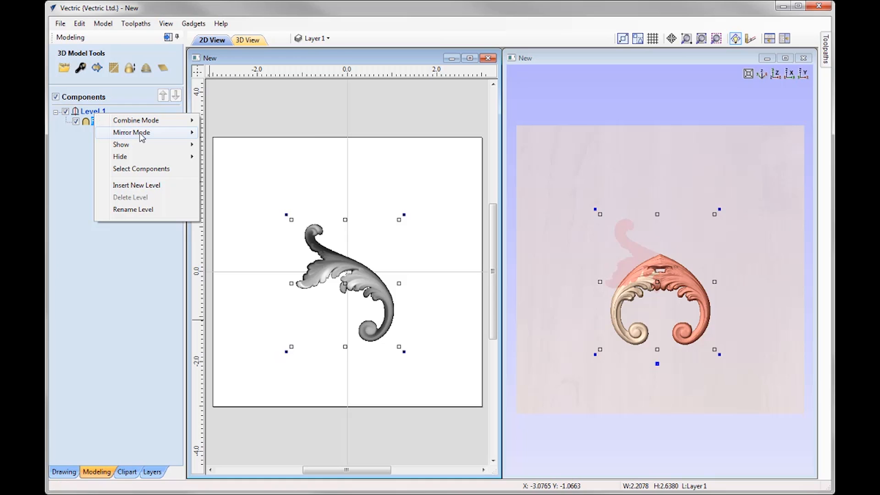
- Set Level 1's mirror mode to Top to Bottom and move the leaf flourish into the upper left, with its curl near the vertical centre line
{"action": "mouse_move", "coordinate": [138, 132]}
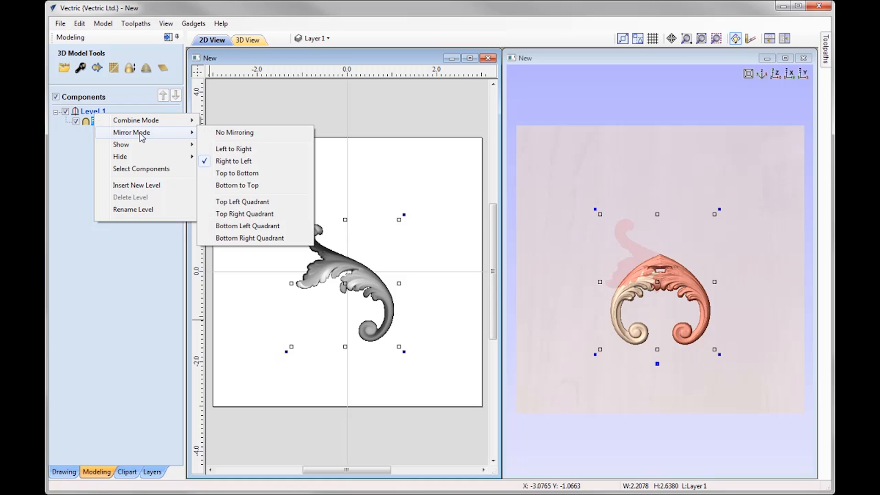
{"action": "left_click", "coordinate": [237, 174]}
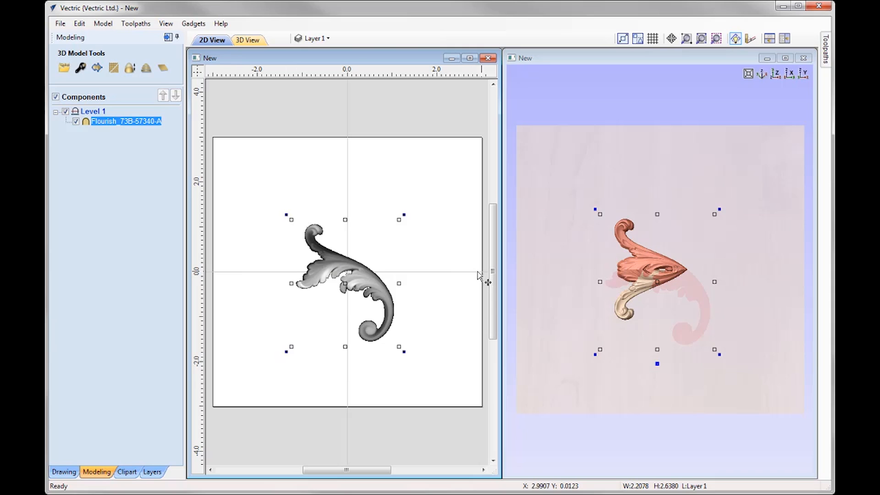
{"action": "left_click", "coordinate": [585, 326]}
{"action": "left_click", "coordinate": [339, 267]}
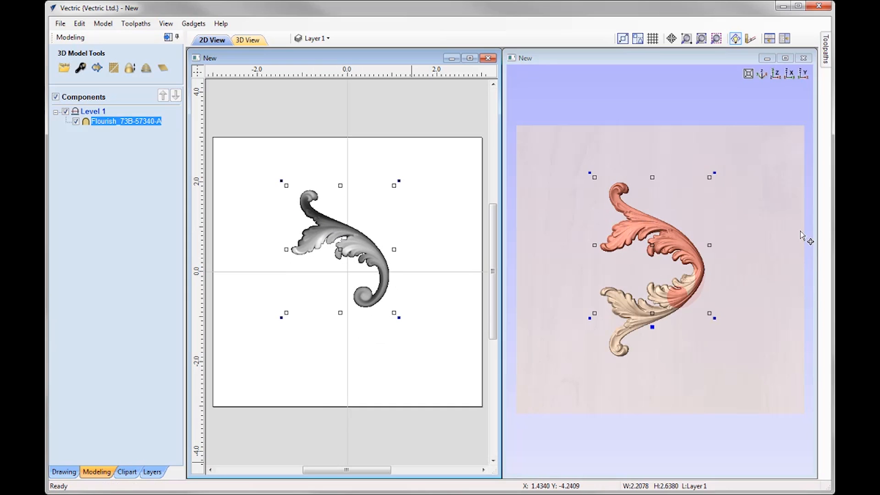
{"action": "left_click_drag", "start_coordinate": [360, 238], "coordinate": [320, 247]}
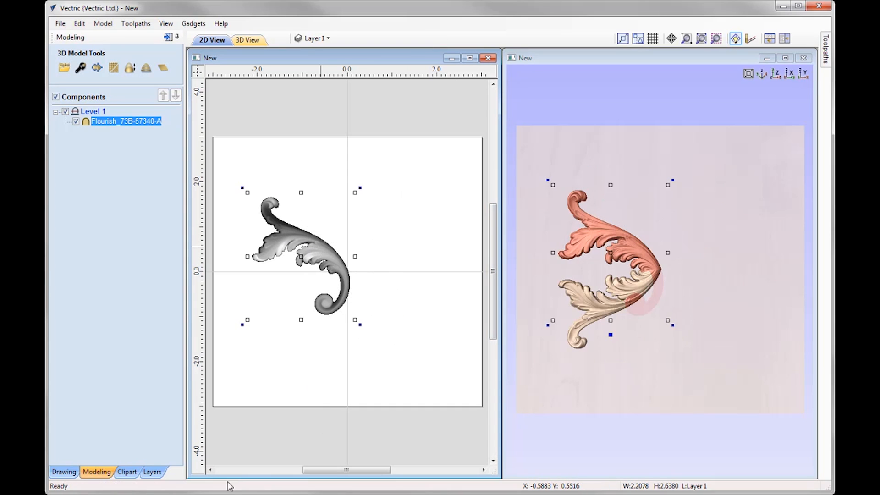
- Add Flourish_80B-57367-A from the Decorative clipart and place it at about 1.84 by 1.69 in the lower right of the workpiece
{"action": "left_click", "coordinate": [127, 472]}
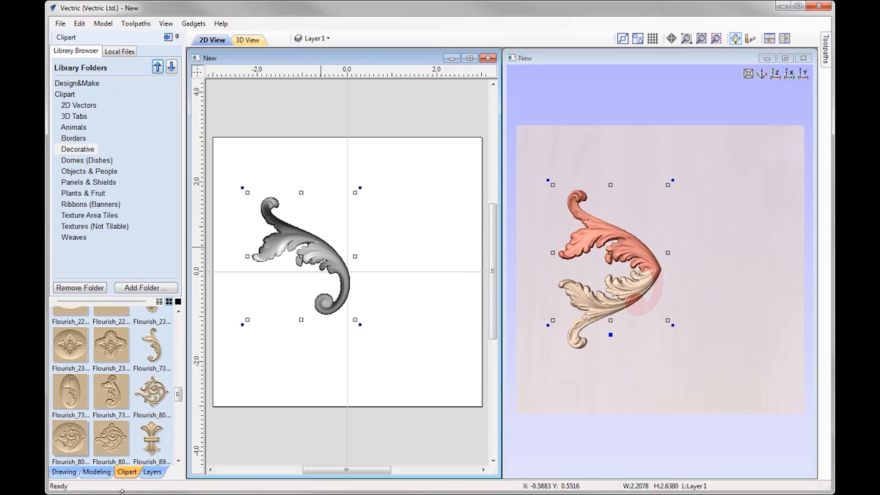
{"action": "double_click", "coordinate": [160, 396]}
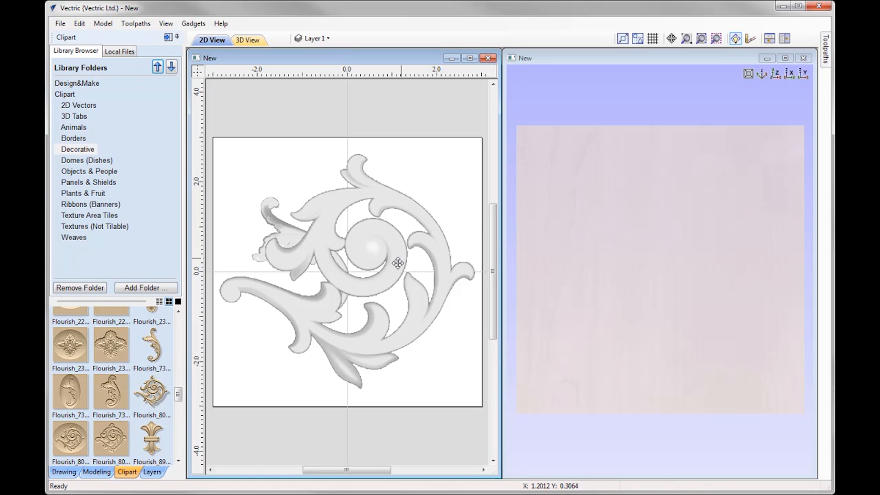
{"action": "left_click_drag", "start_coordinate": [480, 149], "coordinate": [440, 348]}
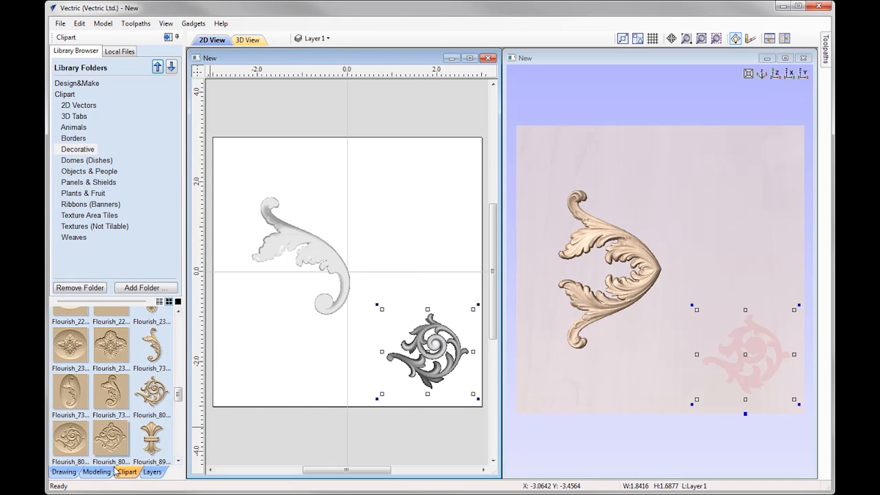
- Check Level 1's mirror mode and move the scroll flourish into the upper right of the workpiece
{"action": "left_click", "coordinate": [97, 472]}
{"action": "right_click", "coordinate": [95, 115]}
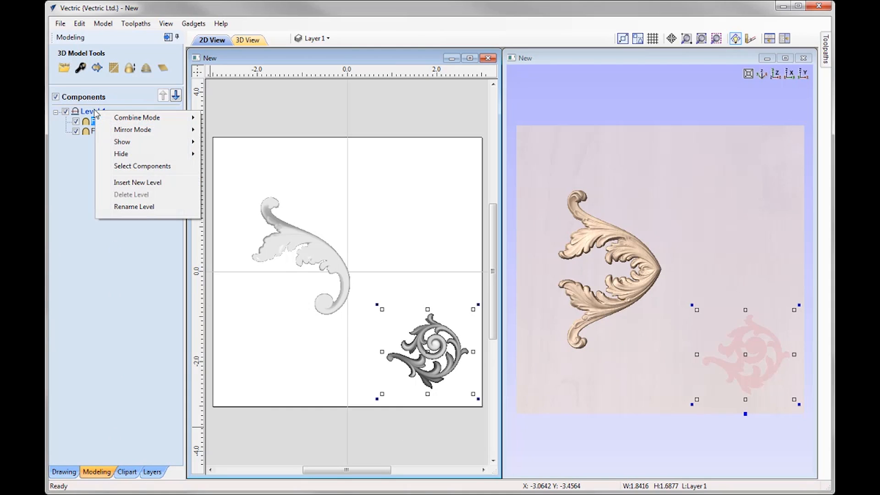
{"action": "mouse_move", "coordinate": [133, 129]}
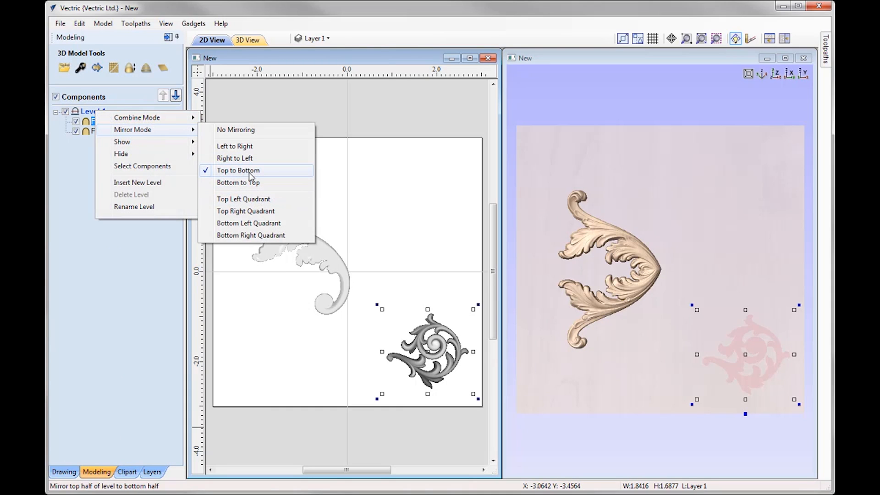
{"action": "left_click", "coordinate": [435, 346]}
{"action": "left_click", "coordinate": [433, 255]}
{"action": "left_click", "coordinate": [434, 349]}
{"action": "left_click_drag", "start_coordinate": [435, 349], "coordinate": [428, 218]}
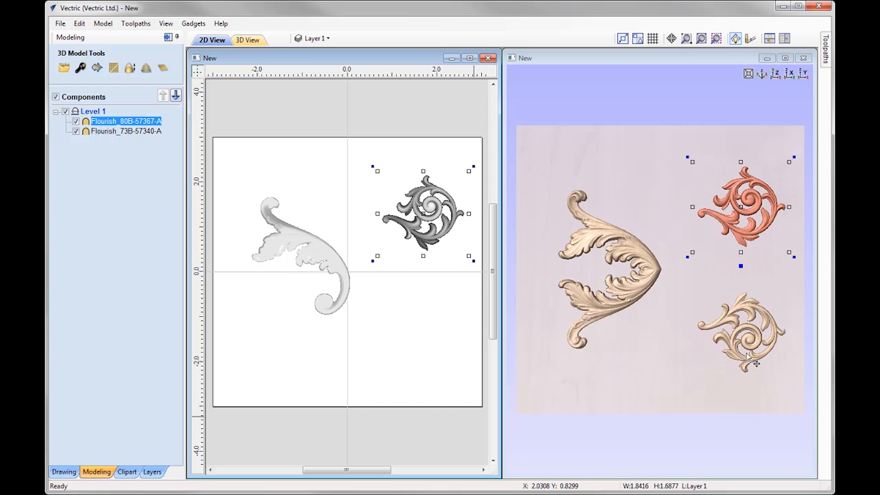
- Set Level 1's mirror mode to Bottom to Top and move the scroll flourish below the horizontal centre line
{"action": "right_click", "coordinate": [90, 114]}
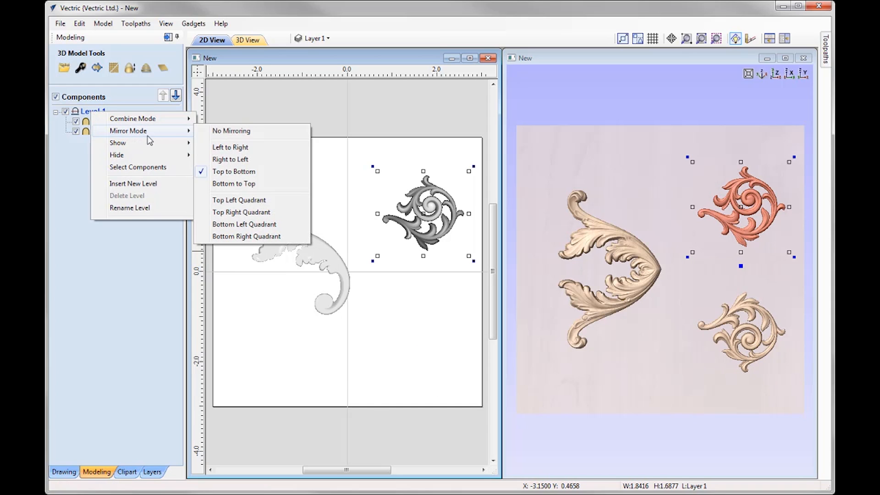
{"action": "left_click", "coordinate": [234, 183]}
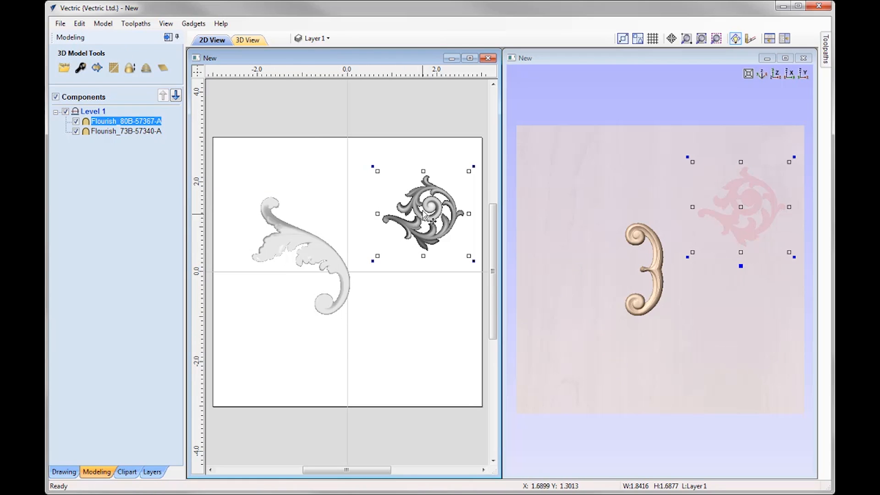
{"action": "left_click_drag", "start_coordinate": [430, 207], "coordinate": [408, 307]}
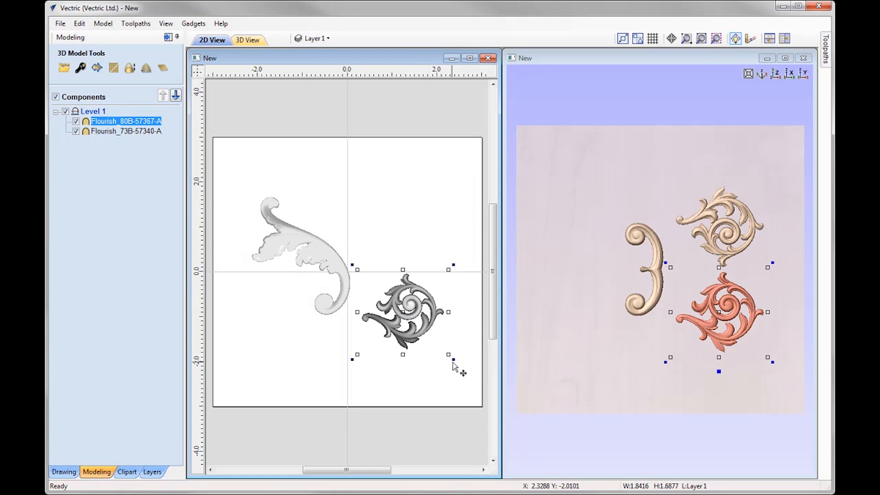
- Rotate the scroll flourish and enlarge it to about 2.64 by 2.32 so it overlaps the leaf flourish, then deselect it
{"action": "left_click_drag", "start_coordinate": [449, 356], "coordinate": [420, 378]}
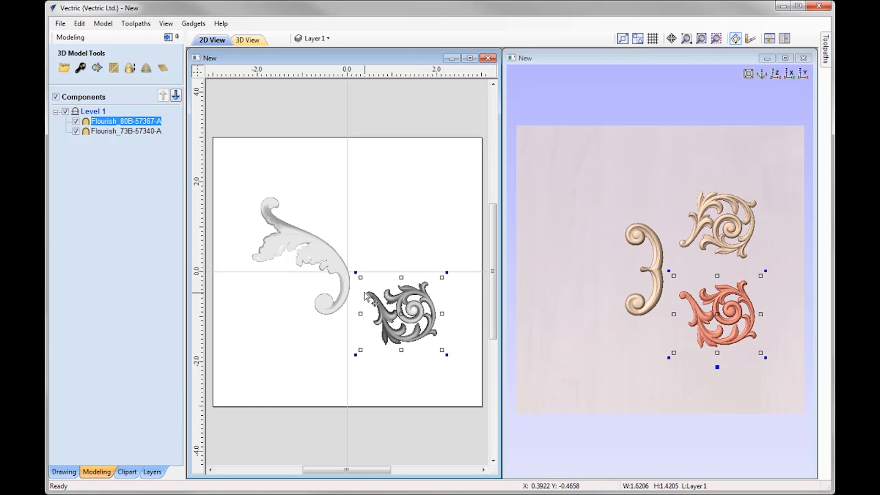
{"action": "left_click_drag", "start_coordinate": [358, 275], "coordinate": [313, 235]}
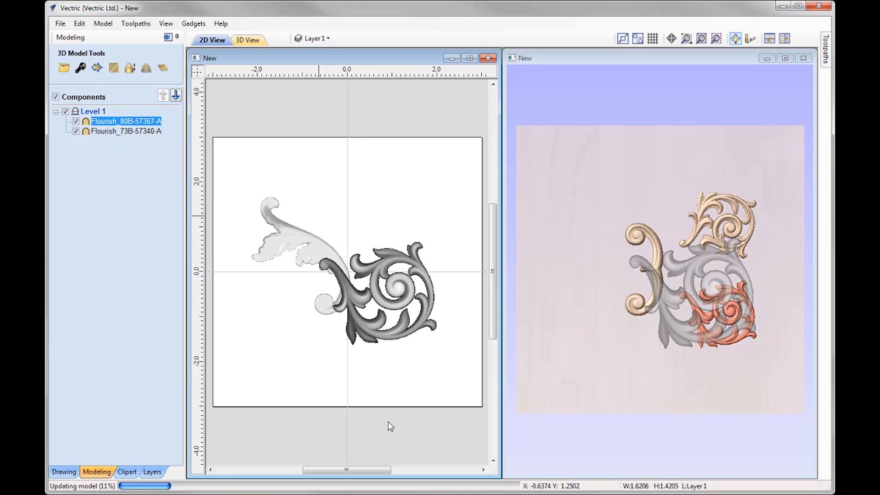
{"action": "left_click", "coordinate": [607, 154]}
{"action": "double_click", "coordinate": [605, 150]}
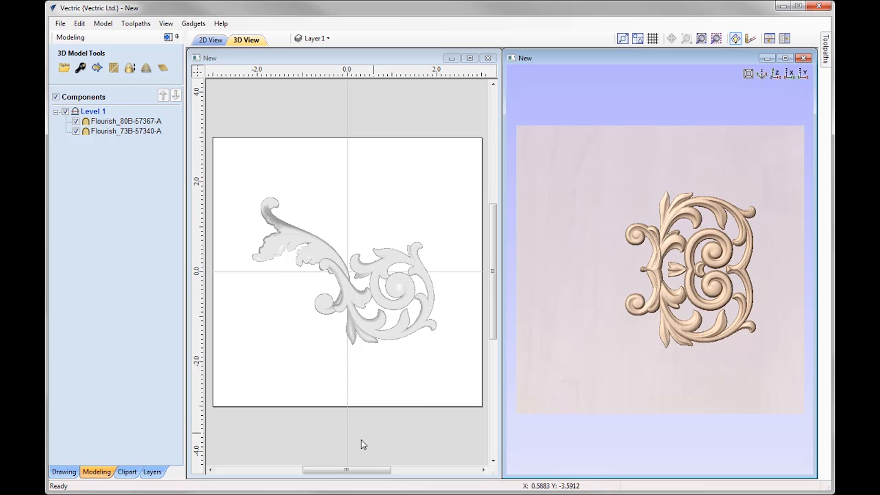
- Set Level 1's mirror mode to Top Left Quadrant and move the leaf flourish fully into the upper-left quadrant
{"action": "left_click", "coordinate": [210, 40]}
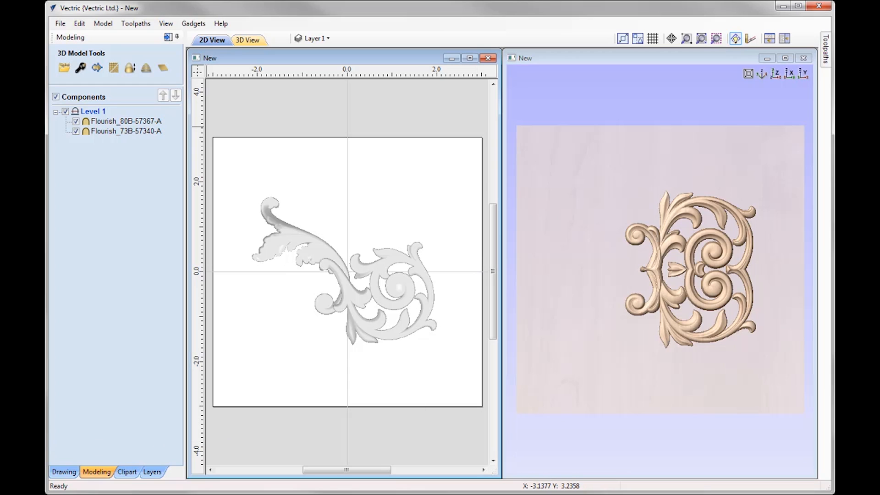
{"action": "mouse_move", "coordinate": [75, 115]}
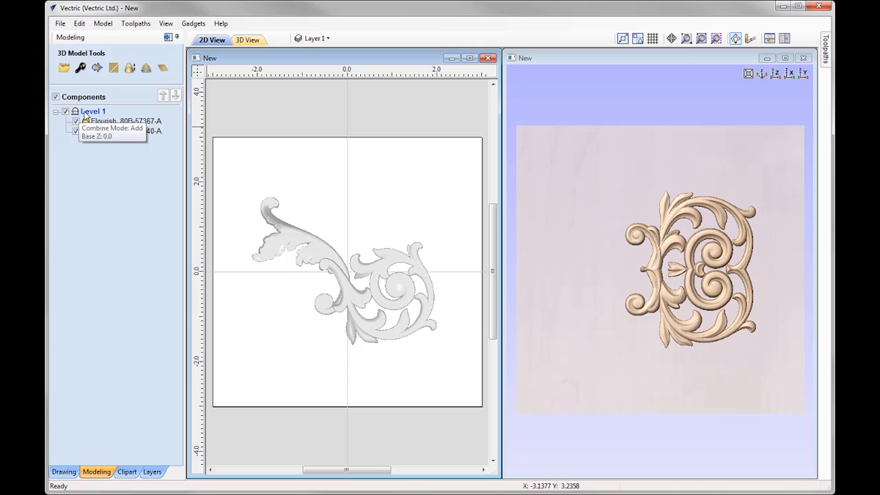
{"action": "right_click", "coordinate": [85, 113]}
{"action": "mouse_move", "coordinate": [135, 137]}
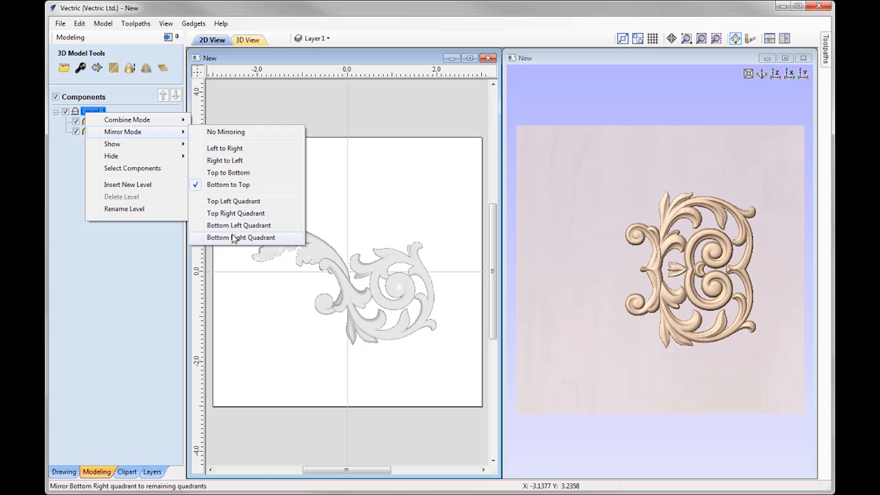
{"action": "left_click", "coordinate": [245, 206]}
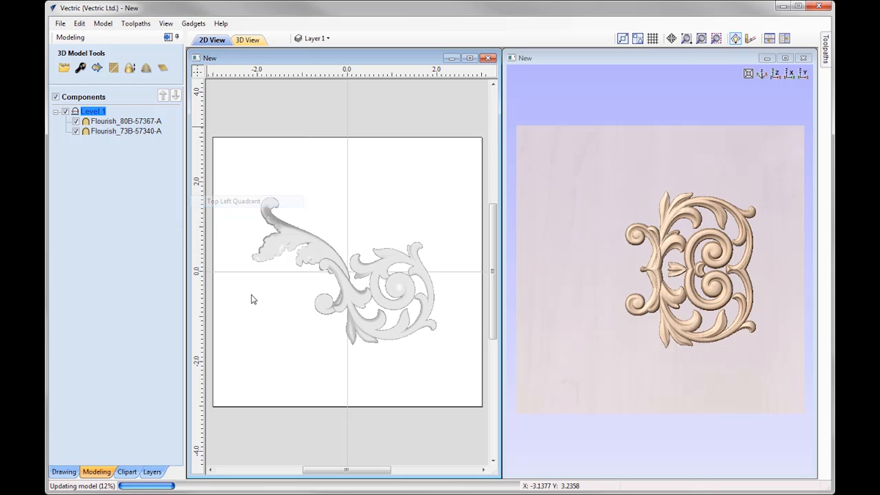
{"action": "left_click", "coordinate": [320, 259]}
{"action": "left_click_drag", "start_coordinate": [320, 259], "coordinate": [310, 201]}
- Move the scroll flourish into the upper-left quadrant, shrink it to about 1.48 by 1.30, rotate it and place it beneath the leaf flourish
{"action": "left_click", "coordinate": [391, 285]}
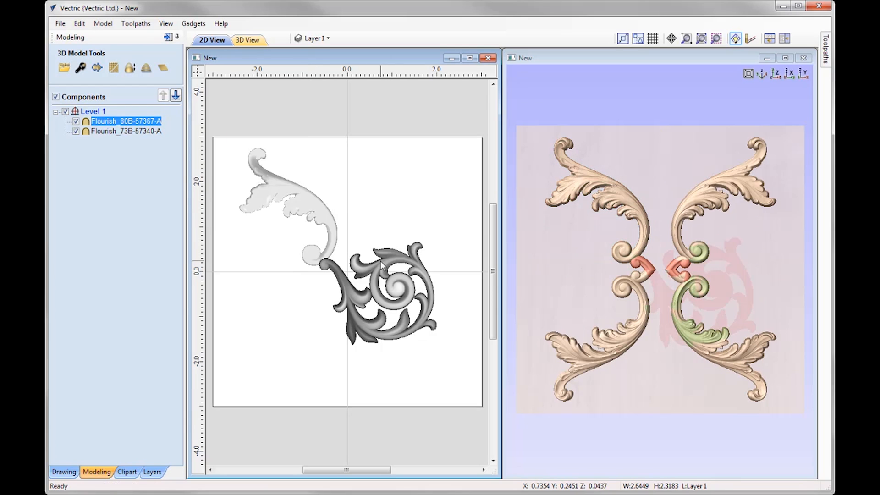
{"action": "left_click_drag", "start_coordinate": [391, 285], "coordinate": [286, 209]}
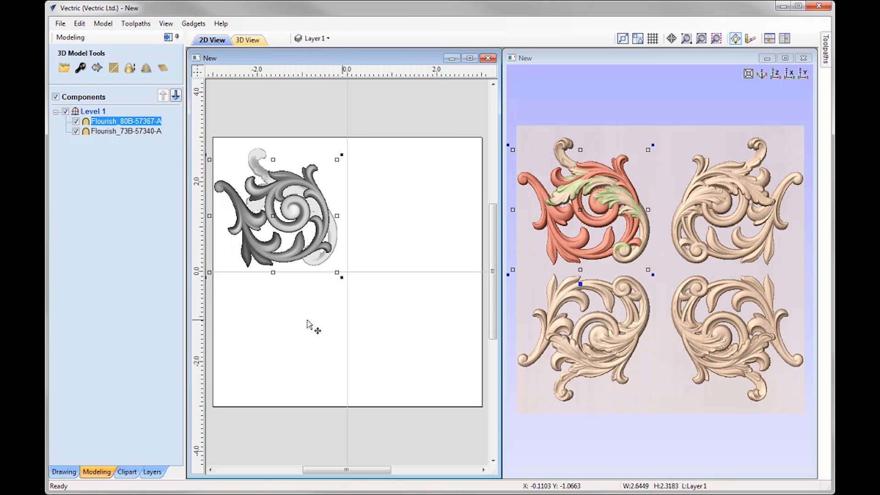
{"action": "left_click_drag", "start_coordinate": [337, 160], "coordinate": [230, 260]}
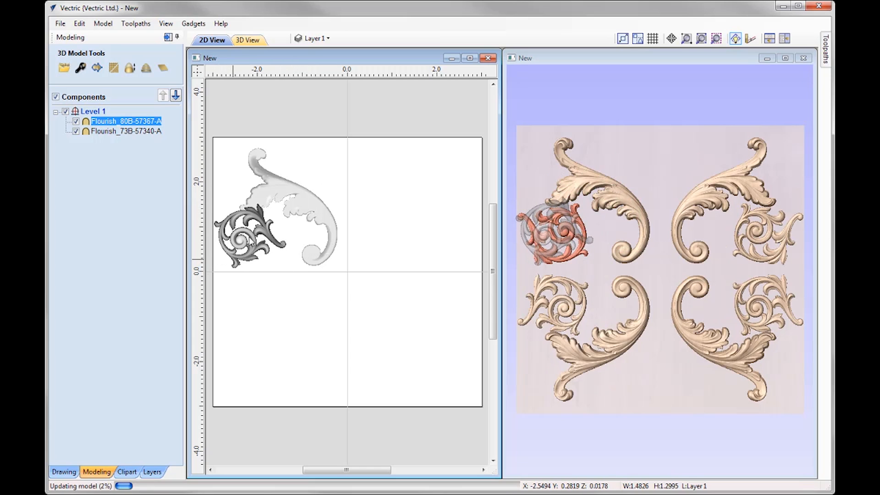
{"action": "left_click_drag", "start_coordinate": [258, 227], "coordinate": [330, 215]}
- Nest the scroll inside the leaf flourish and move the leaf against both centre lines so its mirrored copies meet
{"action": "left_click", "coordinate": [319, 208]}
{"action": "left_click", "coordinate": [320, 215]}
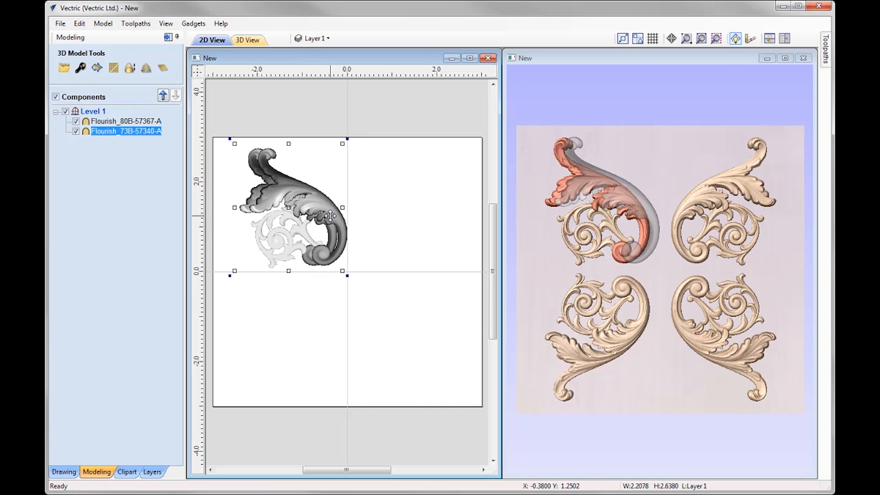
{"action": "left_click", "coordinate": [302, 235]}
{"action": "left_click_drag", "start_coordinate": [303, 235], "coordinate": [333, 233]}
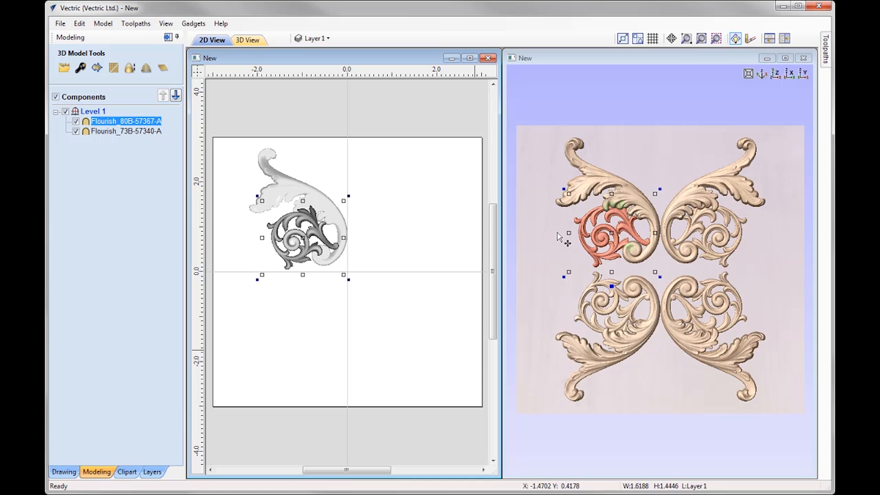
{"action": "left_click", "coordinate": [331, 214]}
{"action": "left_click_drag", "start_coordinate": [331, 214], "coordinate": [331, 232]}
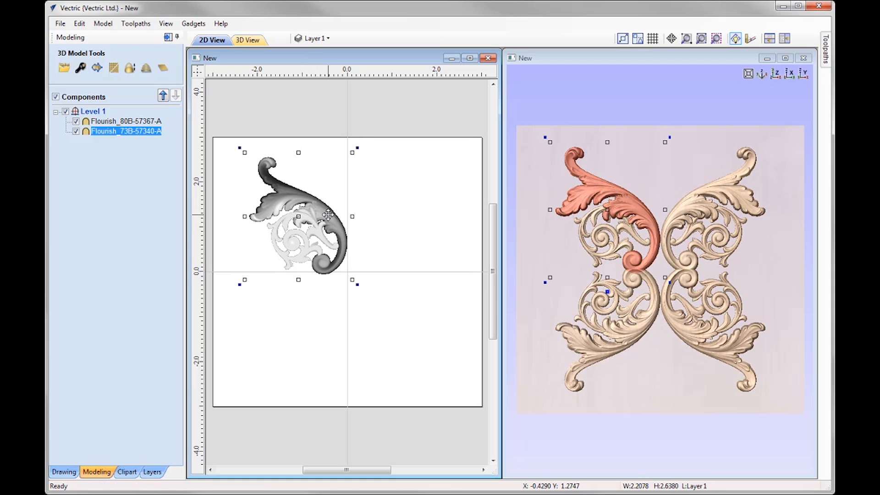
- Move the leaf flourish across both centre lines and set Level 1's mirror mode to Top Right Quadrant
{"action": "left_click_drag", "start_coordinate": [328, 215], "coordinate": [351, 252]}
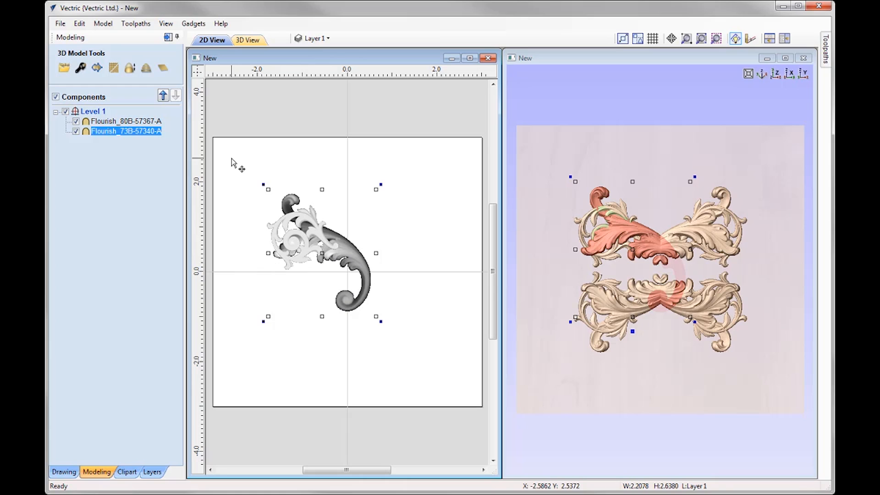
{"action": "right_click", "coordinate": [92, 114]}
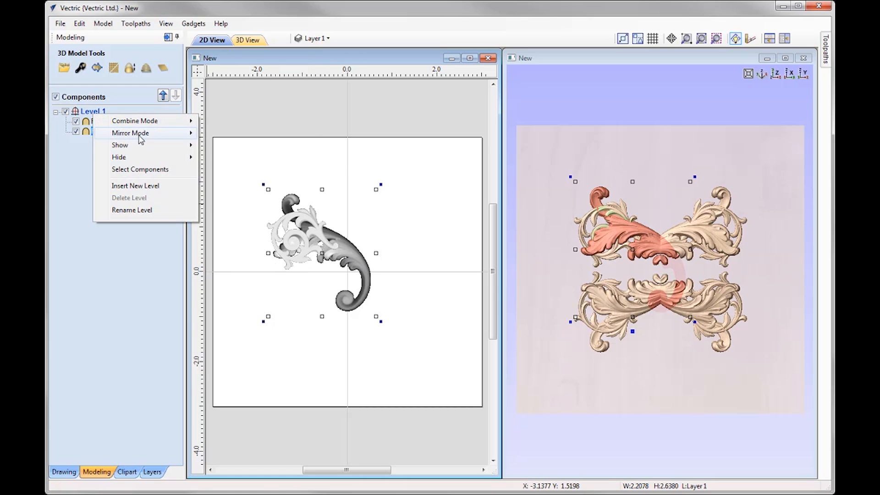
{"action": "mouse_move", "coordinate": [140, 138]}
{"action": "left_click", "coordinate": [247, 219]}
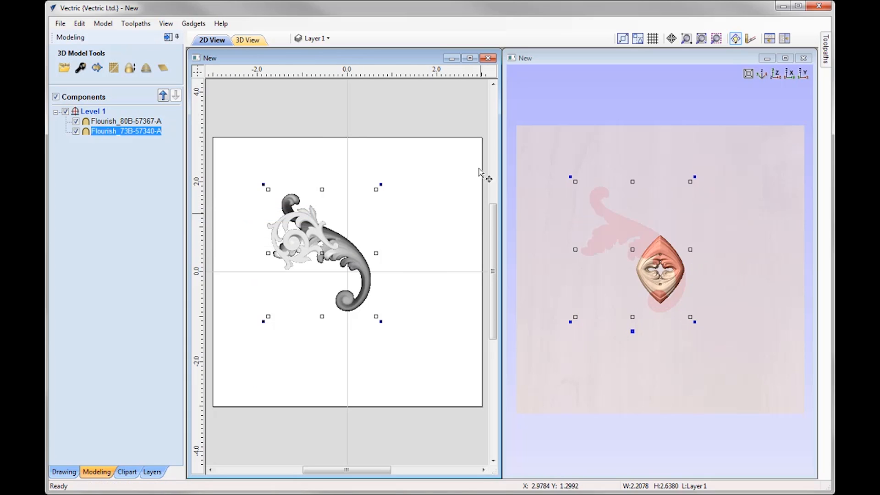
- Move the scroll flourish into the upper-right quadrant, enlarge it to about 1.98 by 1.77 and place it against the vertical centre line
{"action": "left_click", "coordinate": [310, 217]}
{"action": "left_click_drag", "start_coordinate": [310, 217], "coordinate": [431, 203]}
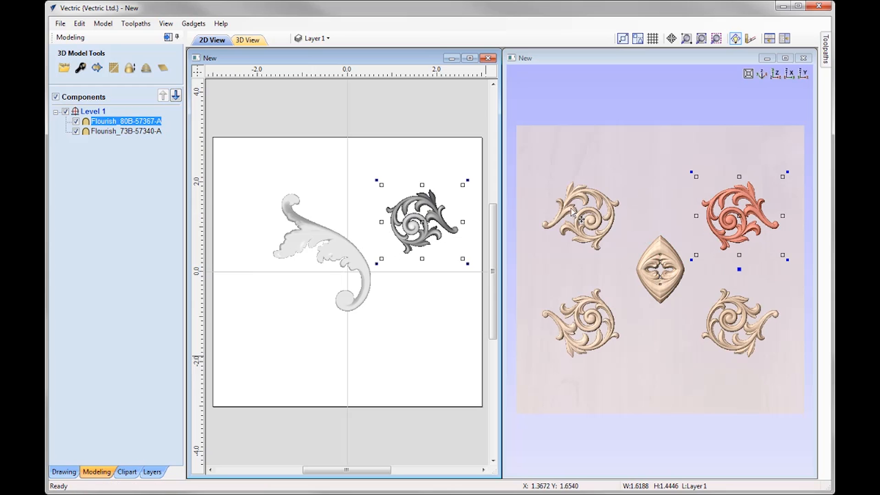
{"action": "left_click_drag", "start_coordinate": [381, 258], "coordinate": [365, 273]}
{"action": "left_click_drag", "start_coordinate": [419, 229], "coordinate": [394, 226]}
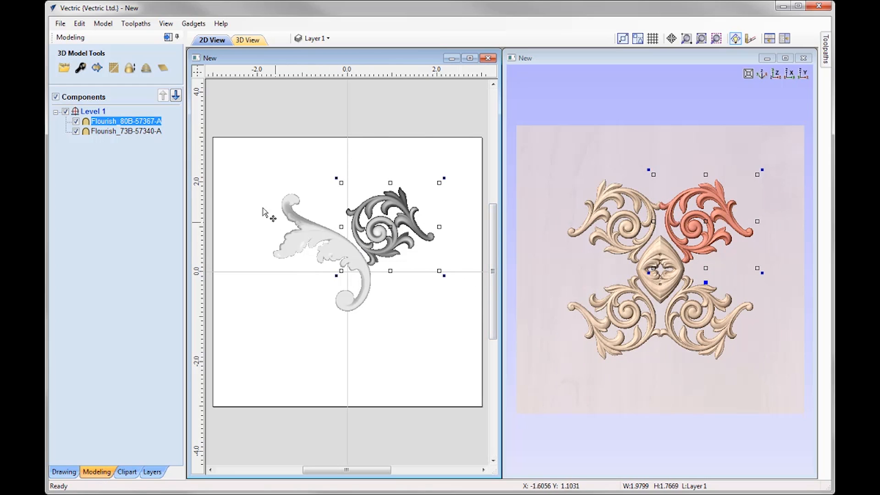
- Set Level 1's mirror mode to Bottom Left Quadrant and select the leaf flourish
{"action": "right_click", "coordinate": [99, 115]}
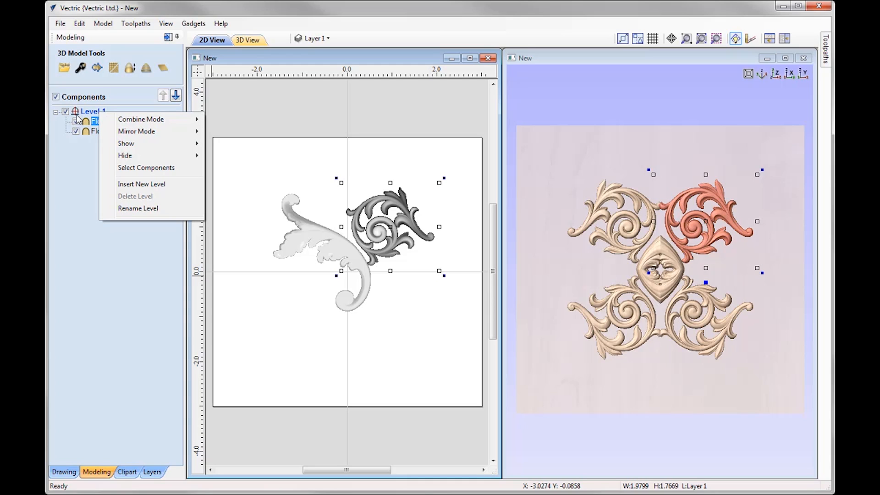
{"action": "mouse_move", "coordinate": [145, 131]}
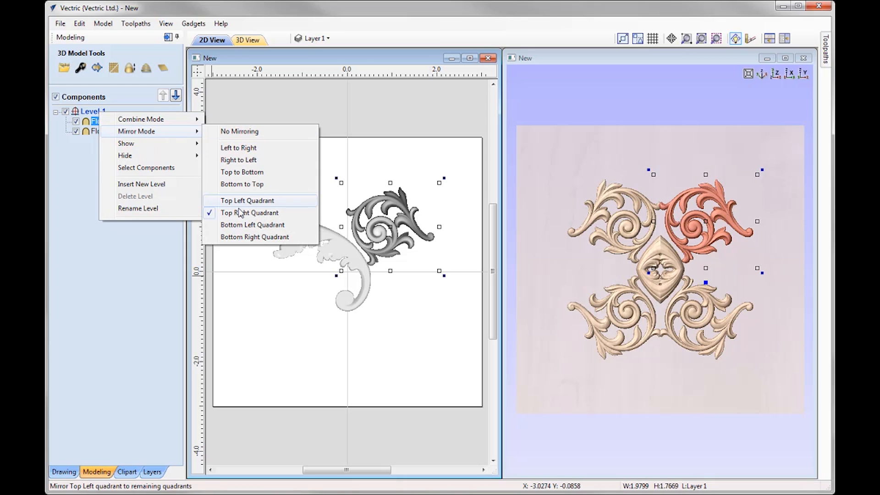
{"action": "left_click", "coordinate": [262, 225]}
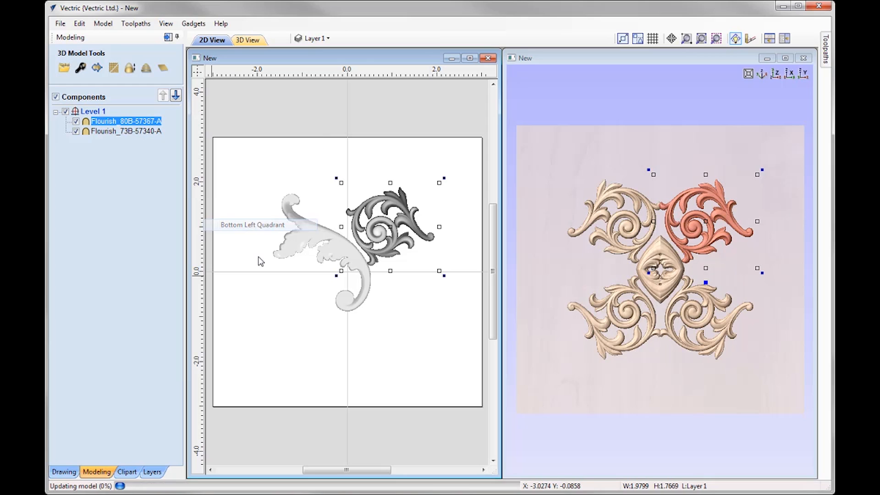
{"action": "left_click", "coordinate": [343, 264]}
{"action": "left_click", "coordinate": [343, 253]}
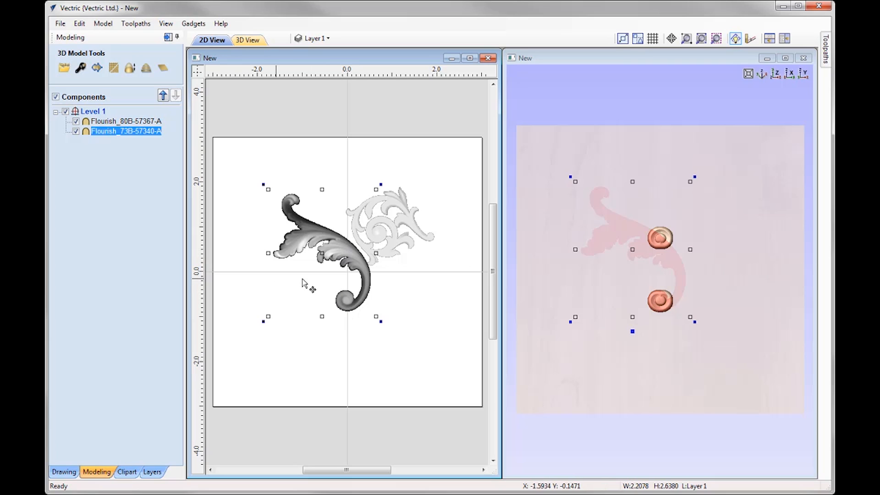
- Rotate the leaf flourish across the centre lines, and move the scroll flourish to the lower-left quadrant, rotated to meet the leaf's curl
{"action": "left_click_drag", "start_coordinate": [379, 185], "coordinate": [359, 256]}
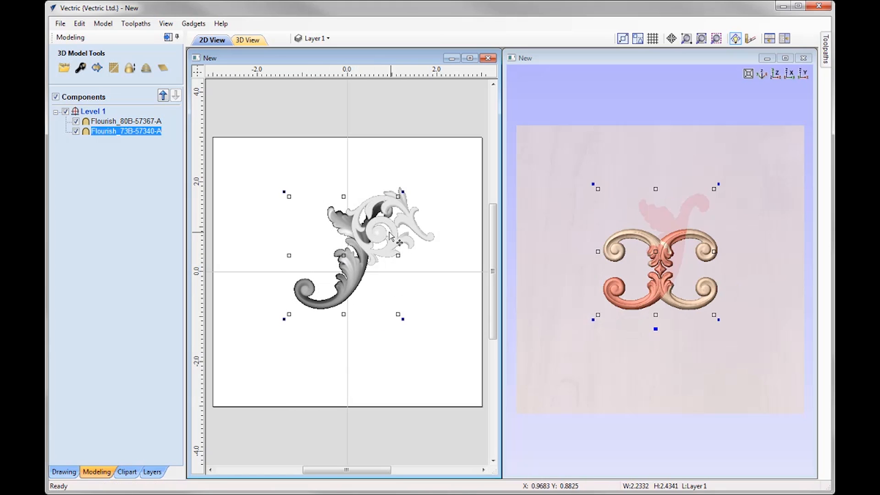
{"action": "left_click", "coordinate": [415, 229]}
{"action": "left_click_drag", "start_coordinate": [410, 219], "coordinate": [295, 322]}
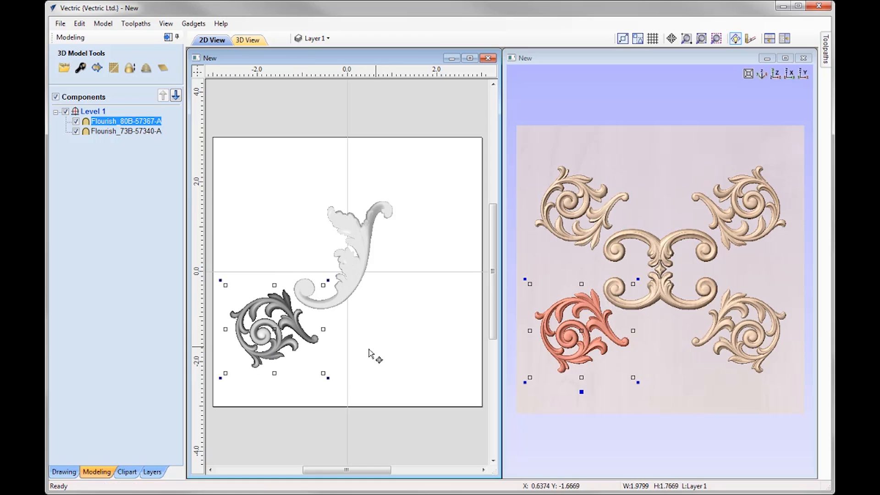
{"action": "left_click_drag", "start_coordinate": [328, 377], "coordinate": [344, 360]}
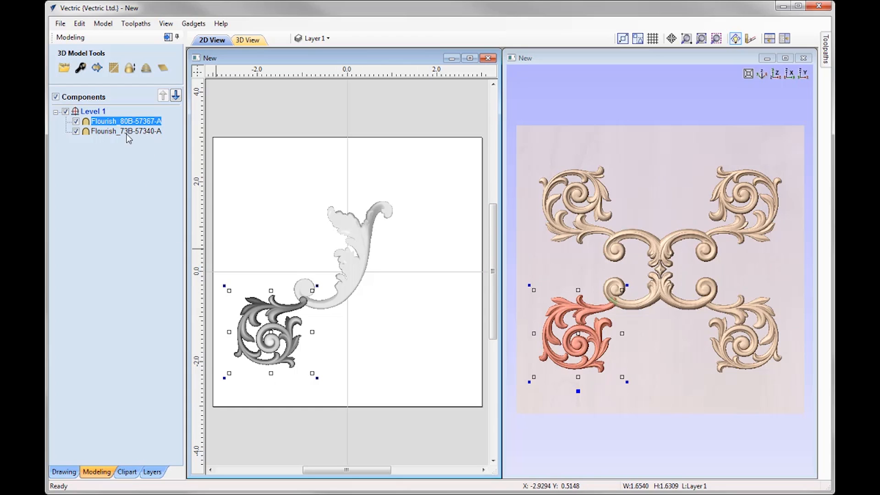
- Set Level 1's mirror mode to Bottom Right Quadrant and move the leaf flourish into the lower-right quadrant, overlapping both centre lines
{"action": "right_click", "coordinate": [90, 115]}
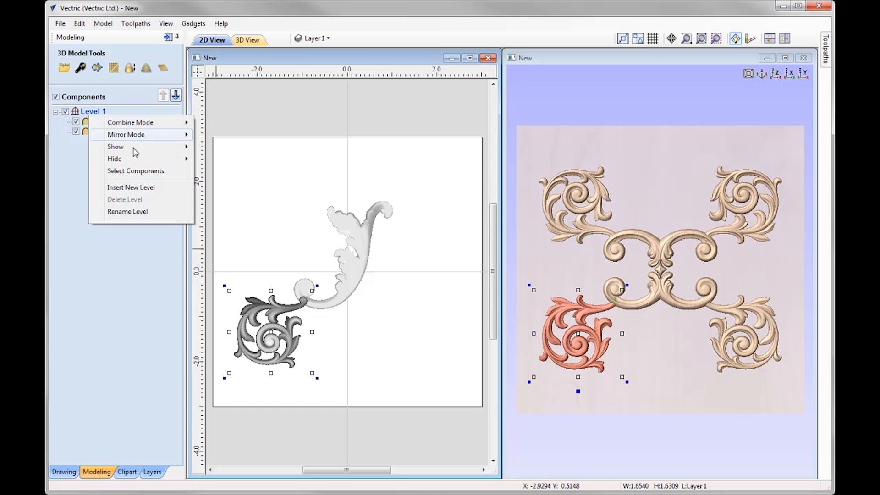
{"action": "mouse_move", "coordinate": [142, 135]}
{"action": "left_click", "coordinate": [241, 238]}
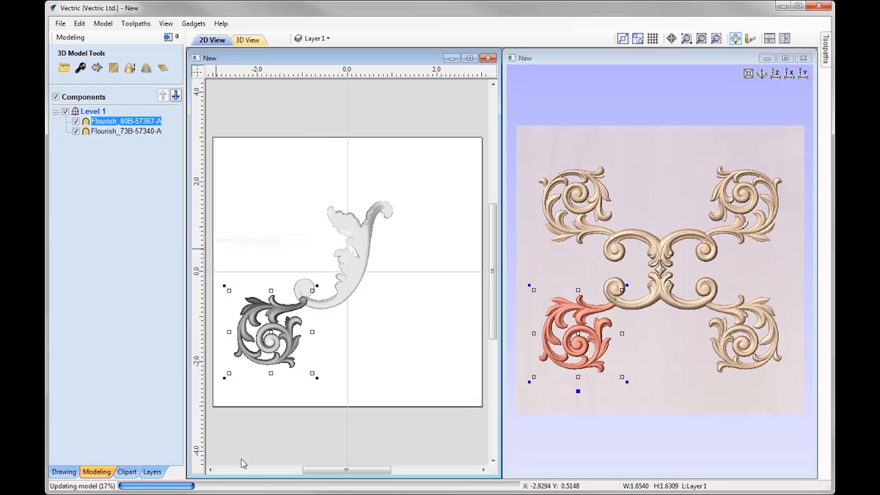
{"action": "left_click", "coordinate": [343, 296]}
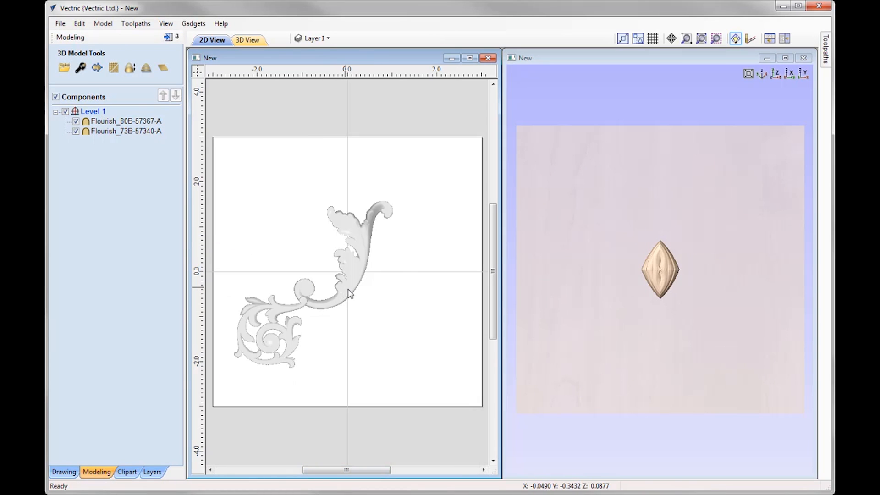
{"action": "left_click_drag", "start_coordinate": [346, 298], "coordinate": [385, 359]}
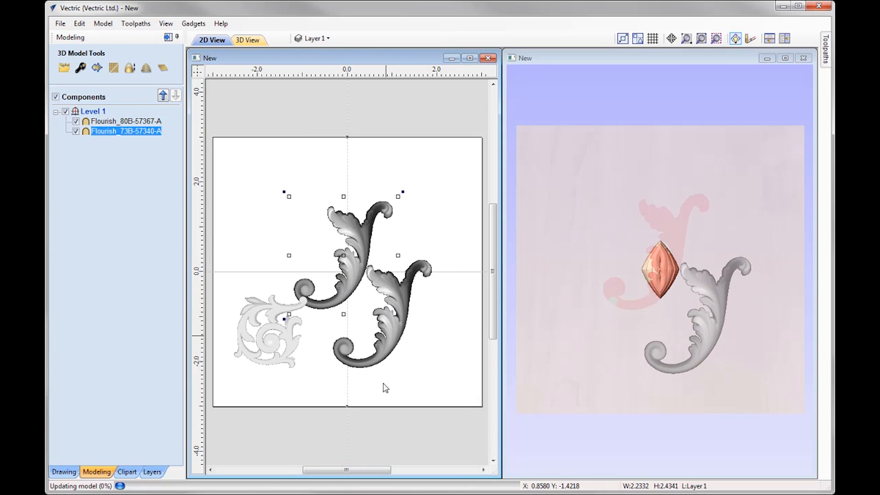
- Shrink the scroll flourish to about 1.20 by 1.04 and place it in the lower-right quadrant against the vertical centre line
{"action": "left_click", "coordinate": [278, 304]}
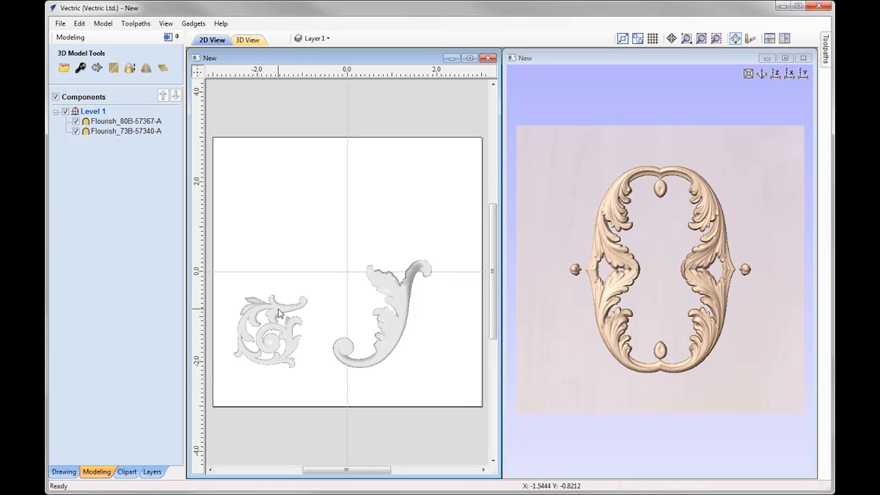
{"action": "left_click", "coordinate": [278, 309]}
{"action": "left_click_drag", "start_coordinate": [317, 287], "coordinate": [295, 345]}
{"action": "left_click_drag", "start_coordinate": [285, 313], "coordinate": [394, 298]}
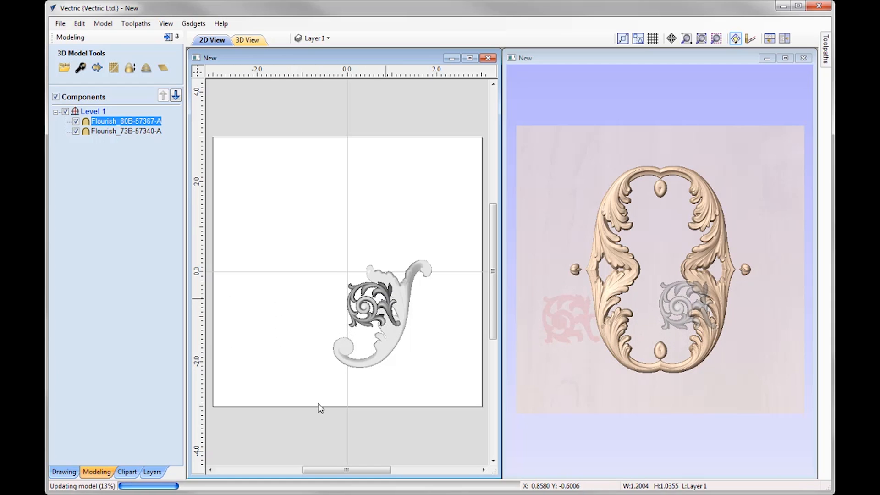
{"action": "left_click", "coordinate": [709, 384]}
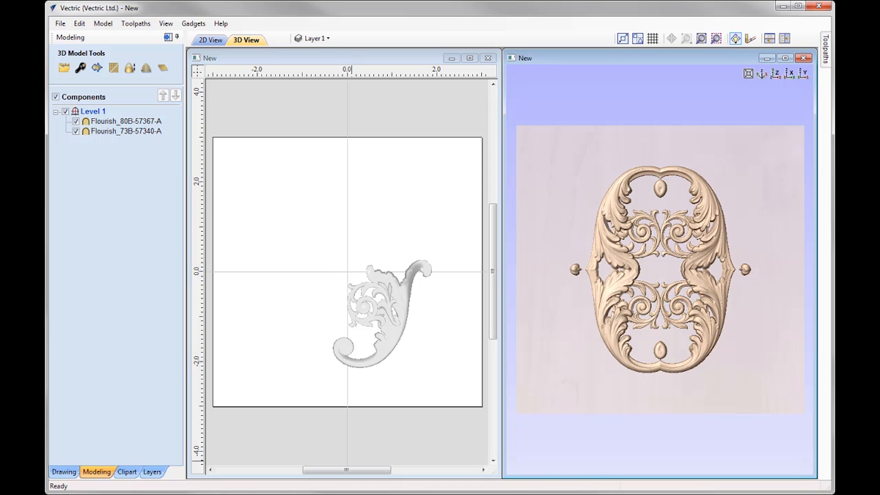
- Move the leaf flourish away from the vertical centre line, and rotate it so its curl sits where the centre lines cross
{"action": "left_click", "coordinate": [393, 339]}
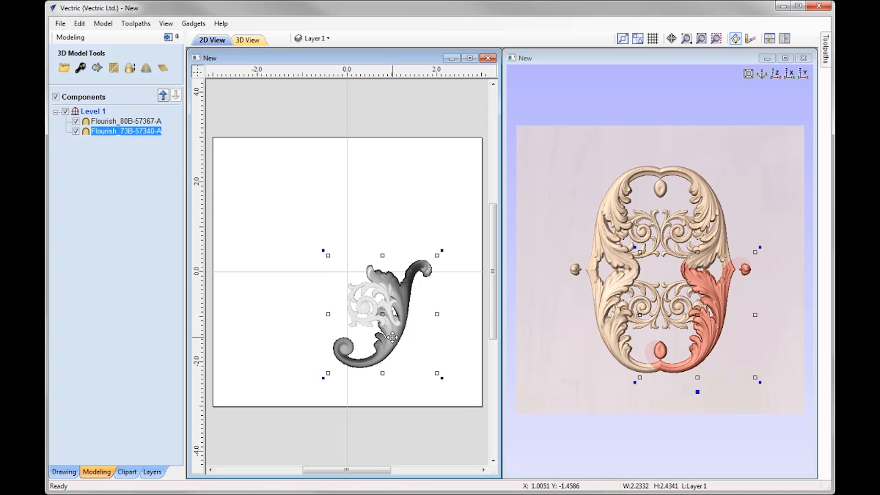
{"action": "left_click_drag", "start_coordinate": [391, 337], "coordinate": [415, 338]}
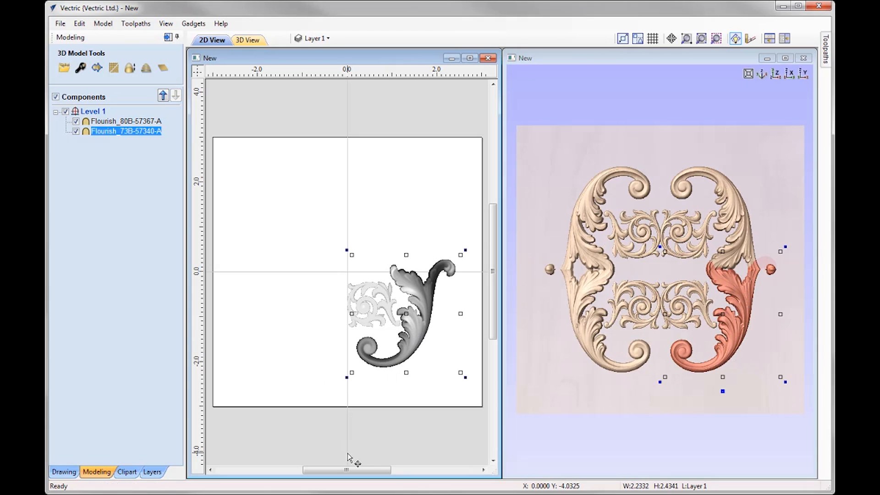
{"action": "left_click_drag", "start_coordinate": [465, 249], "coordinate": [424, 389]}
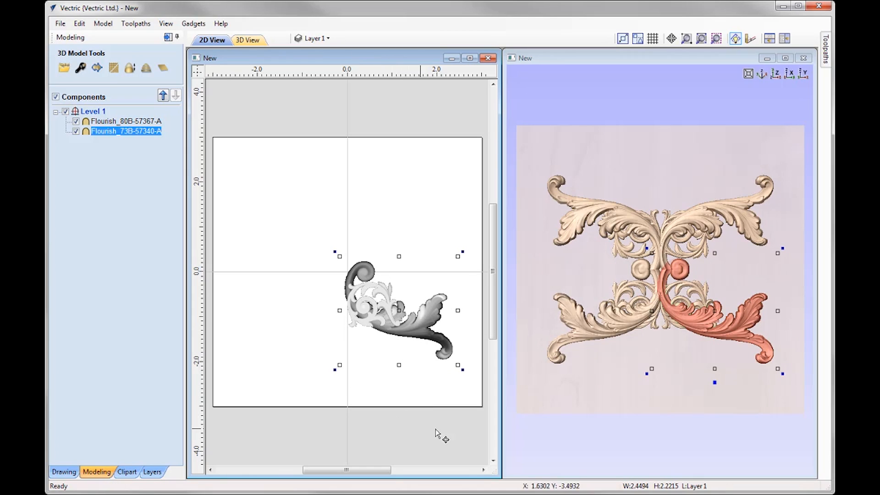
{"action": "left_click", "coordinate": [394, 396]}
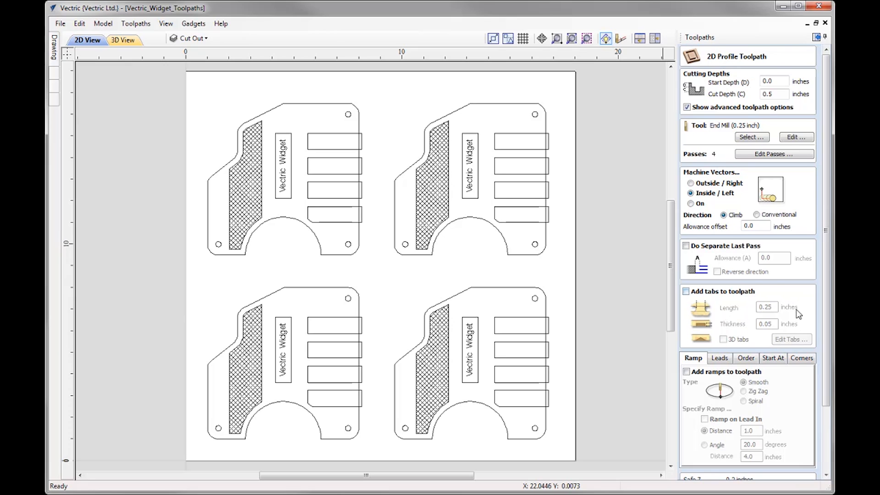
- Set the profile toolpath's start points to move closest to a selected point on the vector bounding box
{"action": "left_click", "coordinate": [773, 361]}
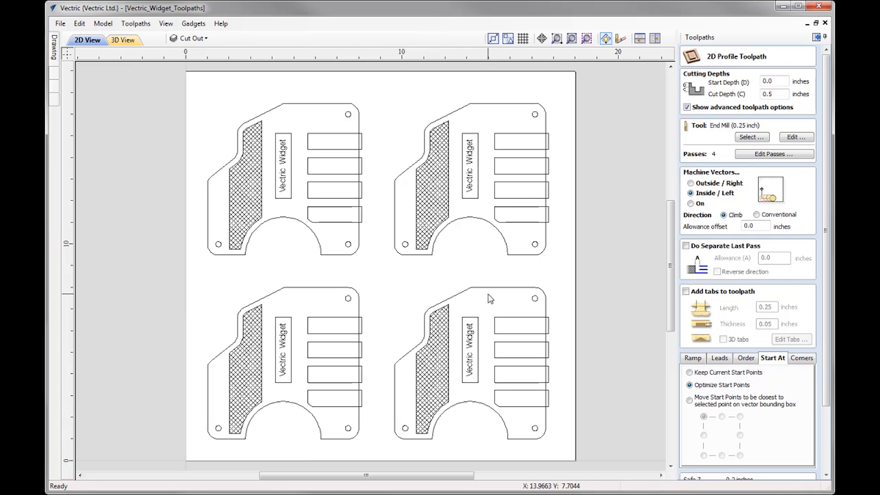
{"action": "left_click", "coordinate": [690, 400]}
{"action": "left_click_drag", "start_coordinate": [828, 375], "coordinate": [826, 443]}
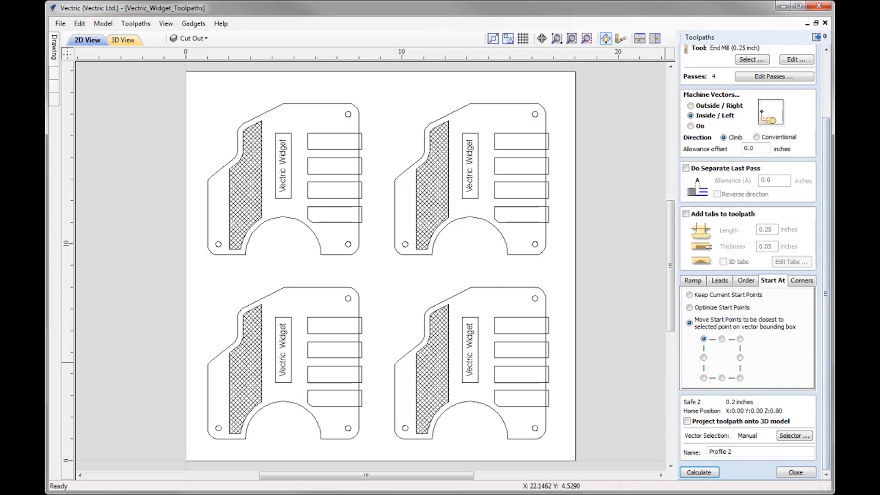
- Select the four widget outlines and calculate the Profile 2 toolpath with start points closest to the bounding box's middle-left point
{"action": "left_click", "coordinate": [337, 255]}
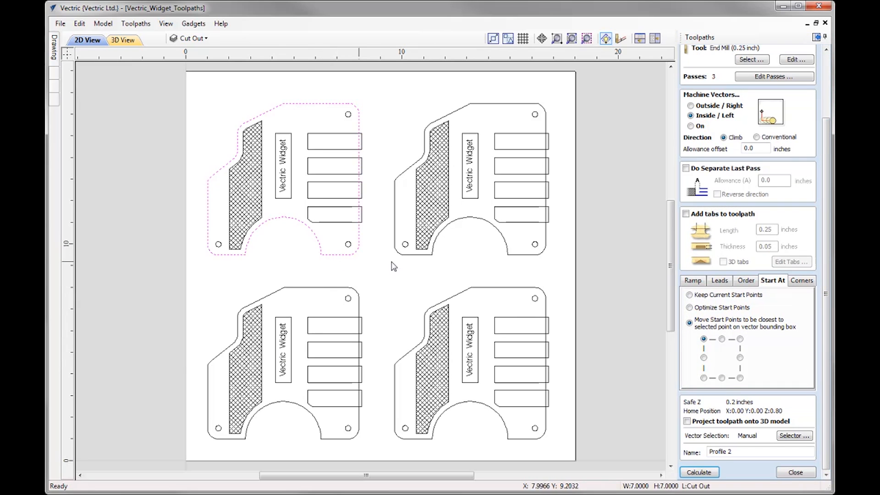
{"action": "left_click", "coordinate": [427, 261], "text": "shift"}
{"action": "left_click", "coordinate": [458, 291], "text": "shift"}
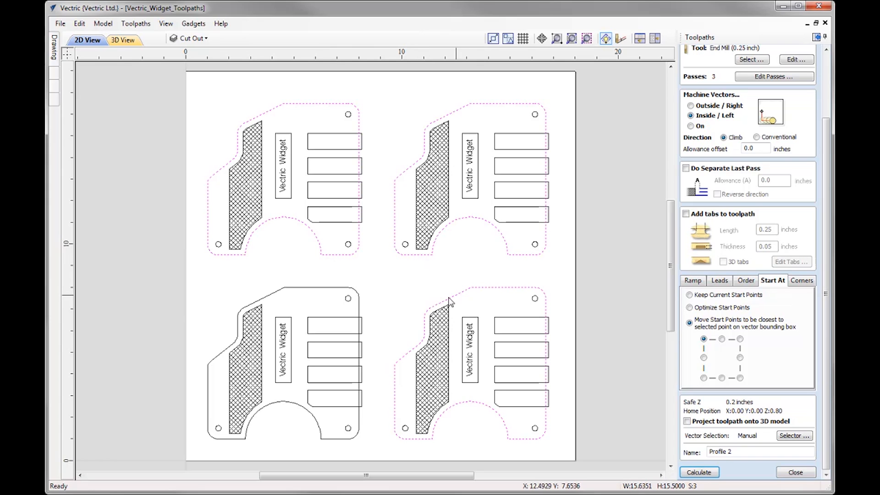
{"action": "left_click", "coordinate": [358, 293], "text": "shift"}
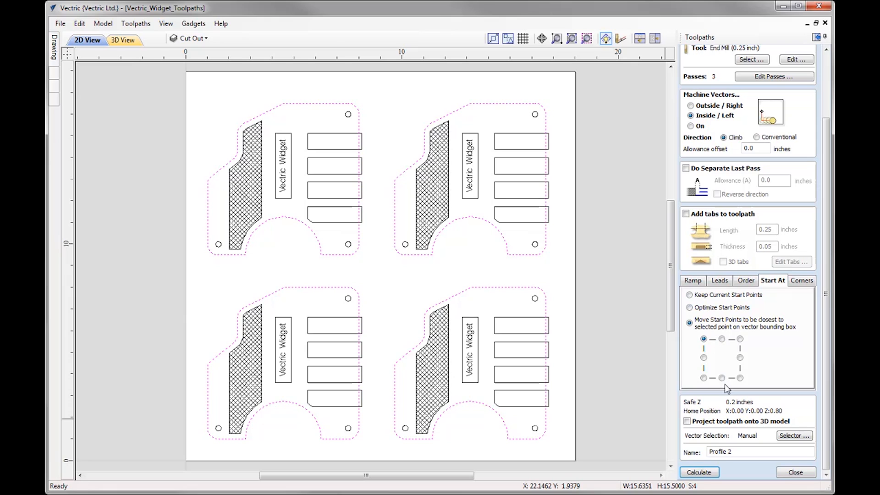
{"action": "left_click", "coordinate": [704, 357]}
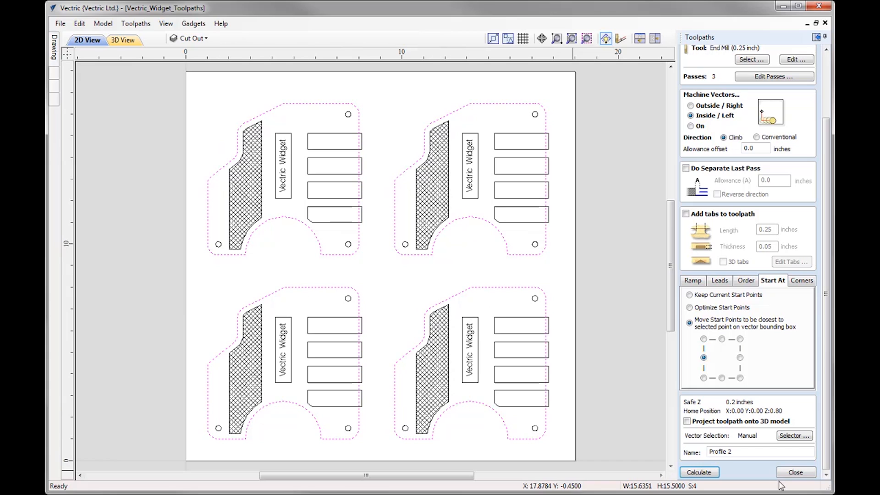
{"action": "left_click", "coordinate": [699, 473]}
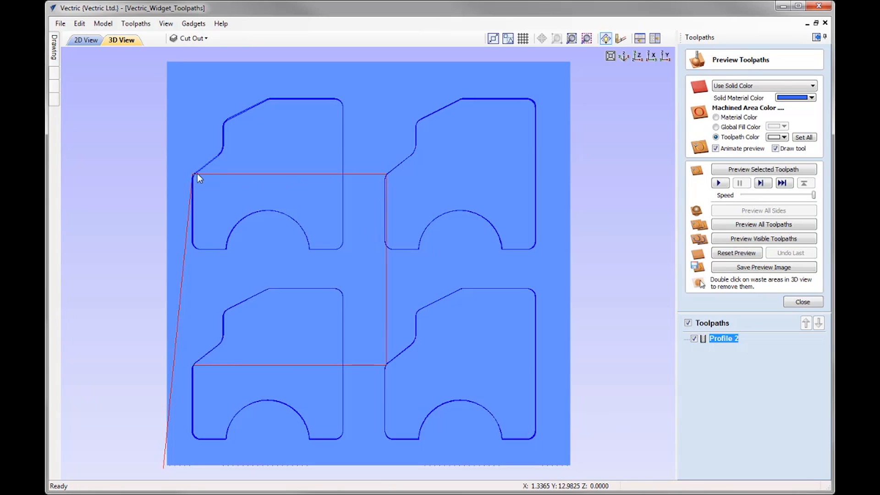
- Reopen Profile 2 and recalculate it with start points closest to the bounding box's top-middle point, and again with its top-right corner
{"action": "double_click", "coordinate": [724, 339]}
{"action": "left_click_drag", "start_coordinate": [827, 326], "coordinate": [829, 465]}
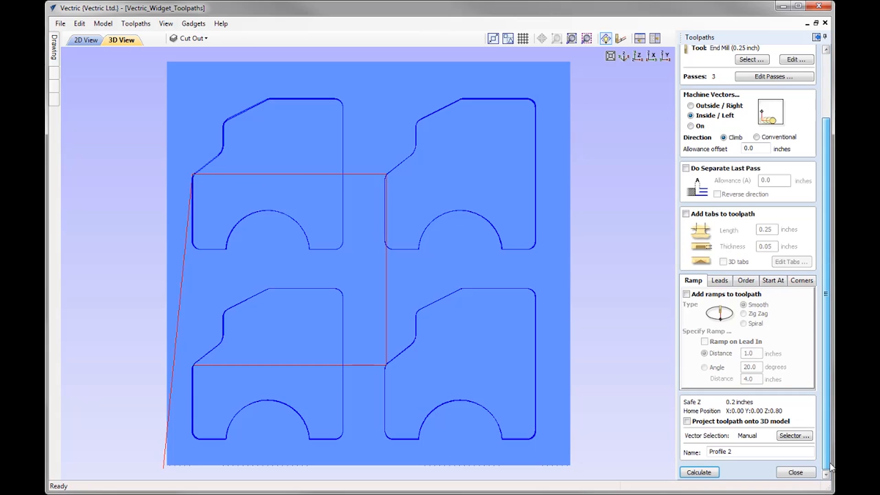
{"action": "left_click", "coordinate": [781, 281]}
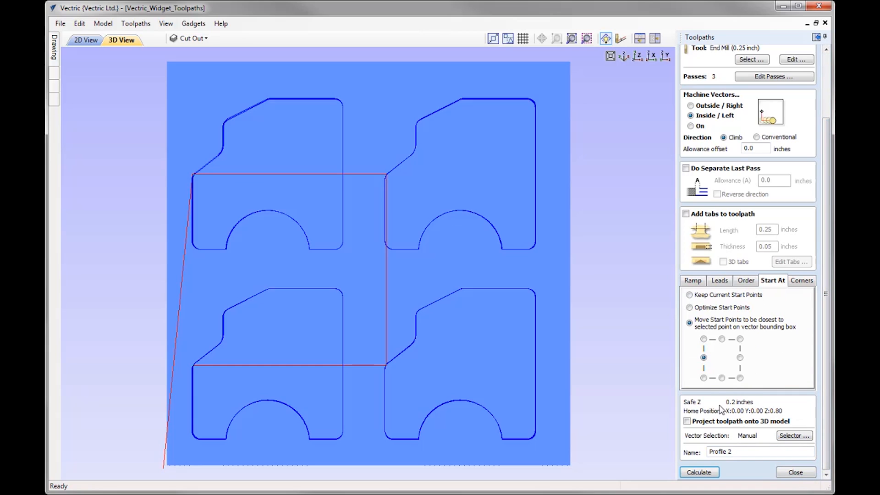
{"action": "left_click", "coordinate": [722, 340]}
{"action": "left_click", "coordinate": [703, 473]}
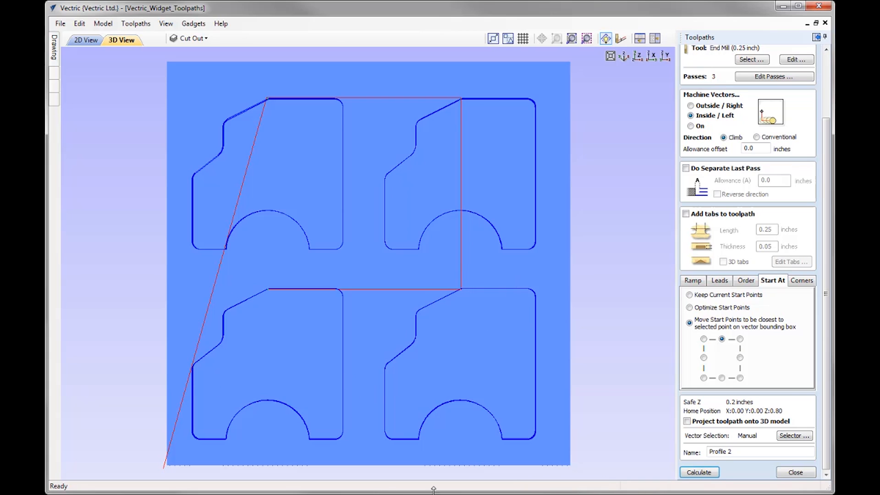
{"action": "left_click", "coordinate": [740, 339]}
{"action": "left_click", "coordinate": [699, 472]}
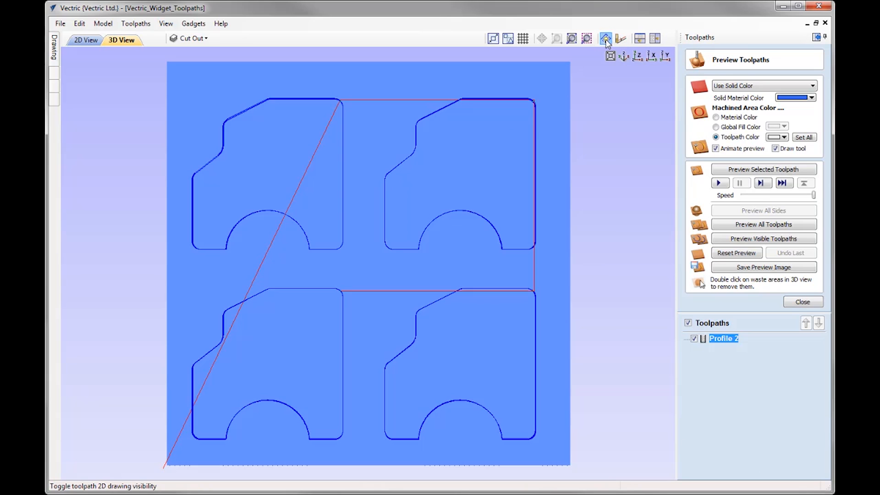
- Examine Profile 2's start points and cut direction in the 2D view, switching the toolpath drawing off and on and changing its display style
{"action": "left_click", "coordinate": [85, 40]}
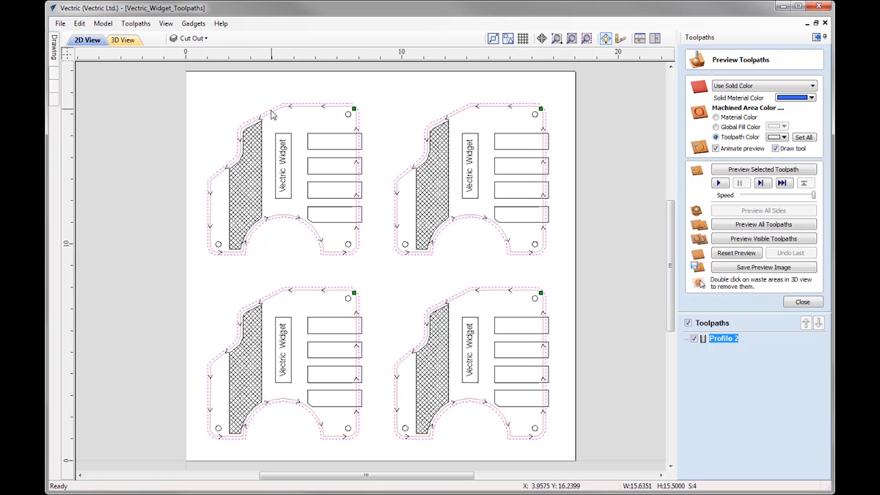
{"action": "left_click", "coordinate": [605, 39]}
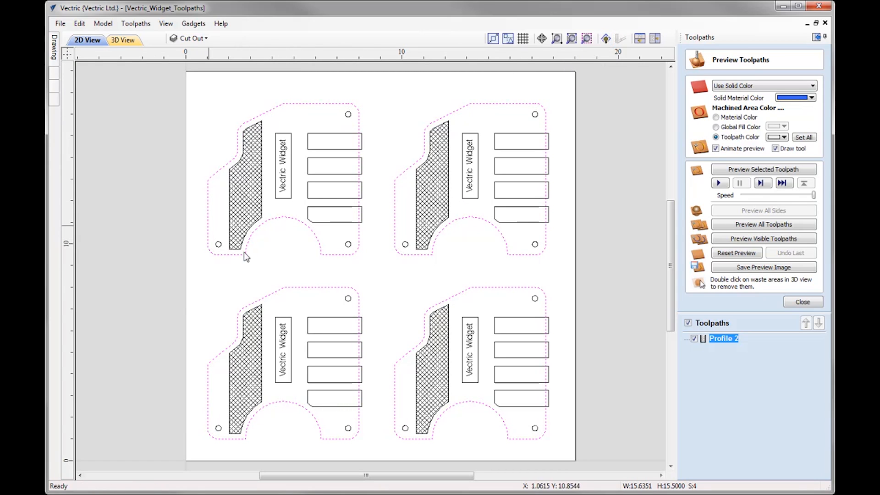
{"action": "left_click", "coordinate": [605, 39]}
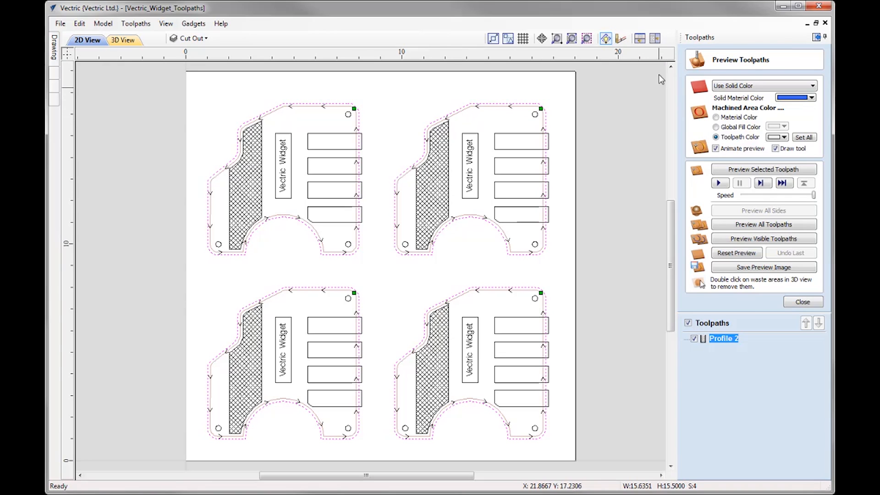
{"action": "left_click", "coordinate": [621, 39]}
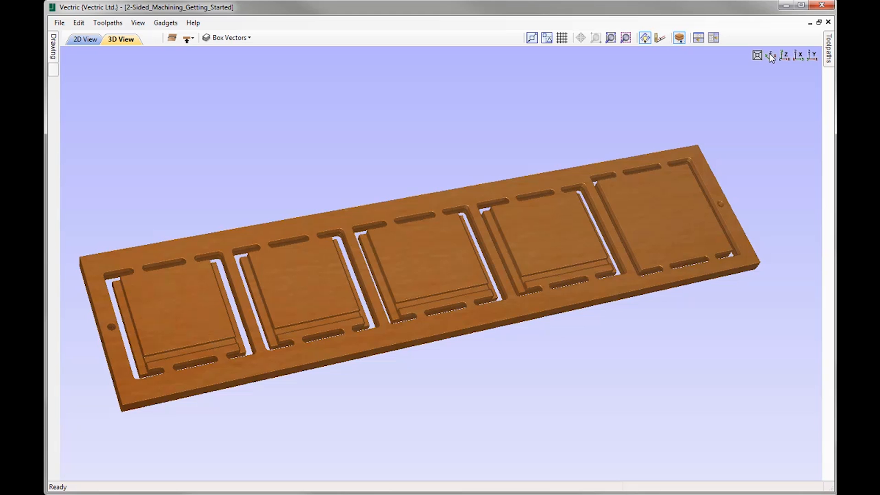
- Examine both faces of the two-sided coaster panel by repeatedly flipping the isometric 3D view between its top and bottom sides
{"action": "left_click", "coordinate": [770, 56]}
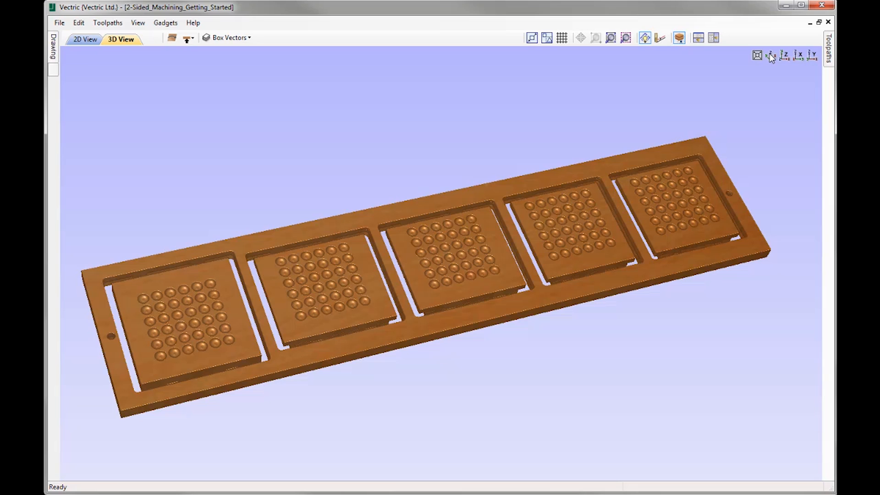
{"action": "left_click", "coordinate": [771, 55]}
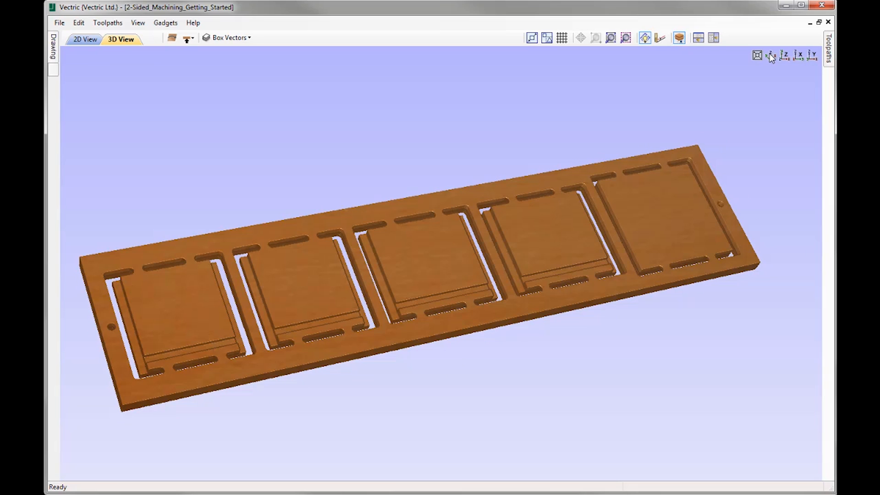
{"action": "left_click", "coordinate": [770, 55]}
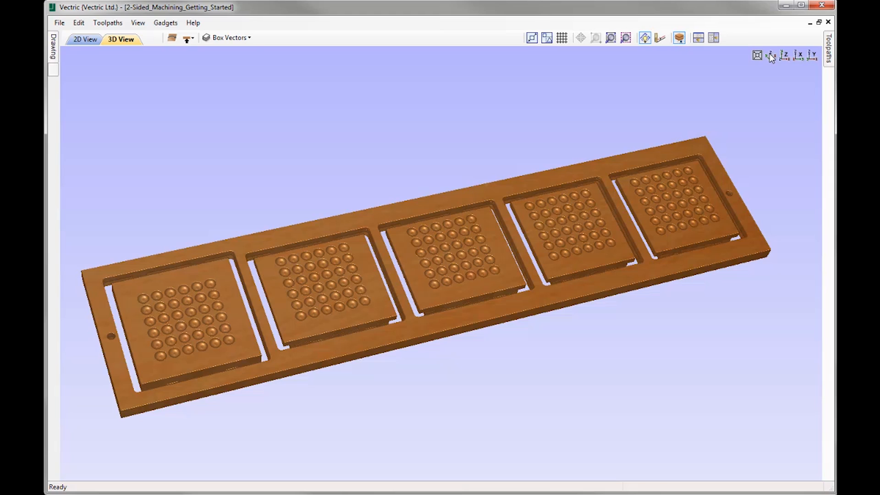
{"action": "left_click", "coordinate": [771, 55]}
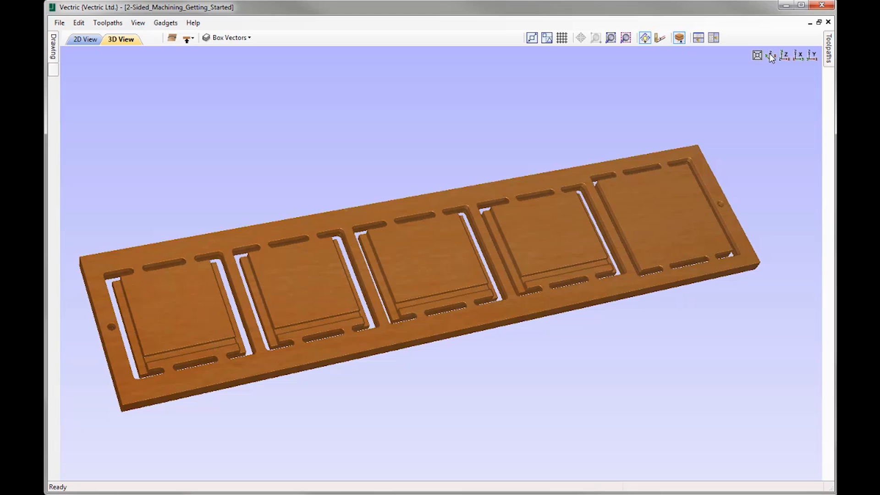
{"action": "left_click", "coordinate": [771, 55]}
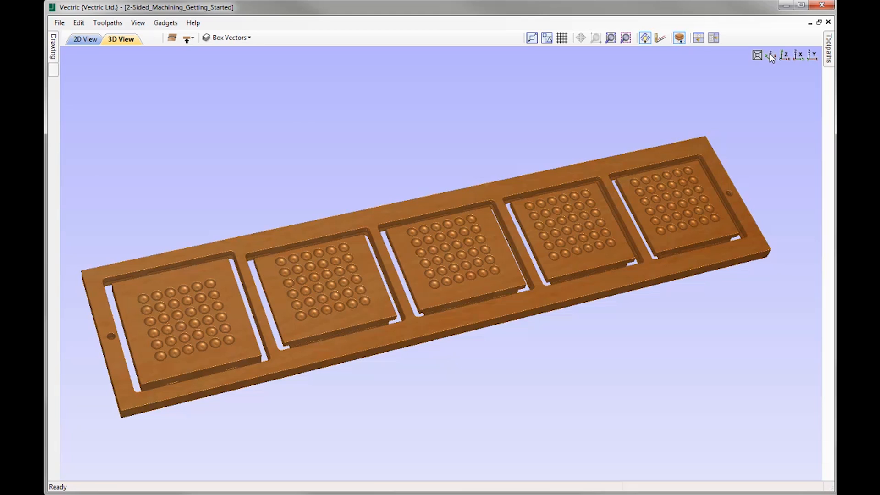
{"action": "left_click", "coordinate": [771, 55]}
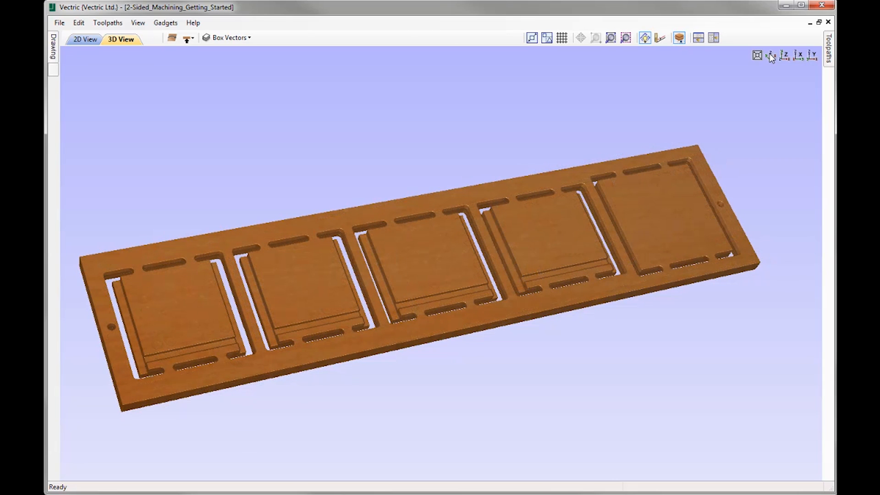
- Open the existing project file Cool_Cubes_Edit.crv from the 2-Sided_Machining_Getting_Started_FILES folder
{"action": "left_click", "coordinate": [770, 56]}
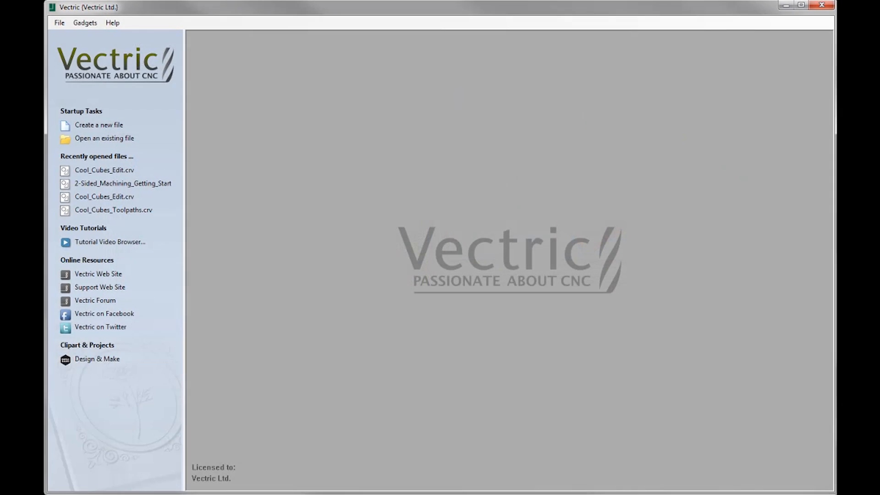
{"action": "left_click", "coordinate": [123, 143]}
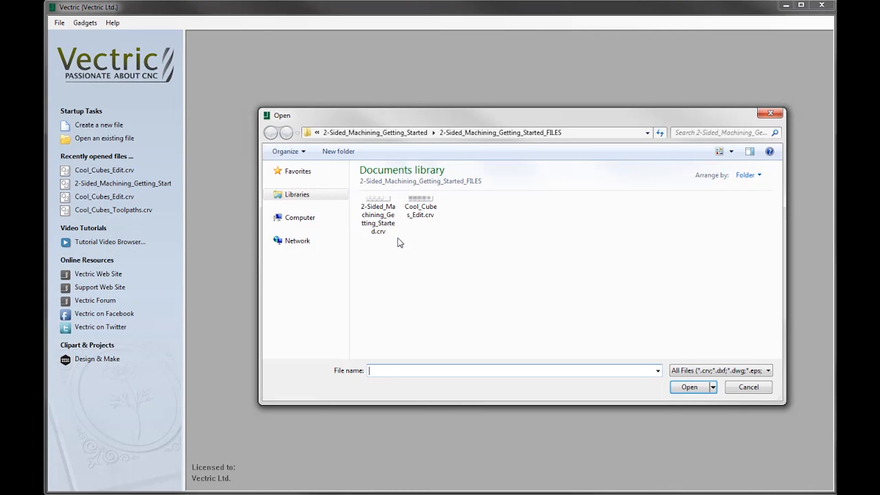
{"action": "left_click", "coordinate": [432, 214]}
{"action": "left_click", "coordinate": [688, 388]}
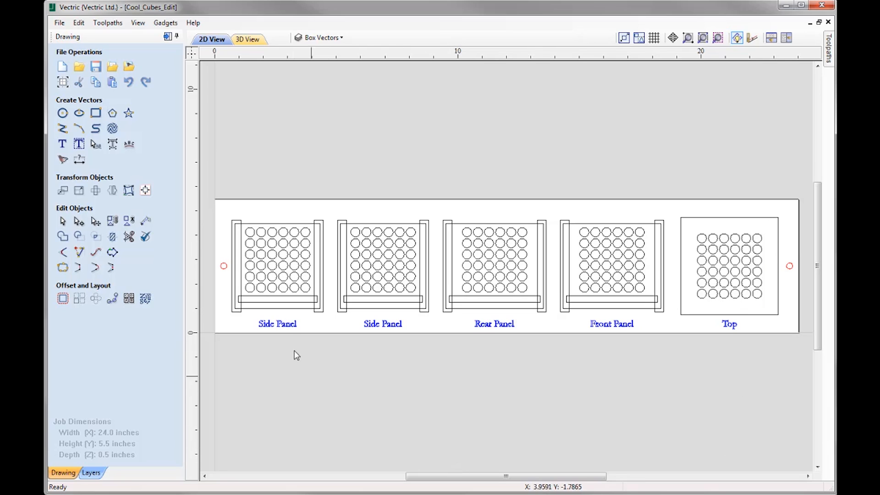
- Change the job type to double sided in the job setup, with Z zero taken off the same side
{"action": "left_click", "coordinate": [225, 267]}
{"action": "left_click", "coordinate": [791, 268]}
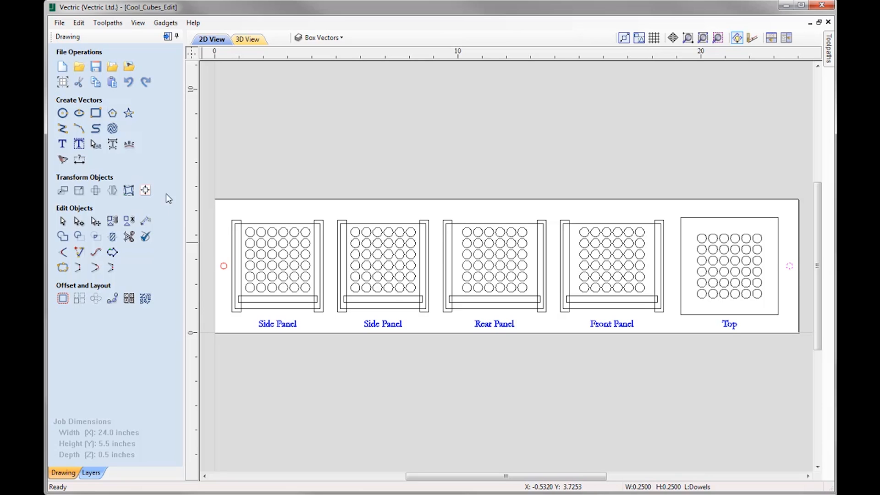
{"action": "left_click", "coordinate": [63, 82]}
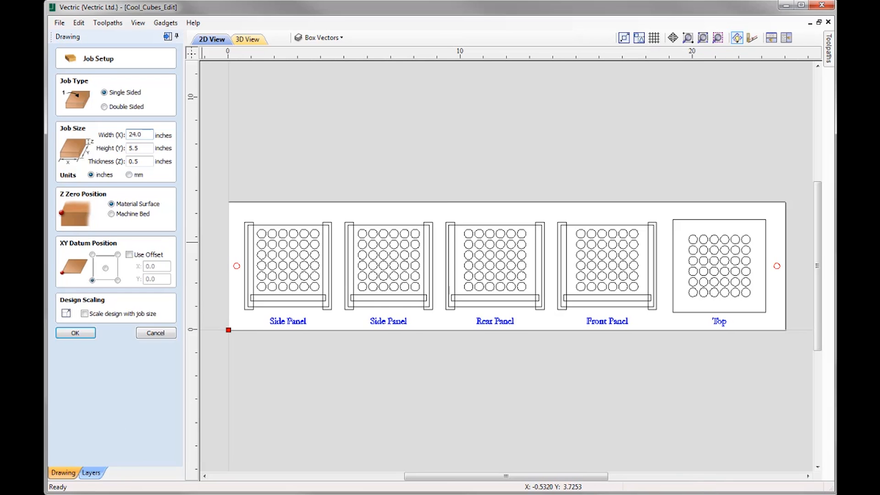
{"action": "left_click", "coordinate": [105, 106]}
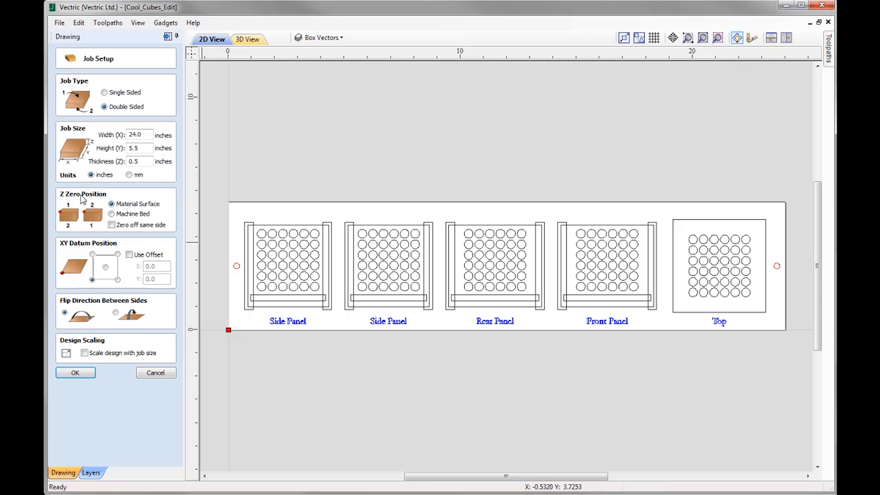
{"action": "left_click", "coordinate": [112, 224]}
{"action": "left_click", "coordinate": [76, 373]}
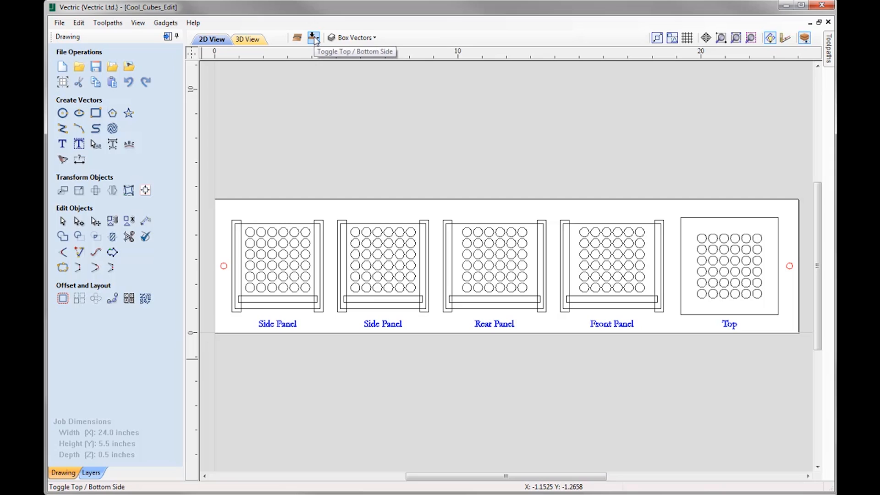
- View the job's bottom side, hiding and showing the faded vectors from the opposite side
{"action": "left_click", "coordinate": [314, 39]}
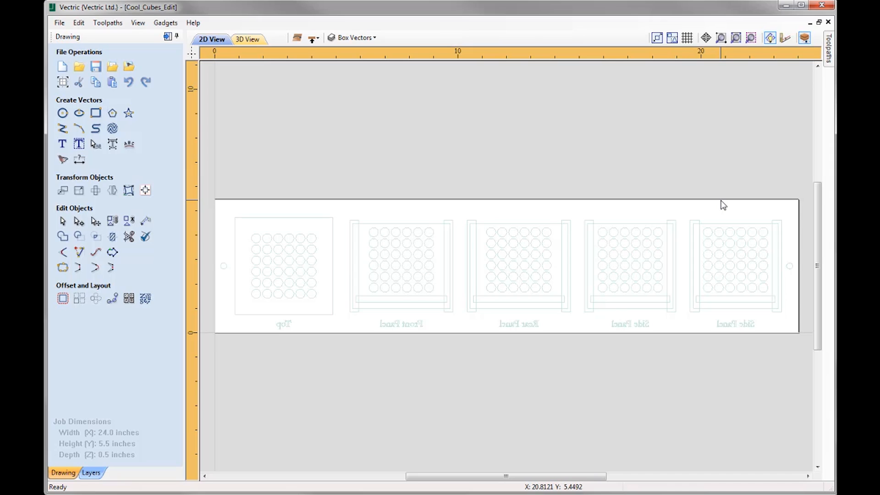
{"action": "left_click", "coordinate": [805, 38]}
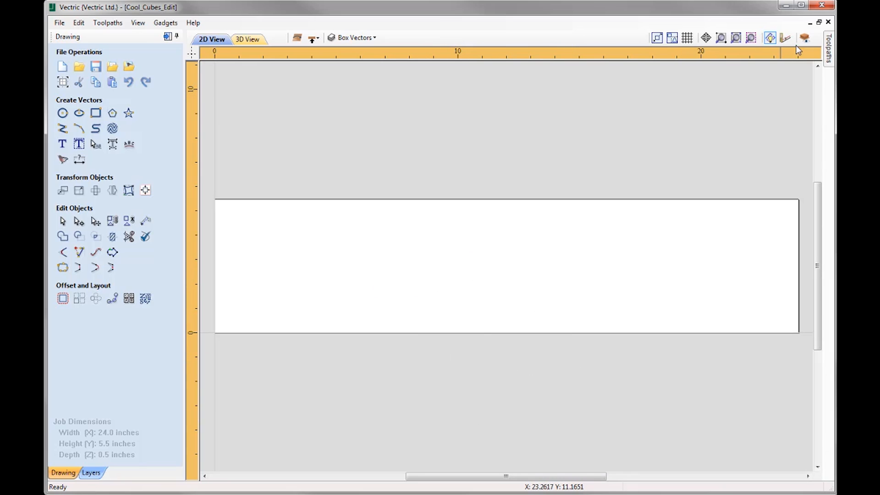
{"action": "left_click", "coordinate": [805, 37]}
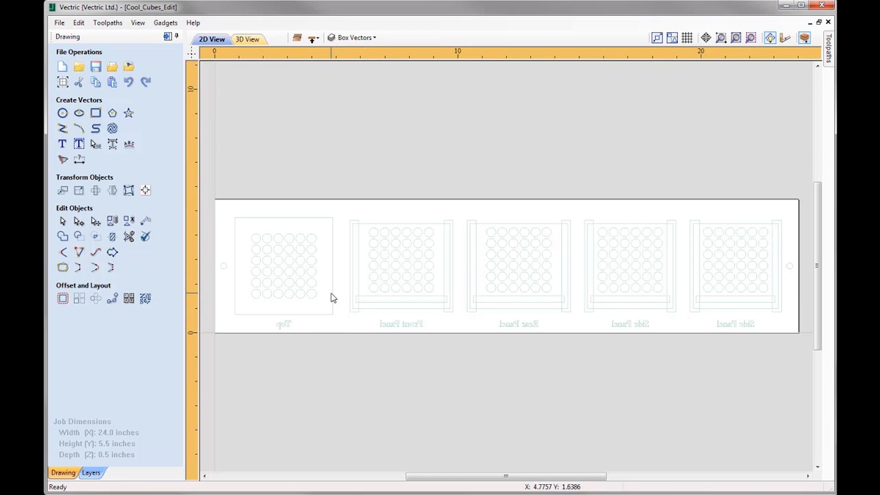
- Trace two rectangles on the bottom side: 4 by 4 inches over the Top outline and 0.38 by 3.76 inches along the Rear Panel's edge
{"action": "left_click", "coordinate": [97, 114]}
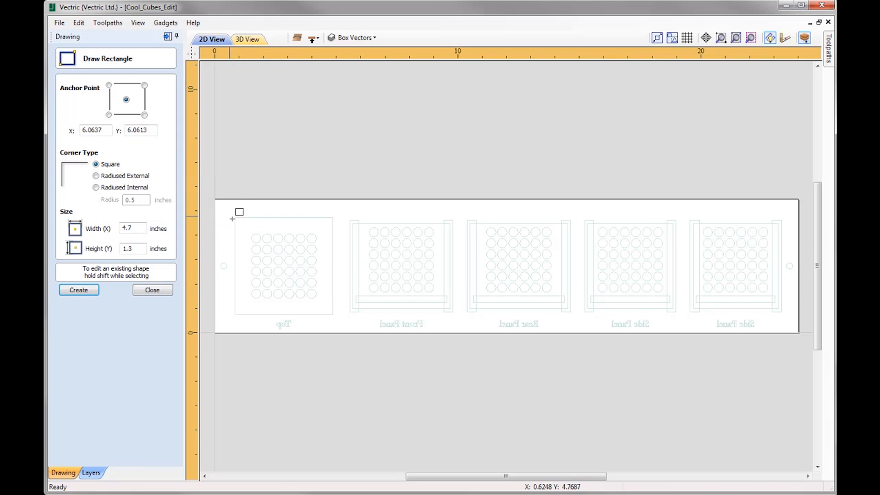
{"action": "left_click_drag", "start_coordinate": [236, 218], "coordinate": [332, 315]}
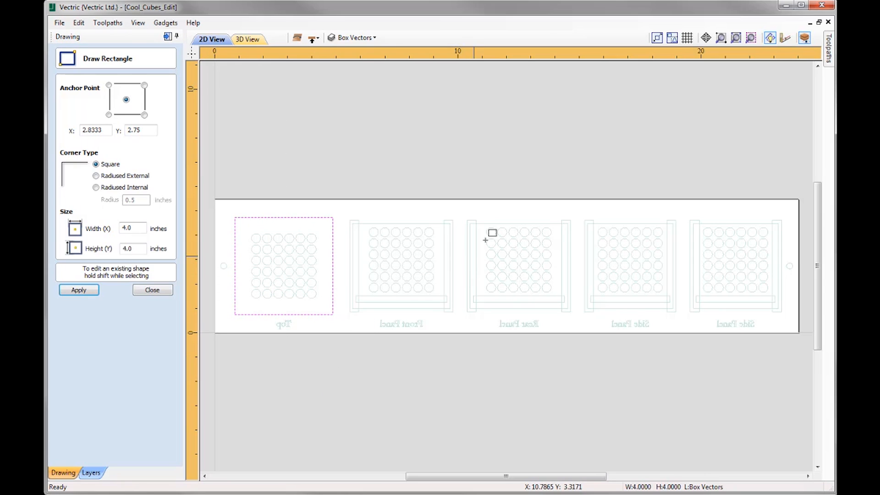
{"action": "left_click_drag", "start_coordinate": [467, 222], "coordinate": [476, 312]}
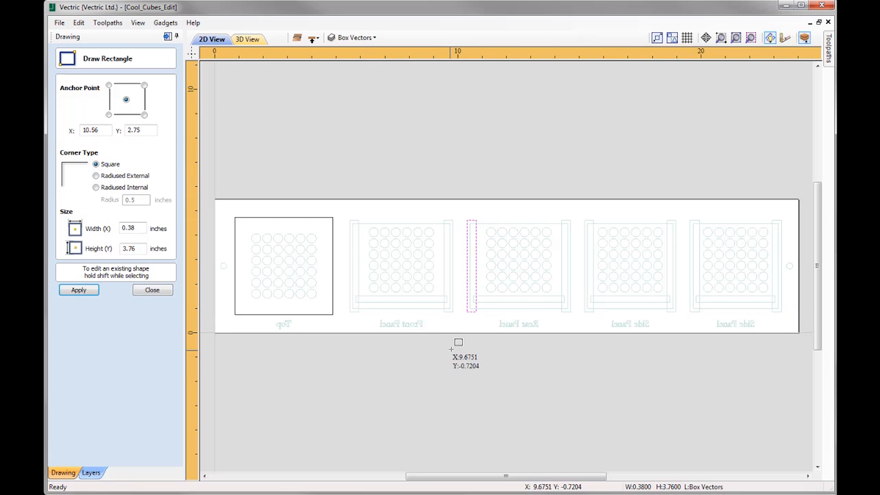
{"action": "key", "text": "Escape"}
{"action": "left_click", "coordinate": [530, 310]}
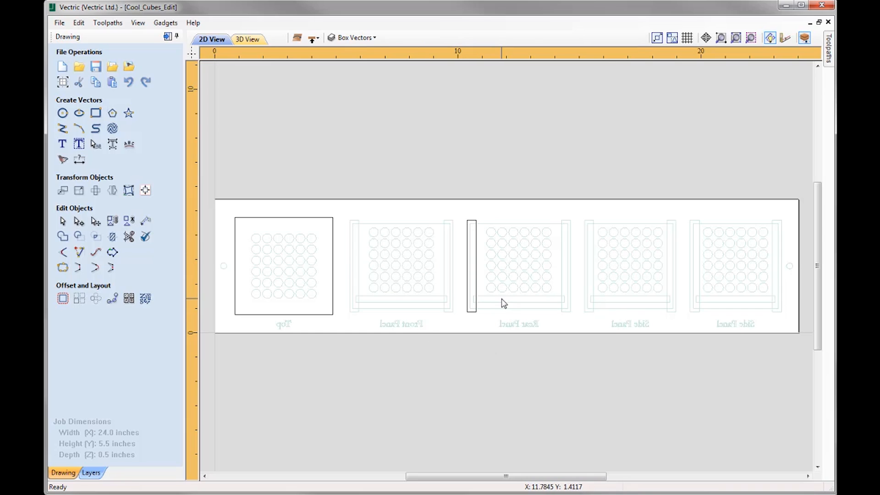
- Delete the two traced rectangles from the bottom side
{"action": "left_click", "coordinate": [476, 236]}
{"action": "left_click", "coordinate": [333, 253], "text": "shift"}
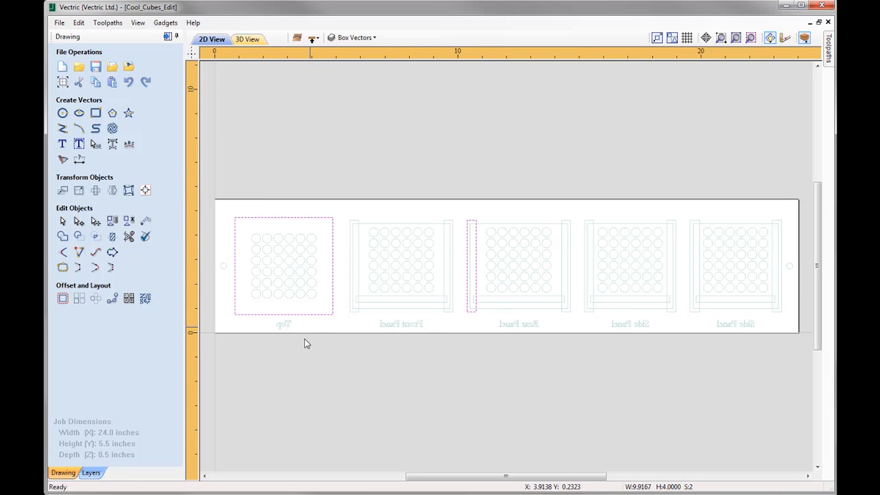
{"action": "left_click", "coordinate": [210, 371]}
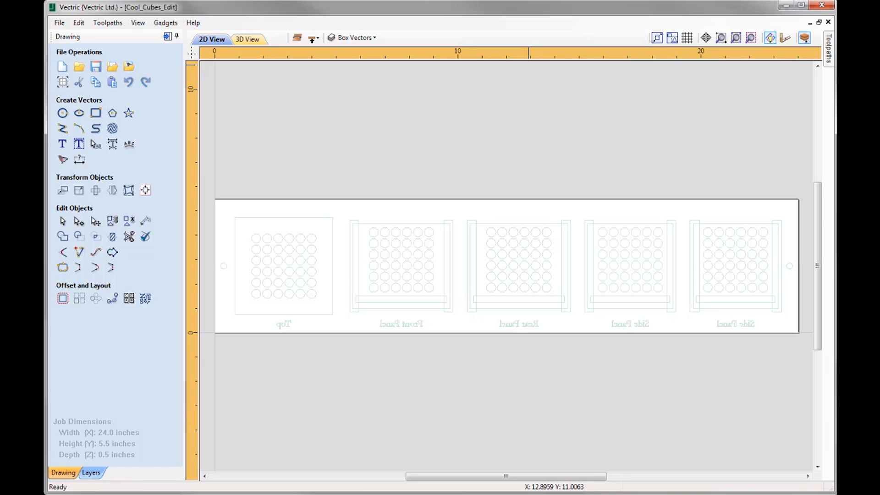
- Move the outlines and circle patterns of all five panels from the top side to the other side
{"action": "left_click", "coordinate": [311, 38]}
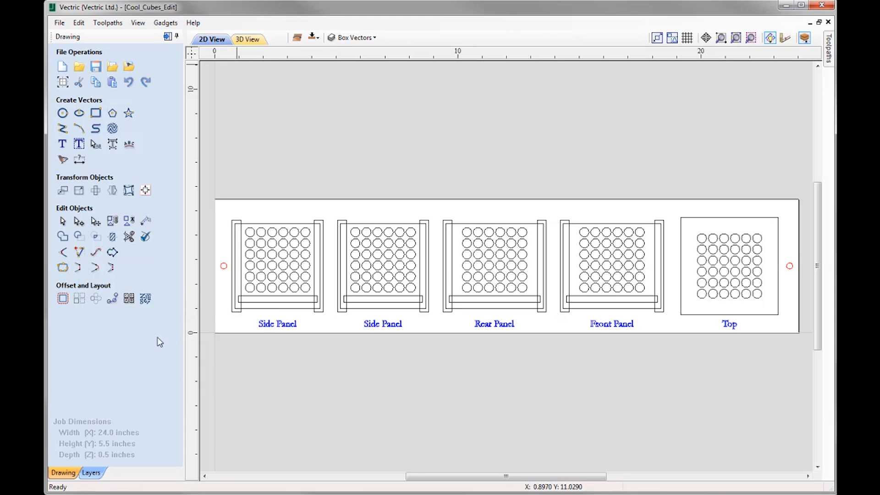
{"action": "left_click_drag", "start_coordinate": [312, 294], "coordinate": [246, 219]}
{"action": "left_click_drag", "start_coordinate": [356, 214], "coordinate": [419, 259], "text": "shift"}
{"action": "left_click_drag", "start_coordinate": [502, 276], "coordinate": [466, 219], "text": "shift"}
{"action": "left_click_drag", "start_coordinate": [651, 296], "coordinate": [580, 221], "text": "shift"}
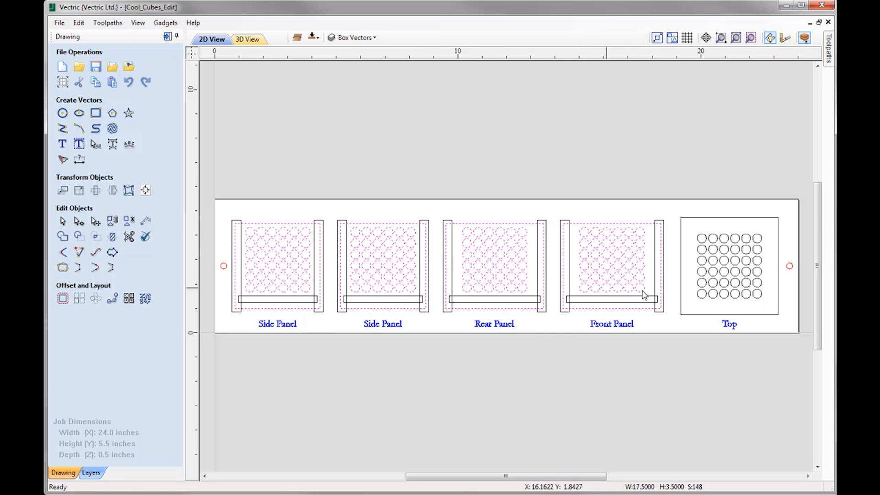
{"action": "left_click_drag", "start_coordinate": [772, 311], "coordinate": [690, 220], "text": "shift"}
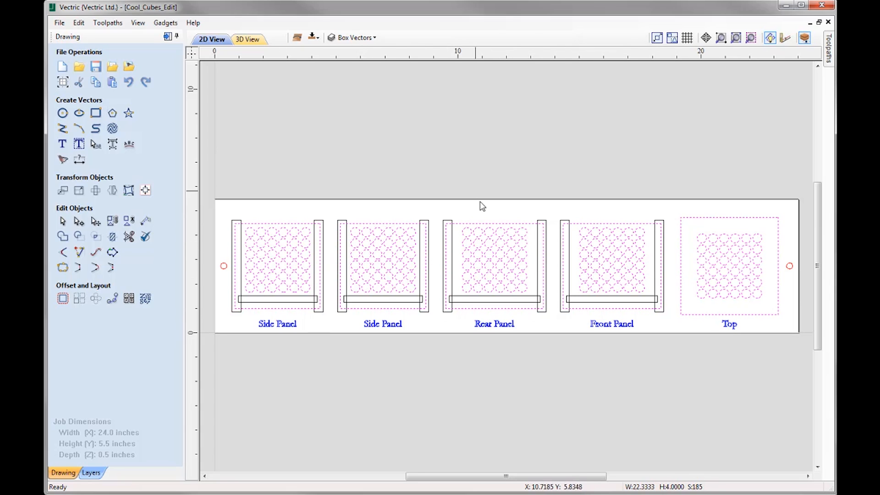
{"action": "right_click", "coordinate": [397, 226]}
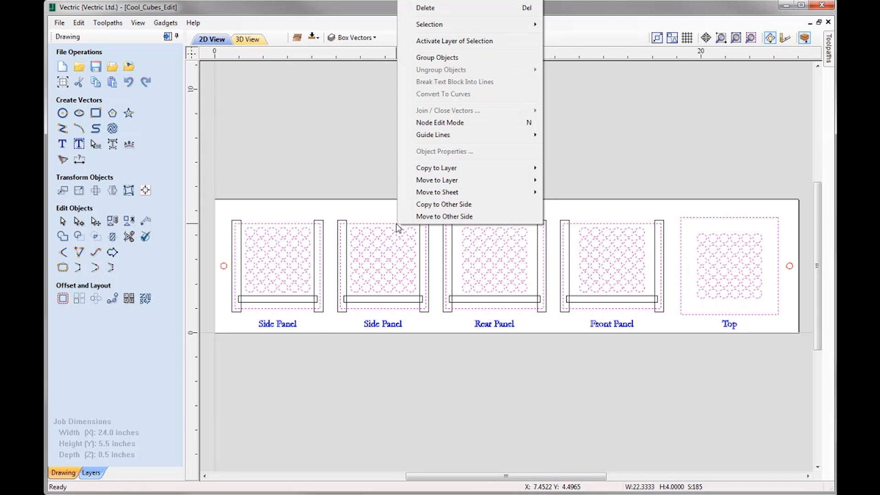
{"action": "left_click", "coordinate": [450, 217]}
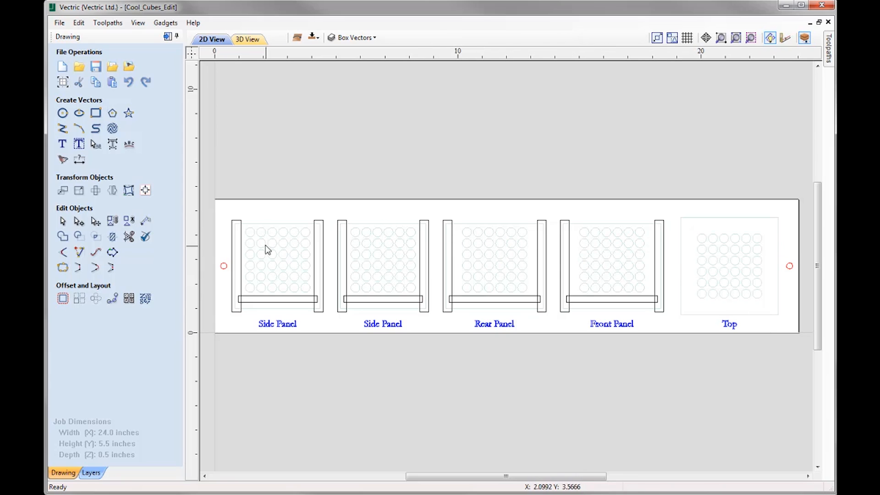
- Compare both sides, then check the top side's remaining vectors by selecting the panel groove rectangles and the two dowel circles
{"action": "left_click", "coordinate": [315, 38]}
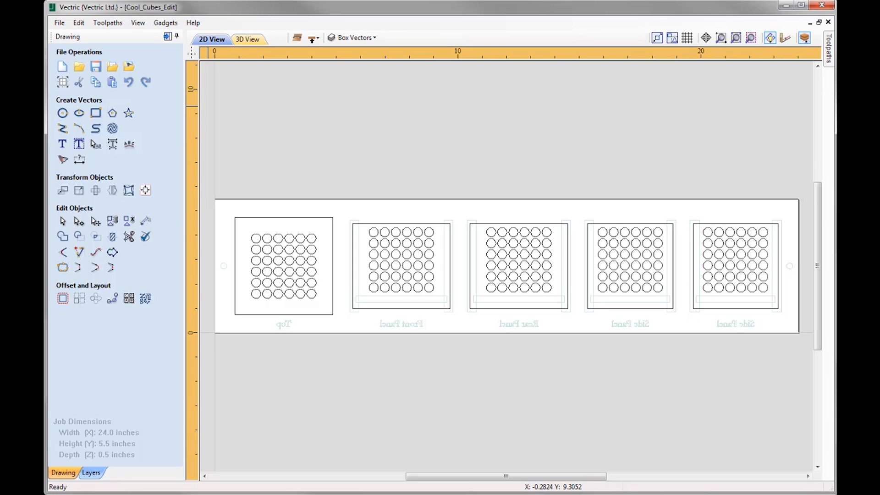
{"action": "left_click", "coordinate": [312, 39]}
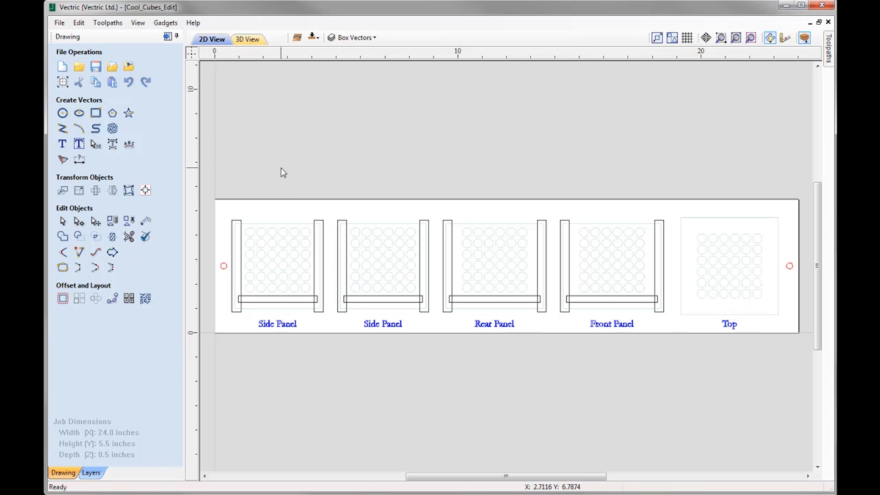
{"action": "left_click_drag", "start_coordinate": [681, 312], "coordinate": [232, 273]}
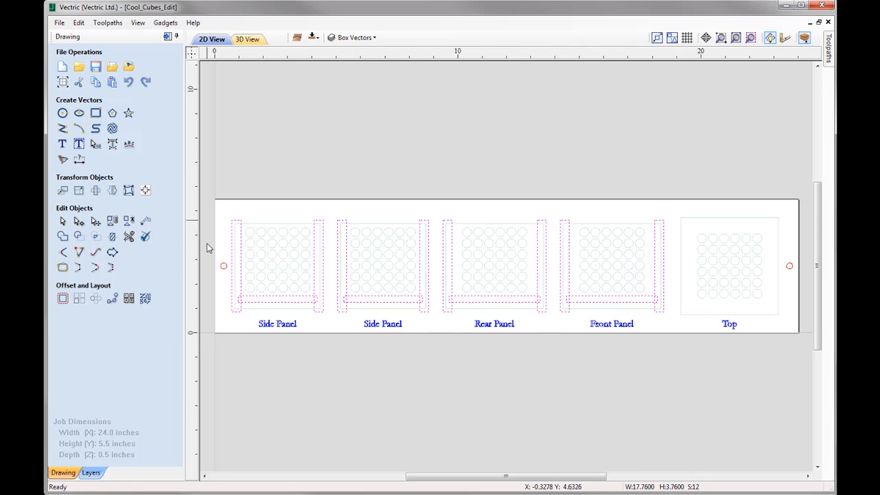
{"action": "left_click", "coordinate": [224, 268]}
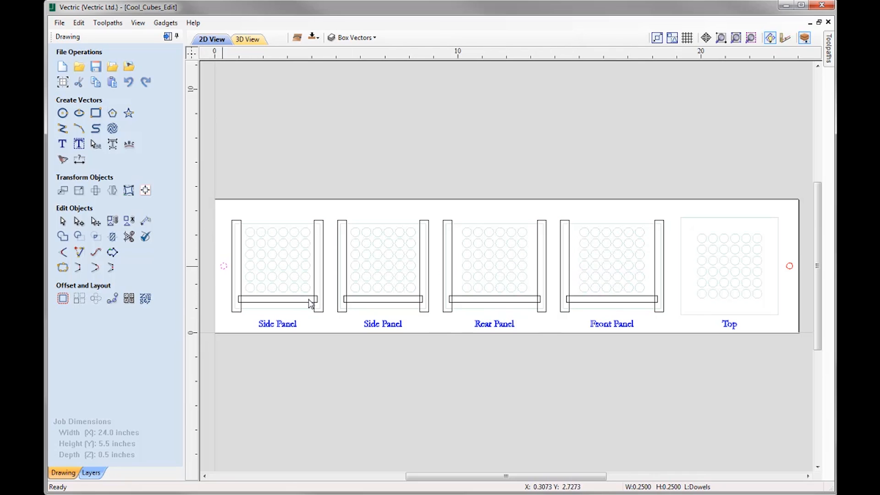
{"action": "left_click", "coordinate": [791, 268], "text": "shift"}
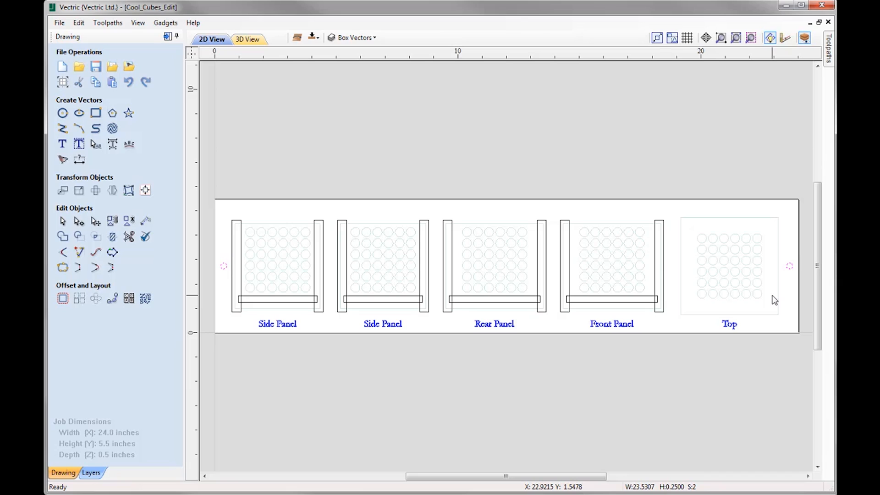
{"action": "left_click", "coordinate": [766, 255]}
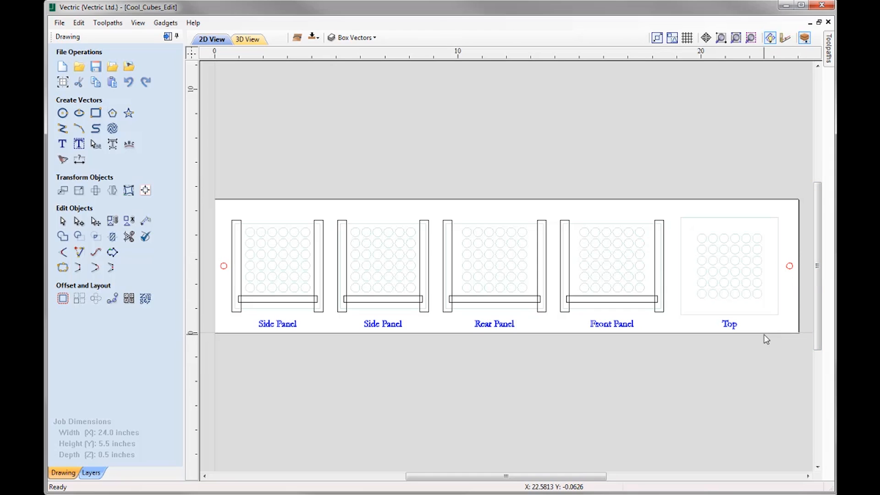
- Check the bottom side's vectors by selecting circle patterns and panel outlines, and return to the top side
{"action": "left_click", "coordinate": [313, 38]}
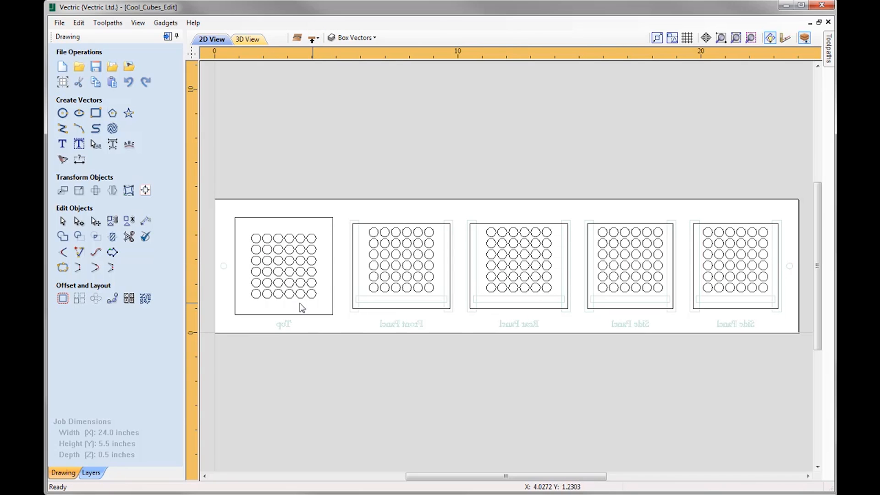
{"action": "left_click_drag", "start_coordinate": [321, 311], "coordinate": [250, 237]}
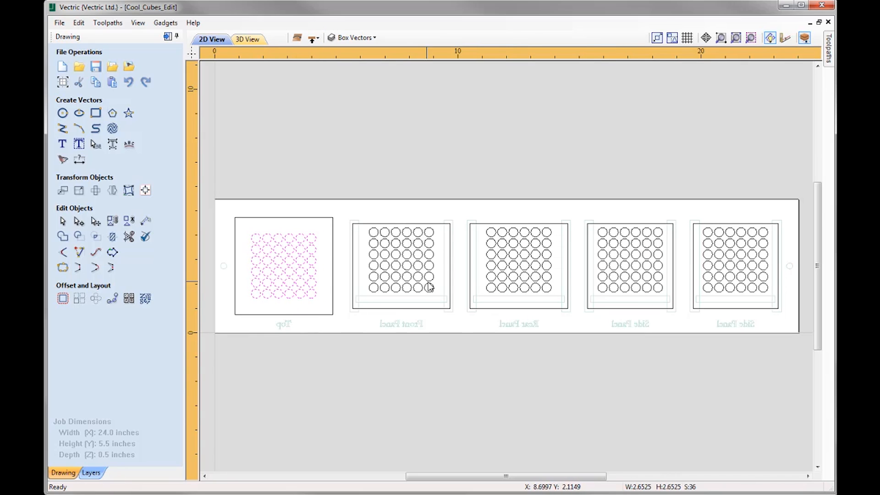
{"action": "left_click_drag", "start_coordinate": [386, 249], "coordinate": [365, 224]}
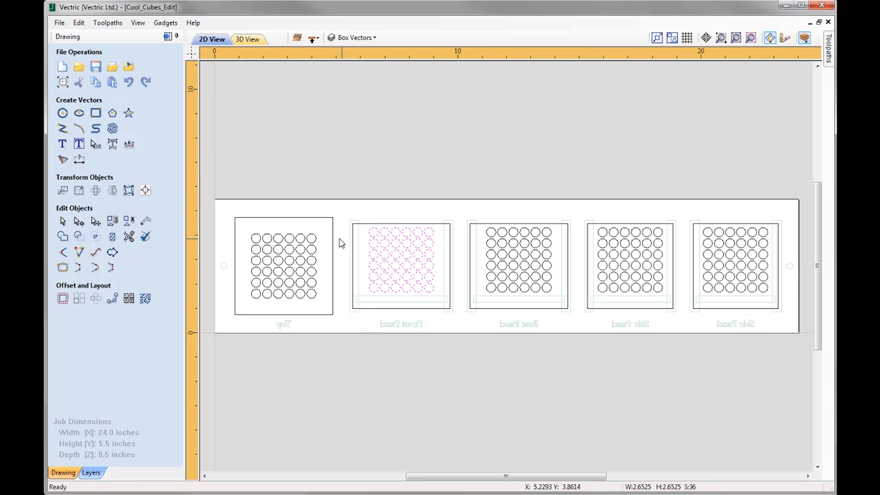
{"action": "left_click", "coordinate": [352, 230]}
{"action": "left_click", "coordinate": [491, 225]}
{"action": "left_click", "coordinate": [598, 225]}
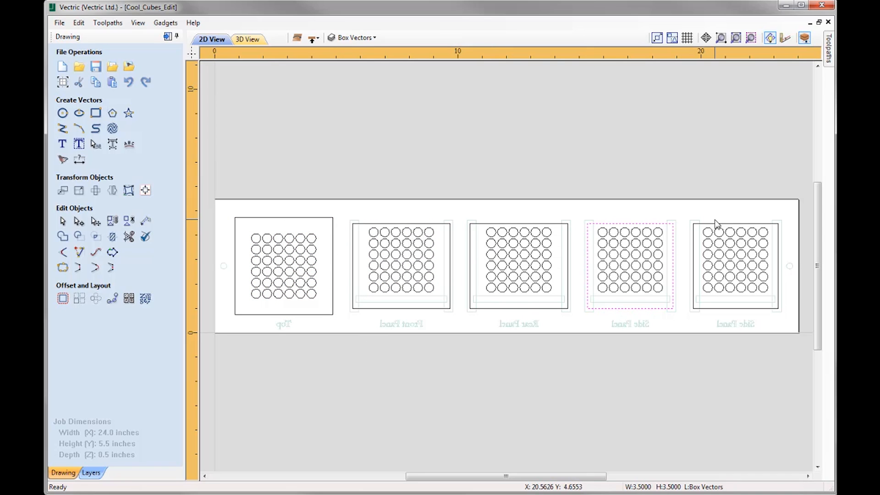
{"action": "left_click", "coordinate": [716, 224]}
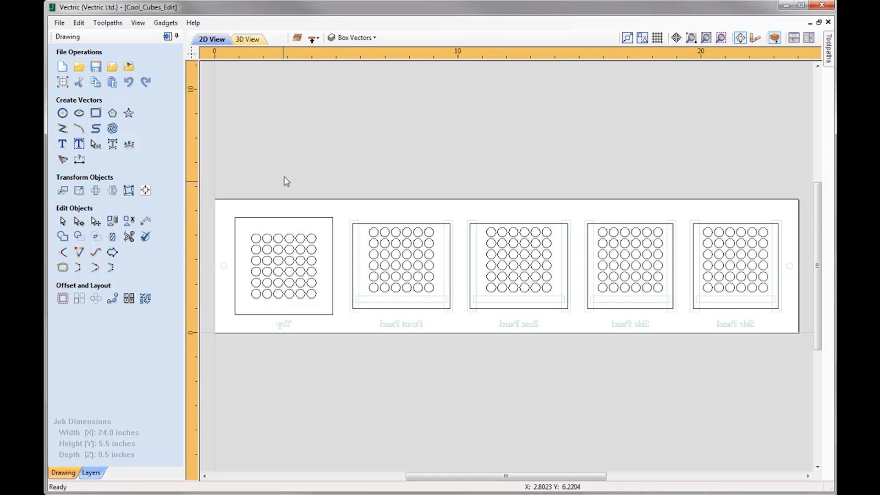
{"action": "left_click", "coordinate": [313, 39]}
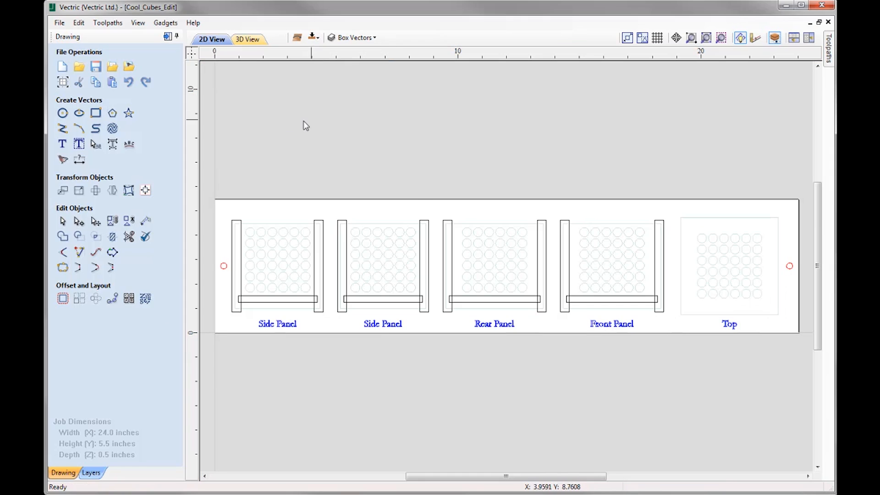
- Bring up the toolpath operations, review the top side's material setup and accept it as it is
{"action": "left_click", "coordinate": [168, 36]}
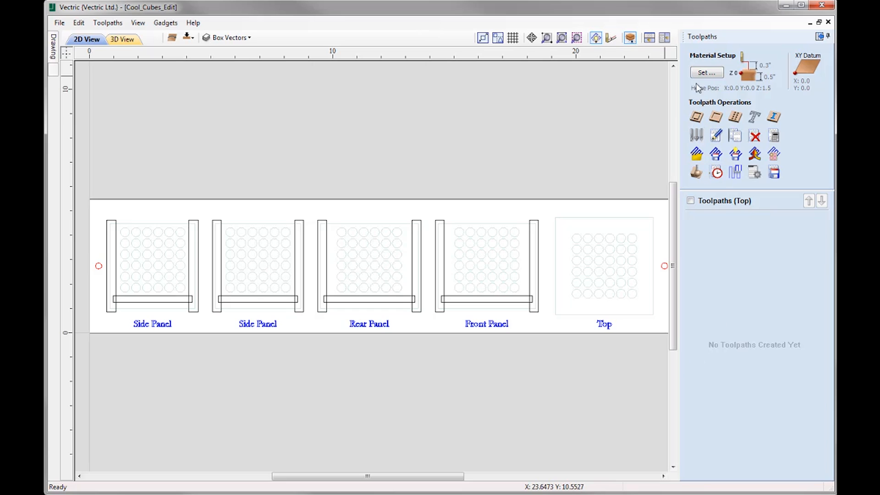
{"action": "left_click", "coordinate": [707, 73]}
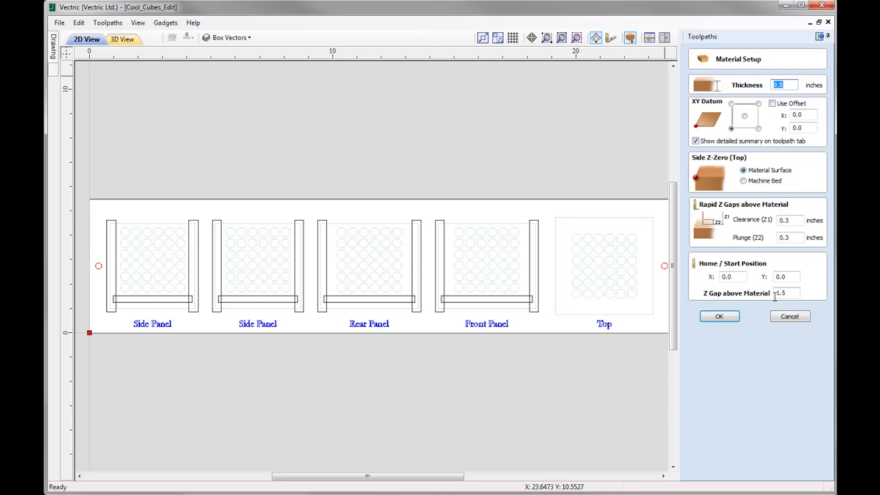
{"action": "left_click", "coordinate": [719, 317]}
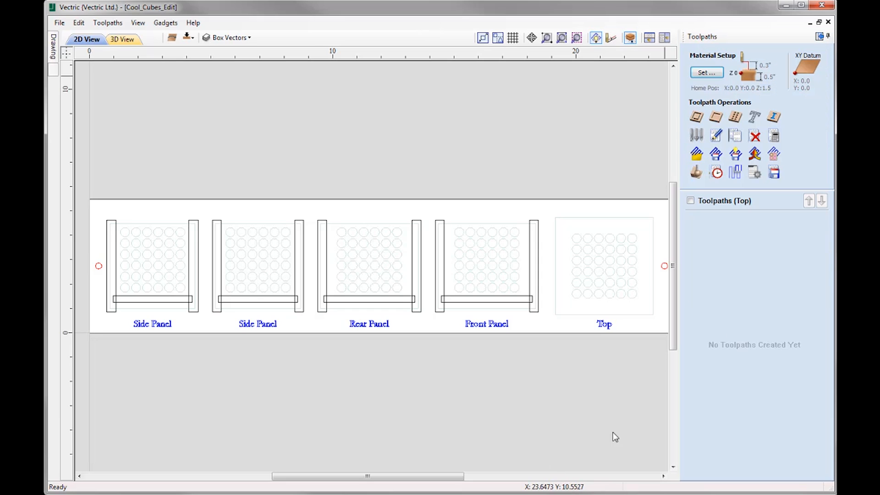
- Set up a pocket toolpath for the four panels' horizontal groove rectangles with a 0.125 inch cut depth and the End Mill (0.25 inch)
{"action": "left_click", "coordinate": [145, 301]}
{"action": "left_click", "coordinate": [274, 301], "text": "shift"}
{"action": "left_click", "coordinate": [374, 301], "text": "shift"}
{"action": "left_click", "coordinate": [479, 303], "text": "shift"}
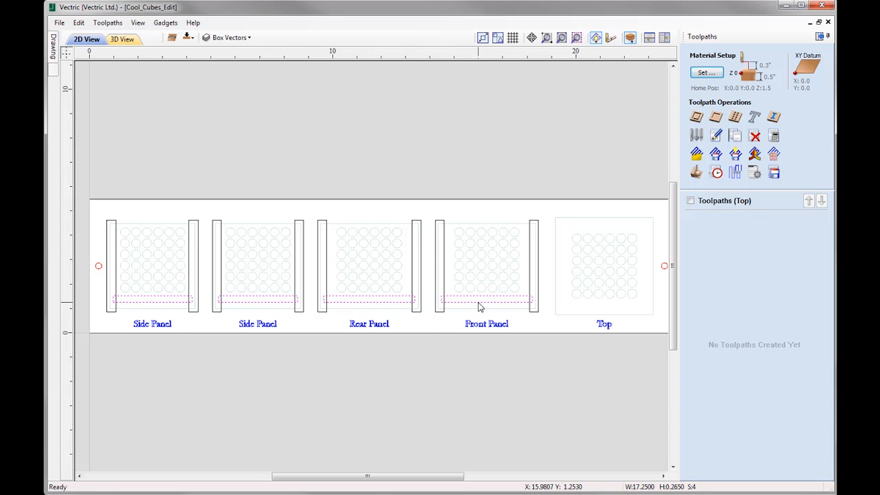
{"action": "left_click", "coordinate": [717, 118]}
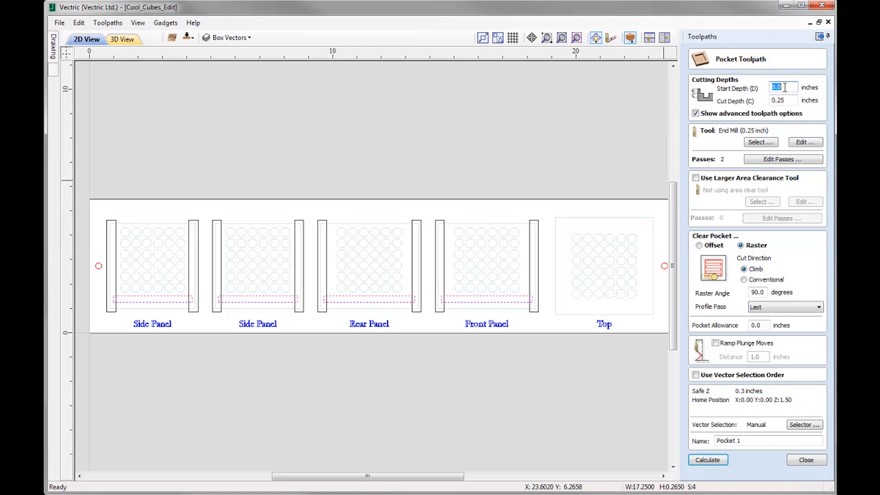
{"action": "left_click", "coordinate": [786, 100]}
{"action": "left_click", "coordinate": [762, 143]}
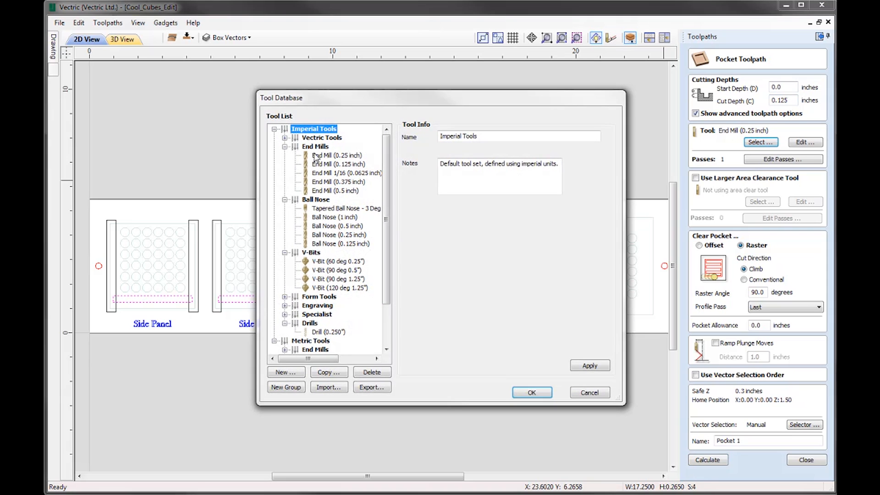
{"action": "left_click", "coordinate": [332, 156]}
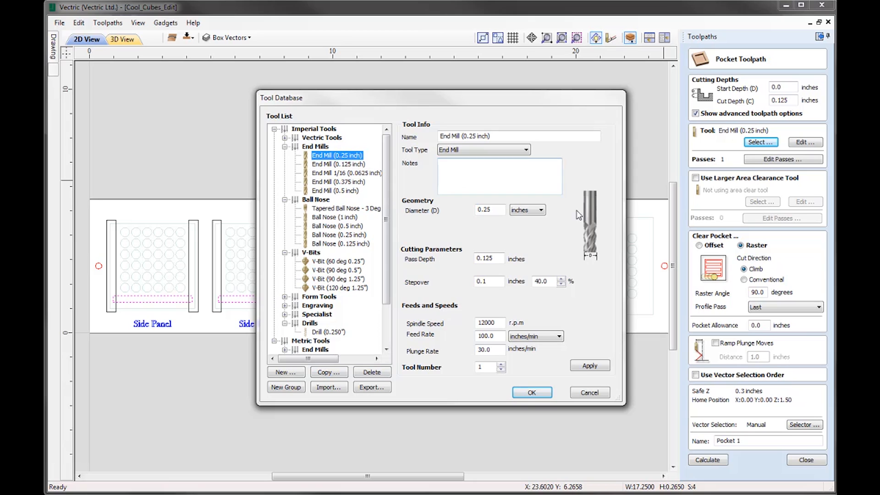
{"action": "left_click", "coordinate": [532, 399]}
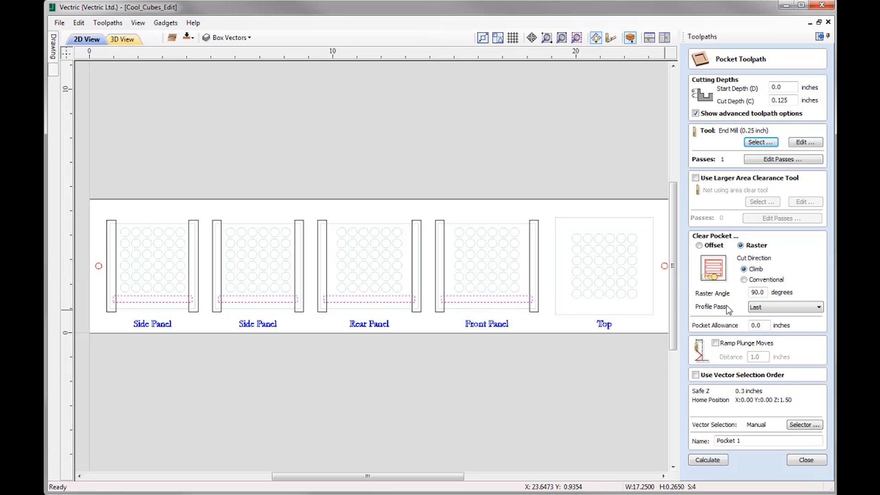
- Set the raster angle to 0 degrees for the horizontal grooves and calculate the toolpath as Pocket 1
{"action": "double_click", "coordinate": [767, 293]}
{"action": "type", "text": "0"}
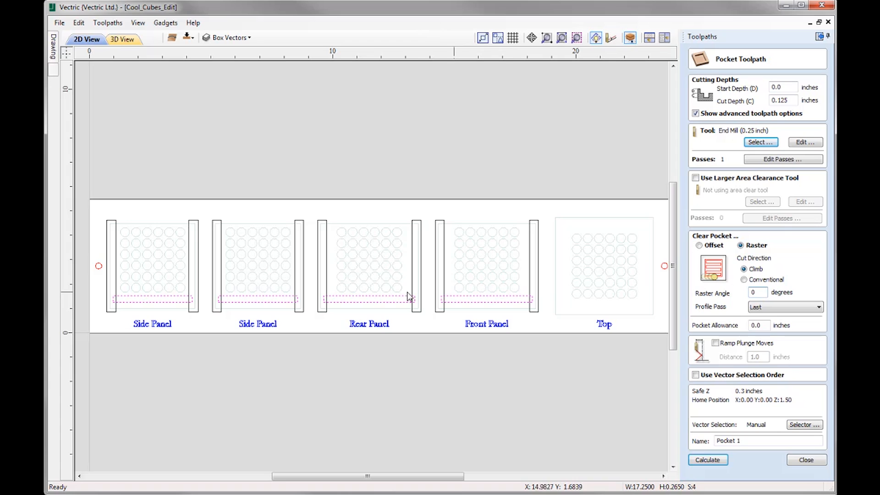
{"action": "left_click", "coordinate": [362, 296]}
{"action": "left_click", "coordinate": [469, 299], "text": "shift"}
{"action": "left_click", "coordinate": [391, 299], "text": "shift"}
{"action": "left_click", "coordinate": [275, 299], "text": "shift"}
{"action": "left_click", "coordinate": [175, 300], "text": "shift"}
{"action": "left_click", "coordinate": [758, 439]}
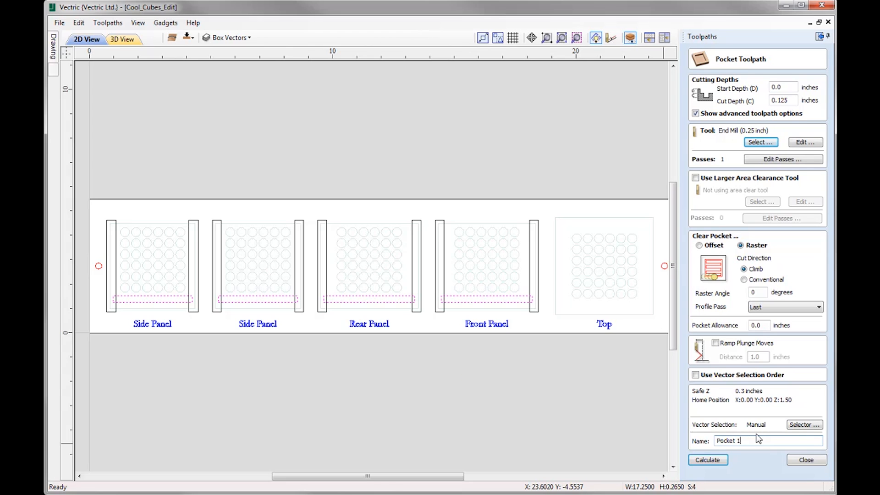
{"action": "left_click", "coordinate": [708, 459]}
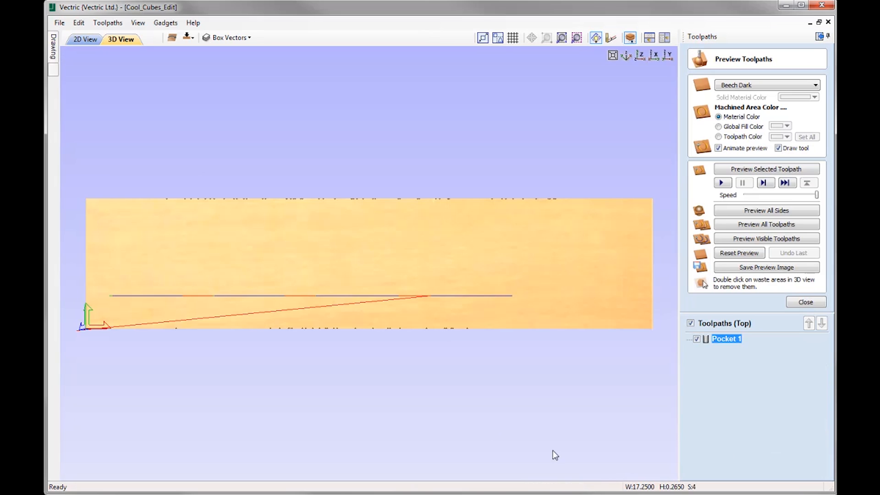
- Preview the horizontal groove pocket in 3D, inspect the cuts at an angle, and close the preview
{"action": "left_click", "coordinate": [761, 170]}
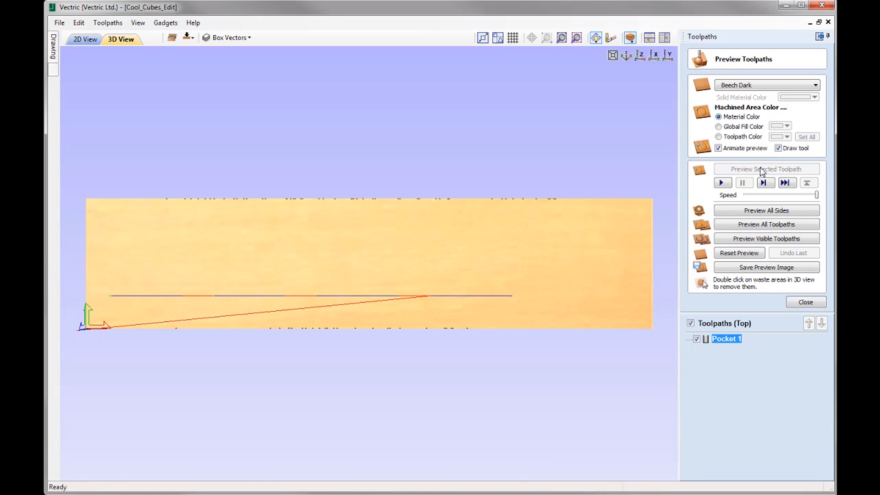
{"action": "left_click_drag", "start_coordinate": [363, 310], "coordinate": [306, 314]}
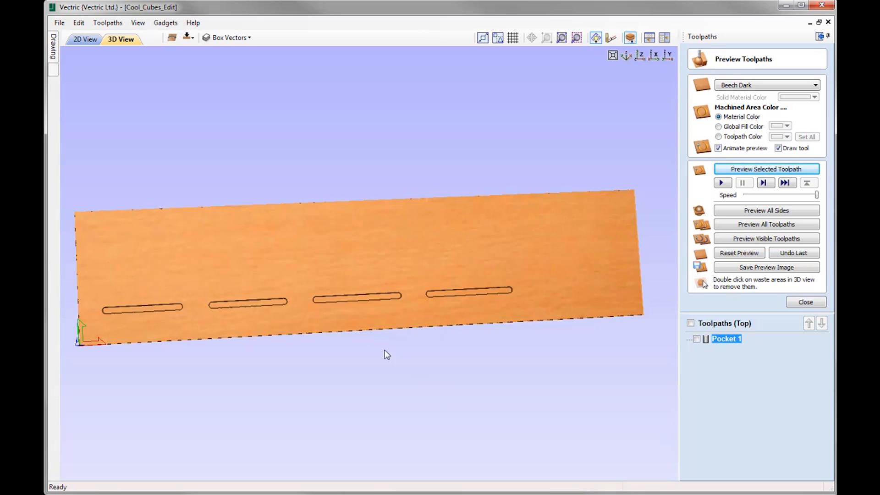
{"action": "left_click", "coordinate": [640, 56]}
{"action": "left_click", "coordinate": [805, 302]}
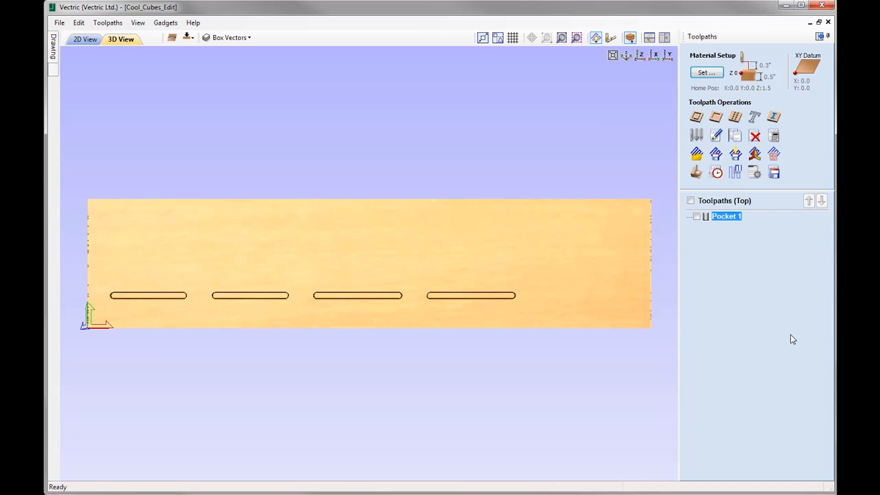
- Calculate a pocket toolpath for the eight vertical groove rectangles with a 0.25 inch cut depth, the 0.25 inch end mill and a 90-degree raster angle
{"action": "left_click", "coordinate": [80, 38]}
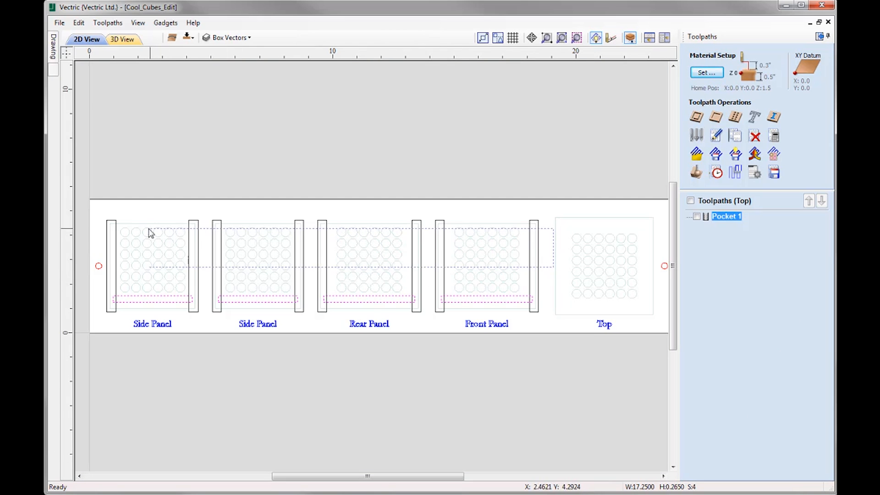
{"action": "left_click_drag", "start_coordinate": [105, 227], "coordinate": [106, 229]}
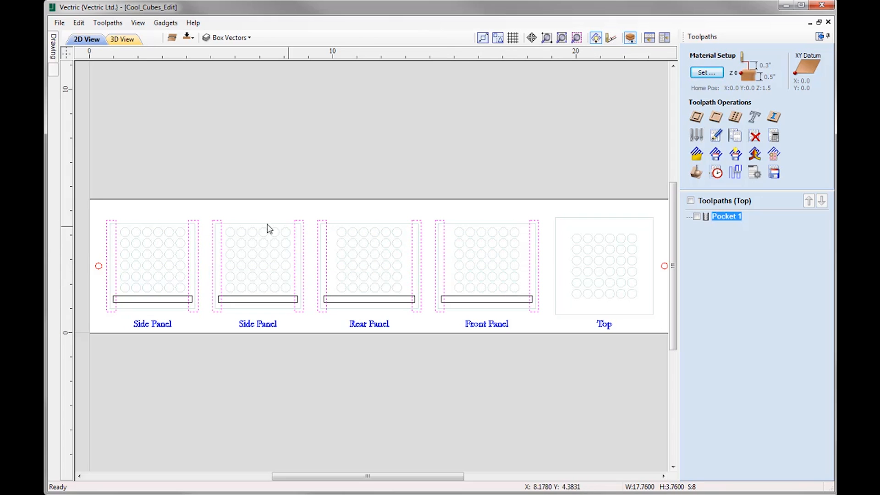
{"action": "left_click", "coordinate": [716, 118]}
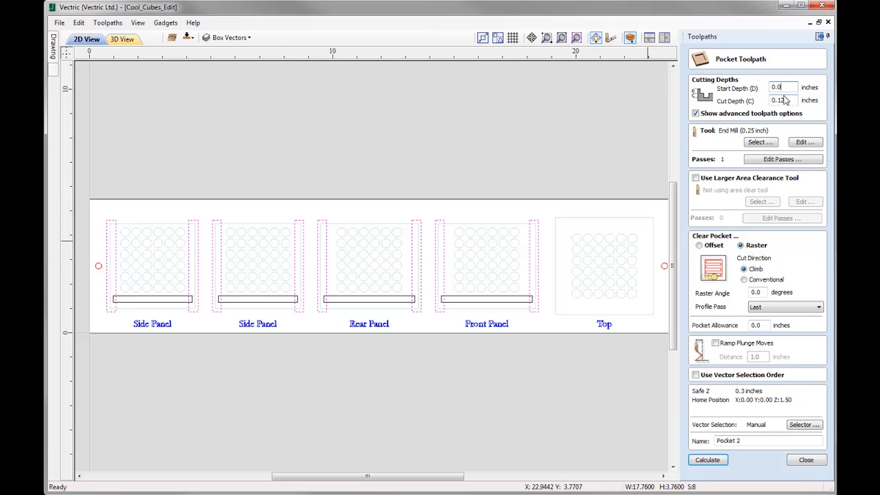
{"action": "left_click_drag", "start_coordinate": [779, 101], "coordinate": [800, 101]}
{"action": "left_click", "coordinate": [806, 142]}
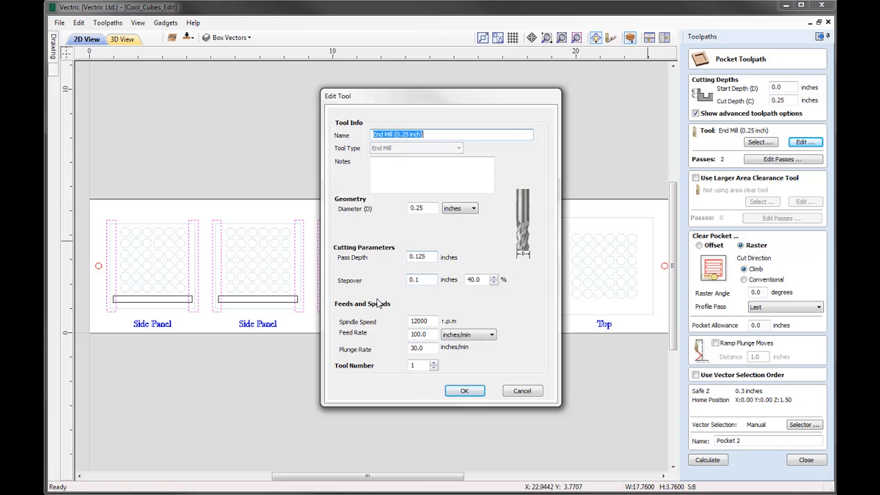
{"action": "left_click", "coordinate": [465, 390]}
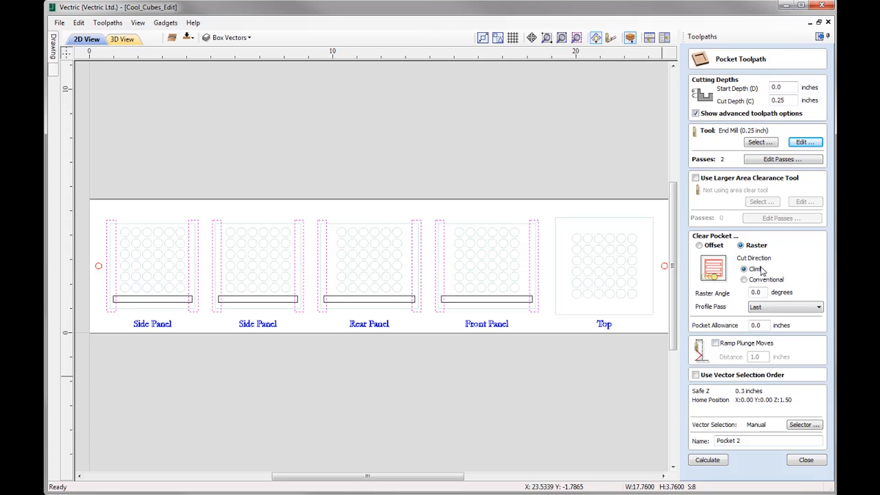
{"action": "left_click", "coordinate": [764, 292]}
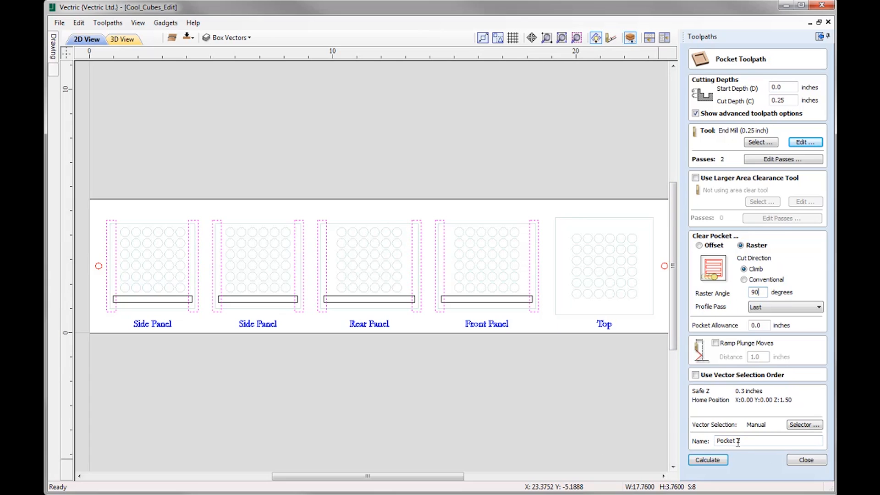
{"action": "left_click", "coordinate": [713, 461]}
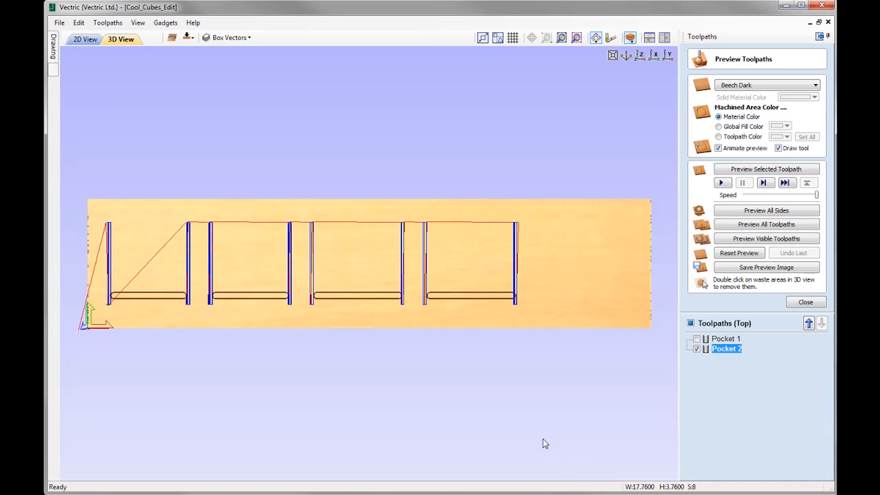
- Preview the Pocket 2 toolpath, inspect the vertical grooves from an angle, and close the preview
{"action": "left_click", "coordinate": [759, 172]}
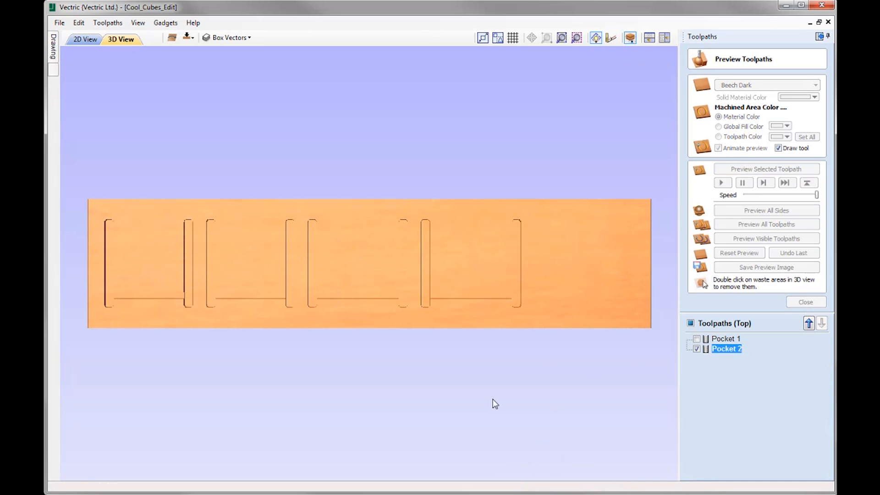
{"action": "left_click_drag", "start_coordinate": [436, 328], "coordinate": [408, 279]}
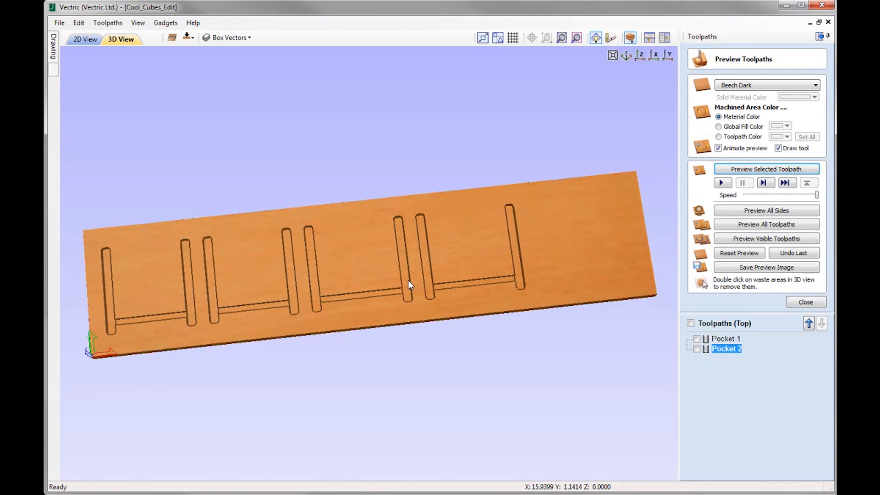
{"action": "left_click", "coordinate": [640, 57]}
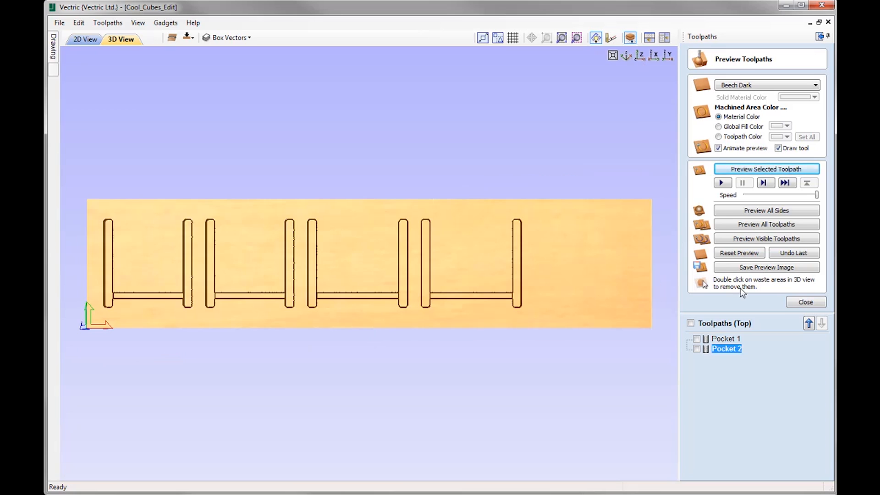
{"action": "left_click", "coordinate": [805, 302]}
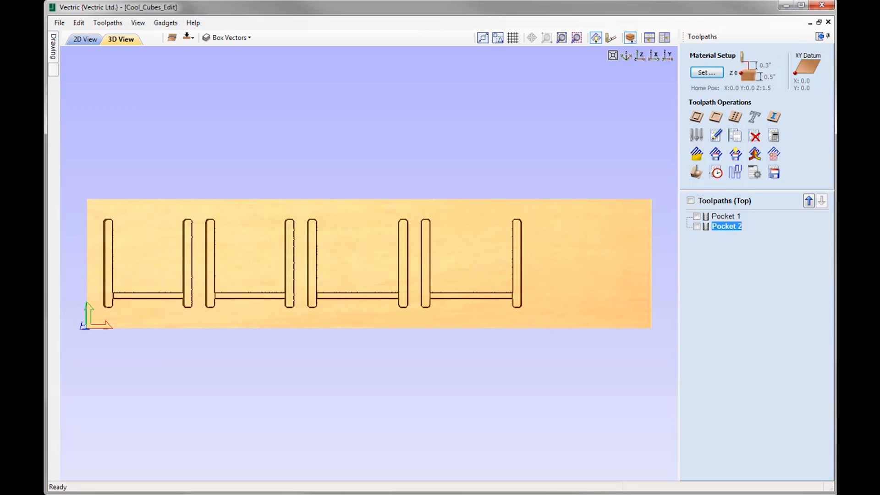
- Set up a drilling toolpath for the two dowel circles with a 1.0 inch cut depth and the Drill (0.250") tool
{"action": "left_click", "coordinate": [86, 39]}
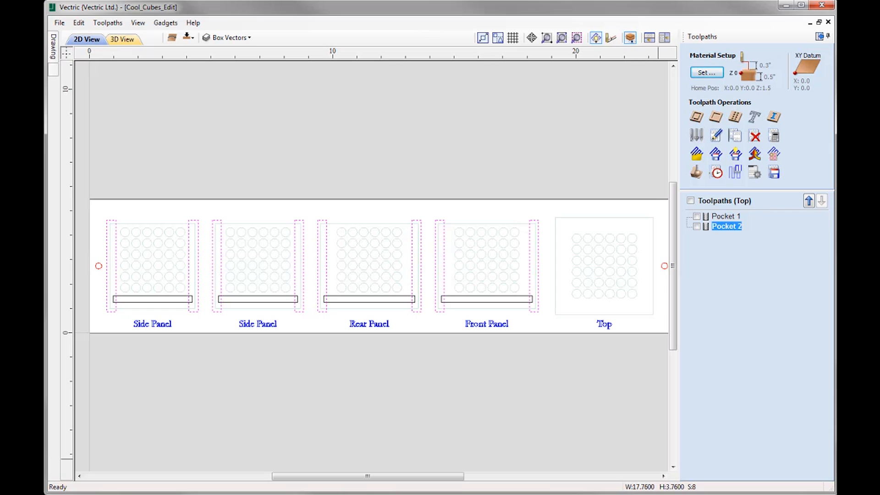
{"action": "left_click", "coordinate": [99, 268]}
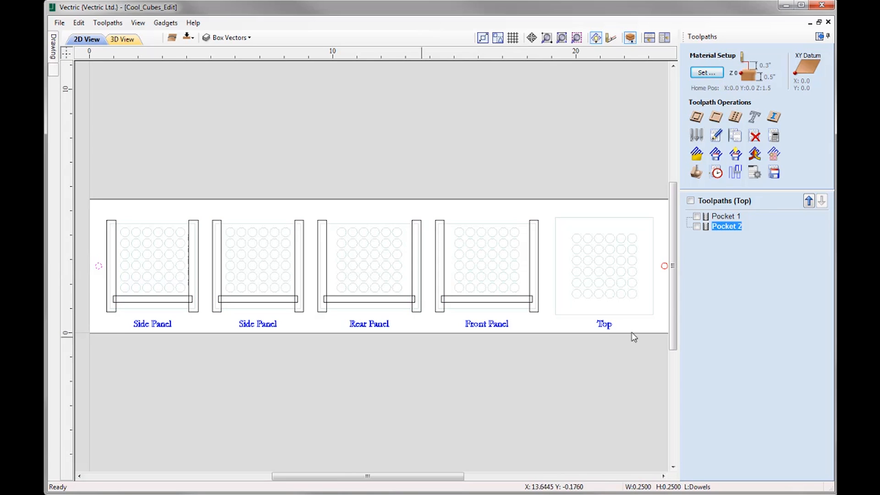
{"action": "left_click", "coordinate": [664, 267], "text": "shift"}
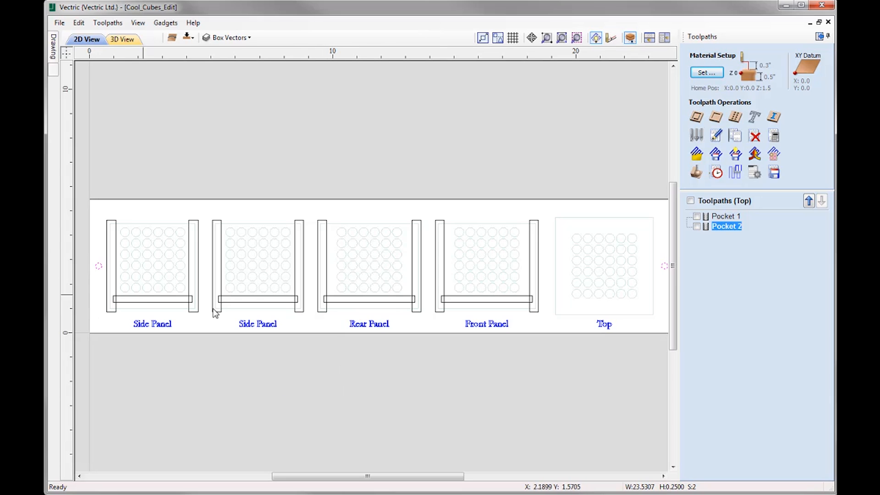
{"action": "left_click", "coordinate": [736, 119]}
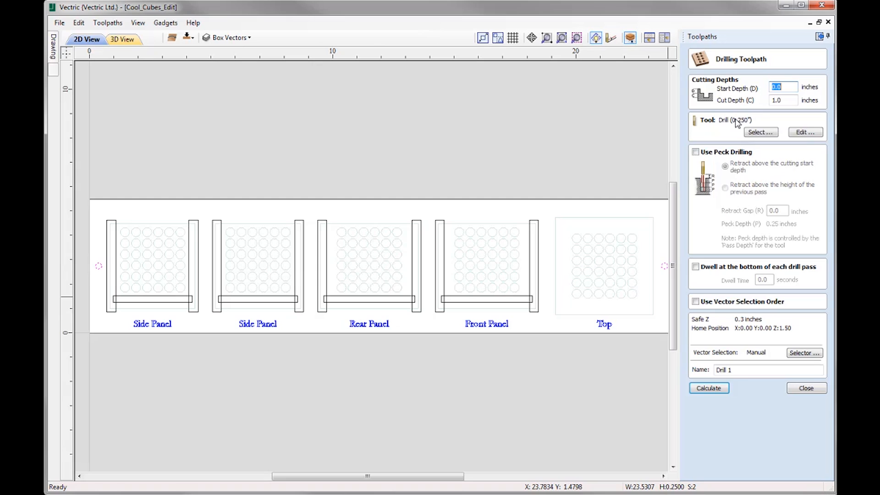
{"action": "left_click", "coordinate": [784, 99]}
{"action": "left_click", "coordinate": [760, 132]}
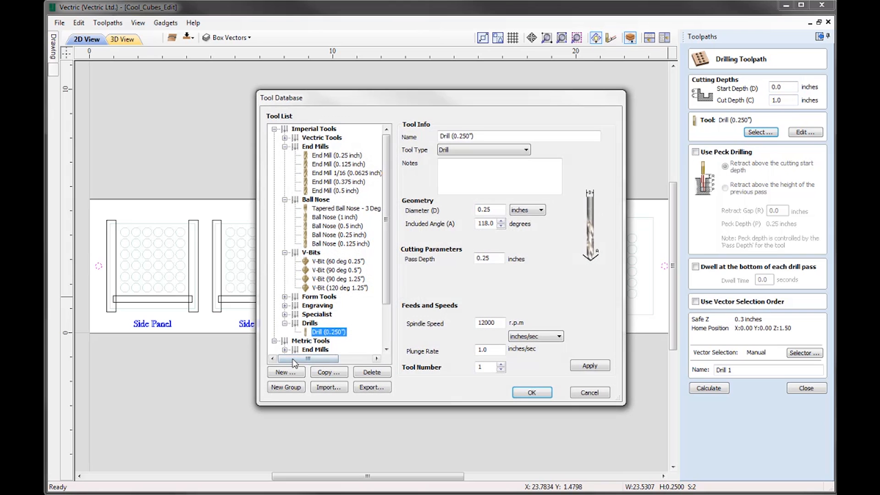
{"action": "left_click", "coordinate": [327, 333]}
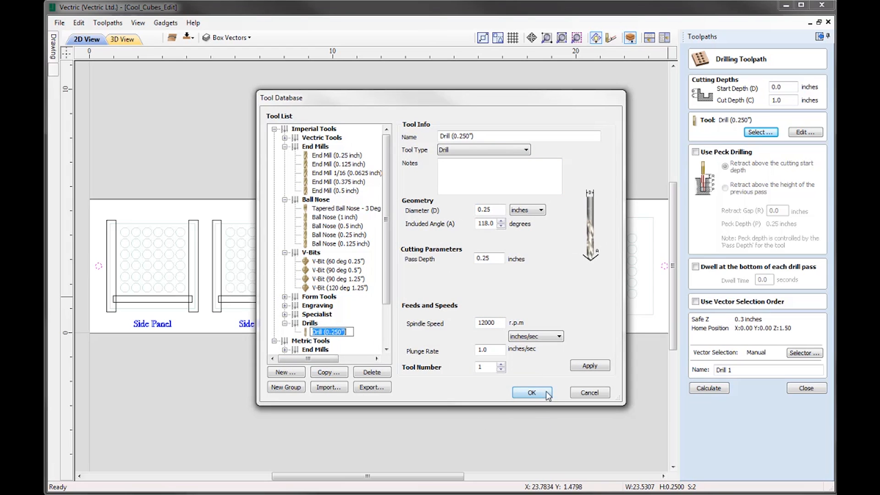
{"action": "left_click", "coordinate": [532, 394]}
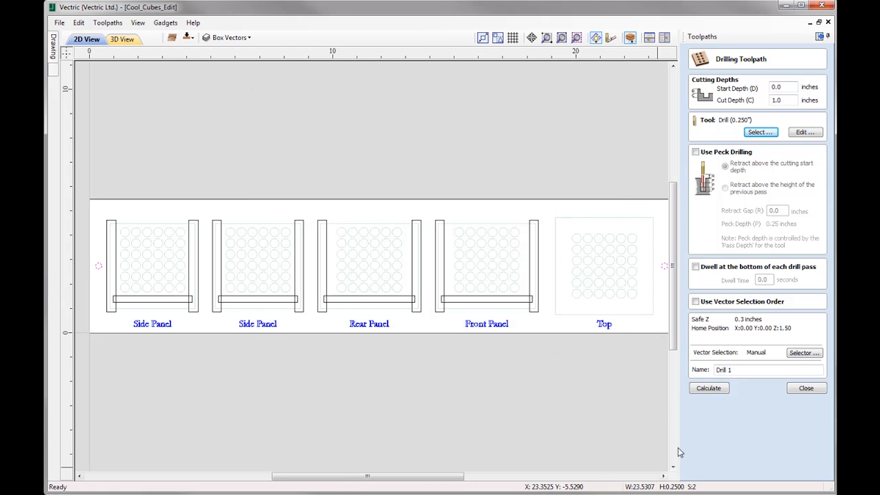
- Name the drilling toolpath Drill Dowels and calculate it, allowing it to cut through the material
{"action": "left_click", "coordinate": [735, 370]}
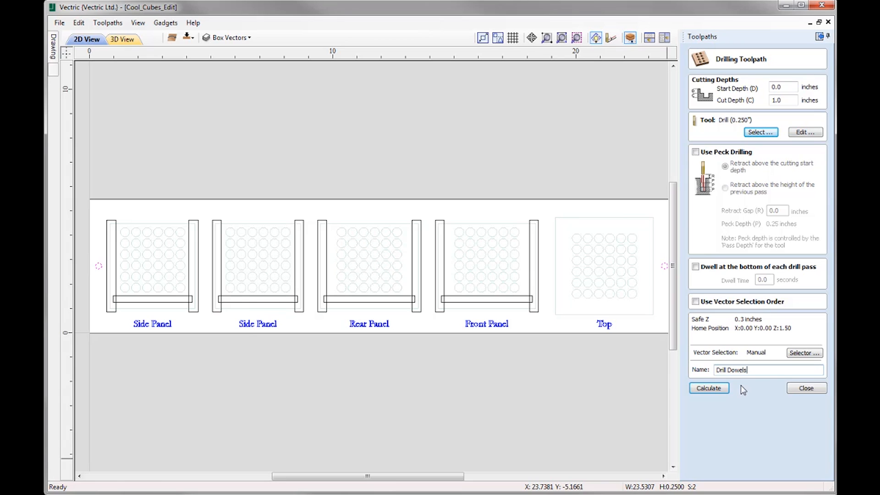
{"action": "left_click", "coordinate": [709, 389]}
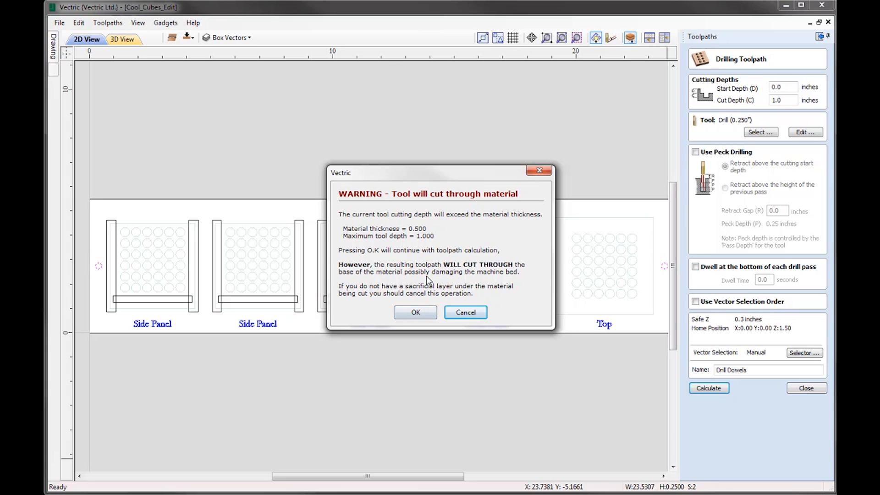
{"action": "left_click", "coordinate": [416, 314]}
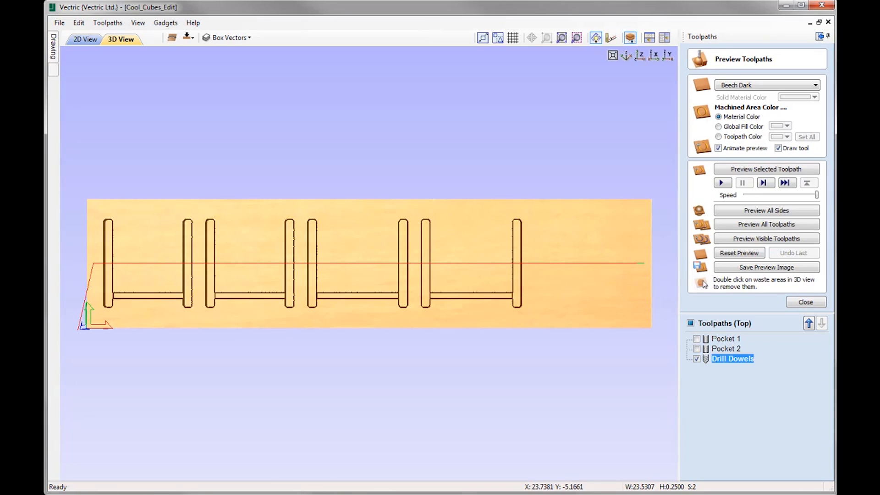
- Preview the Drill Dowels toolpath, inspect the dowel holes from both sides of the board, and close the preview
{"action": "left_click", "coordinate": [779, 169]}
{"action": "left_click_drag", "start_coordinate": [454, 357], "coordinate": [441, 373]}
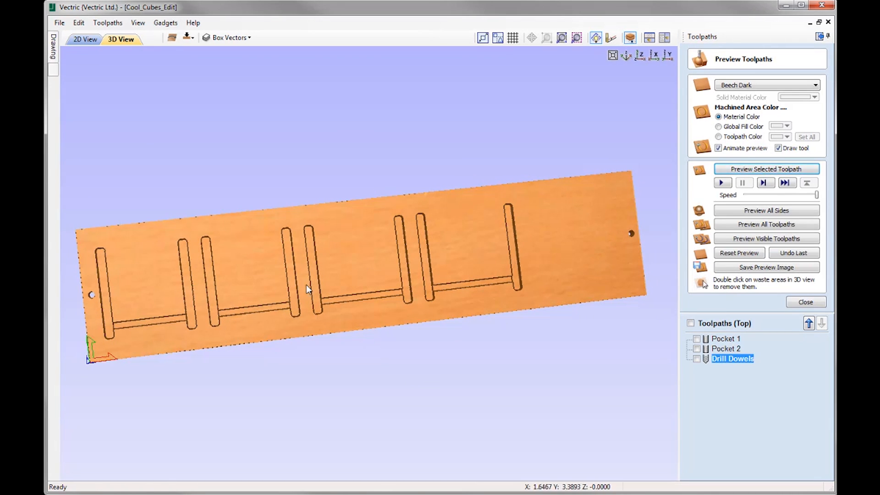
{"action": "mouse_move", "coordinate": [485, 293]}
{"action": "left_mouse_down"}
{"action": "mouse_move", "coordinate": [504, 289]}
{"action": "mouse_move", "coordinate": [495, 296]}
{"action": "left_mouse_up"}
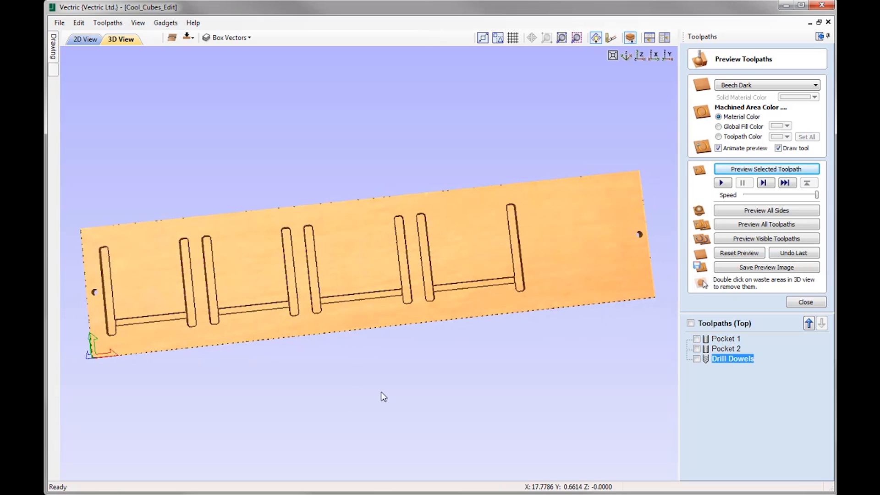
{"action": "left_click", "coordinate": [626, 58]}
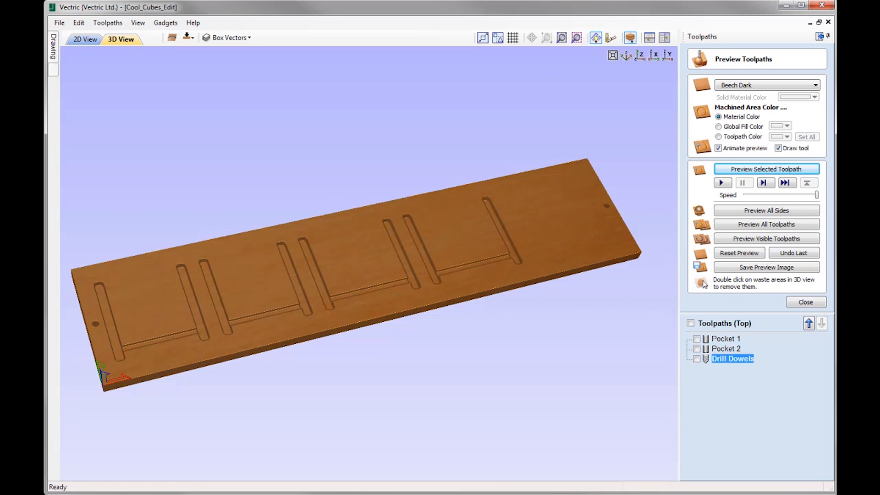
{"action": "left_click_drag", "start_coordinate": [468, 194], "coordinate": [299, 262]}
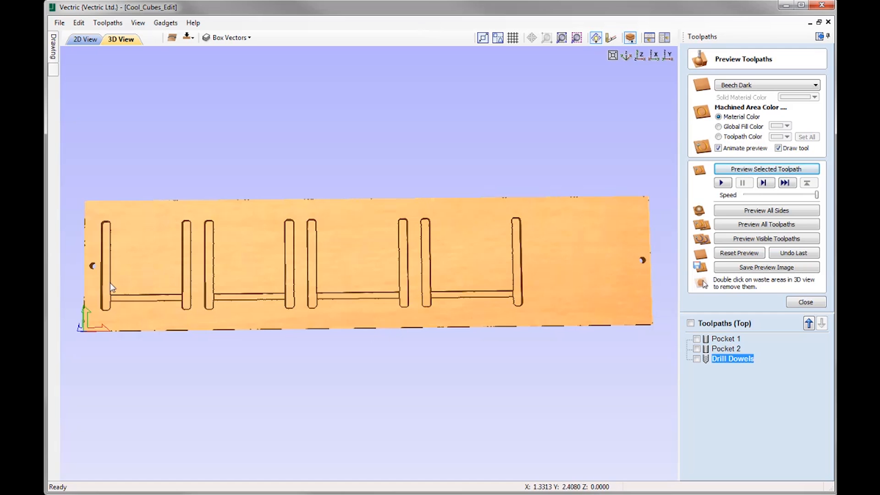
{"action": "left_click_drag", "start_coordinate": [91, 263], "coordinate": [652, 256]}
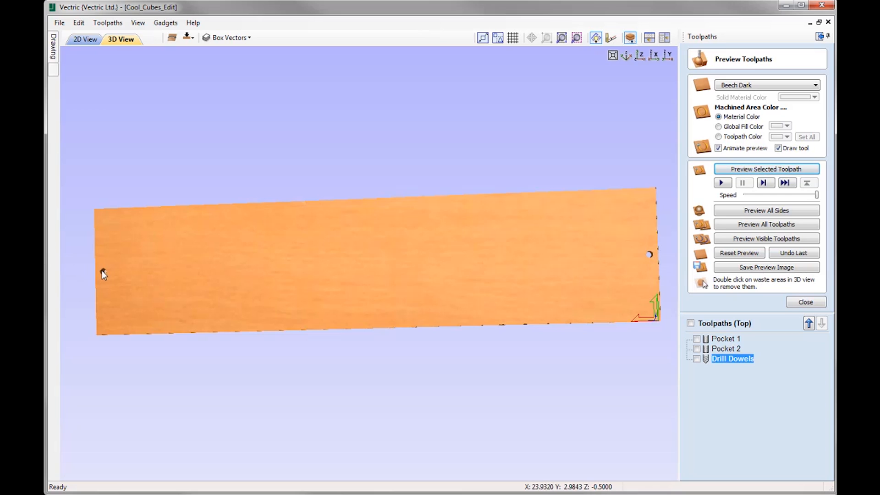
{"action": "left_click_drag", "start_coordinate": [160, 273], "coordinate": [287, 273]}
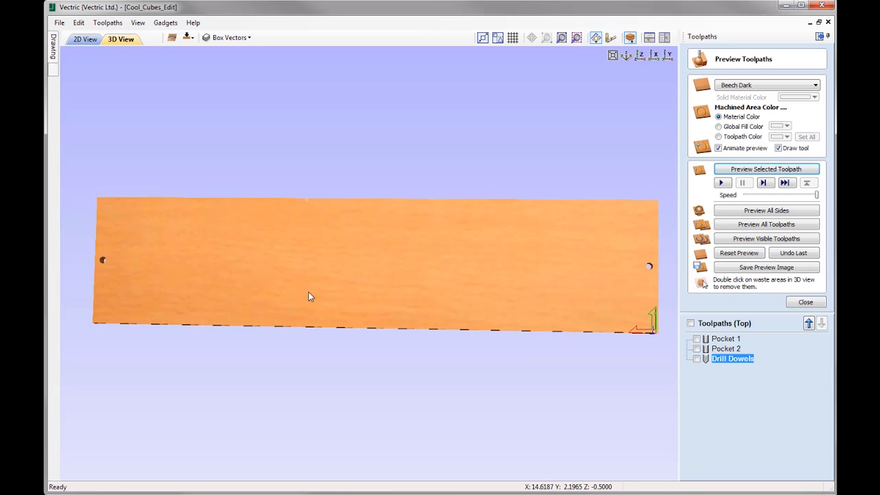
{"action": "left_click_drag", "start_coordinate": [282, 267], "coordinate": [146, 258]}
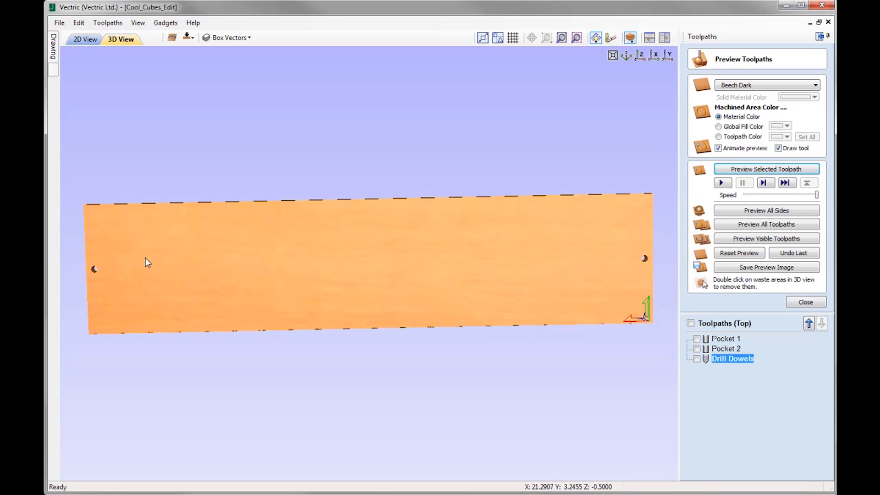
{"action": "left_click_drag", "start_coordinate": [314, 261], "coordinate": [312, 251]}
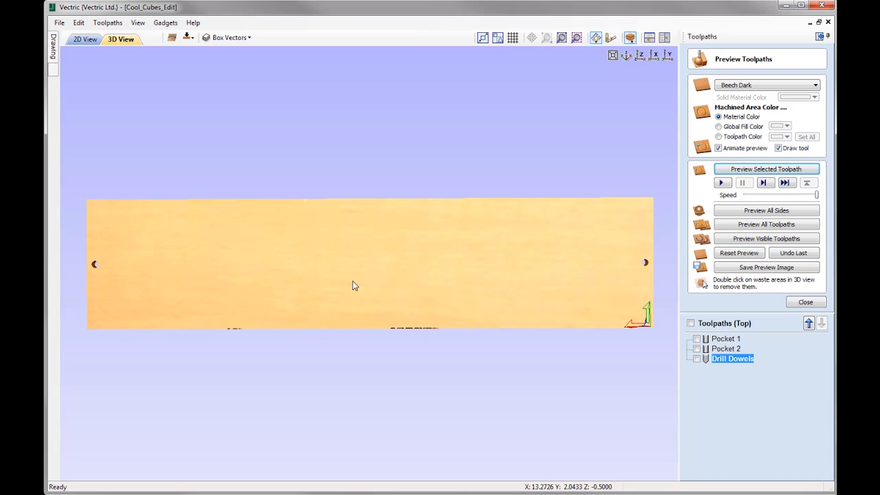
{"action": "left_click_drag", "start_coordinate": [352, 282], "coordinate": [341, 281]}
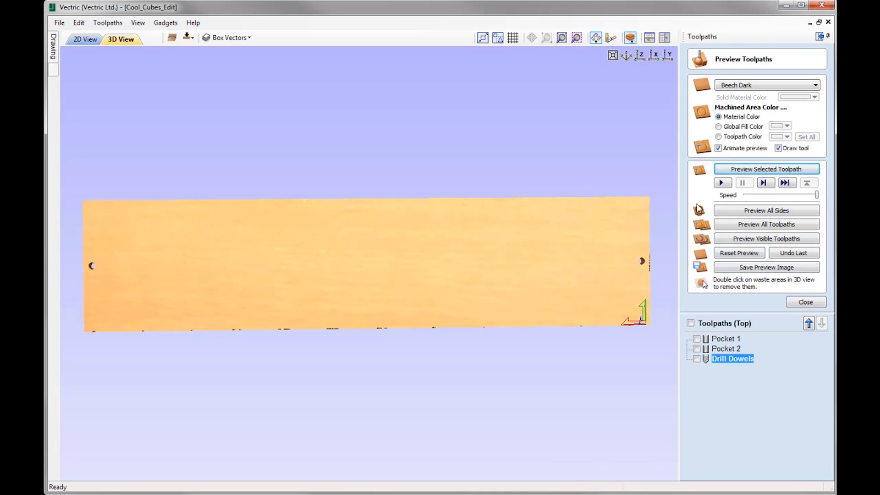
{"action": "left_click", "coordinate": [806, 302]}
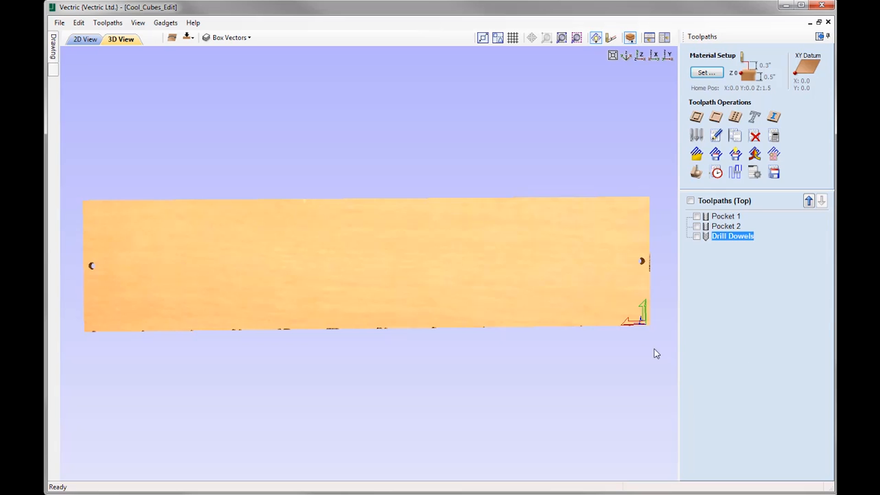
- Switch the job to the bottom side and select the decorative circles on all five panels in the 2D view
{"action": "left_click", "coordinate": [639, 56]}
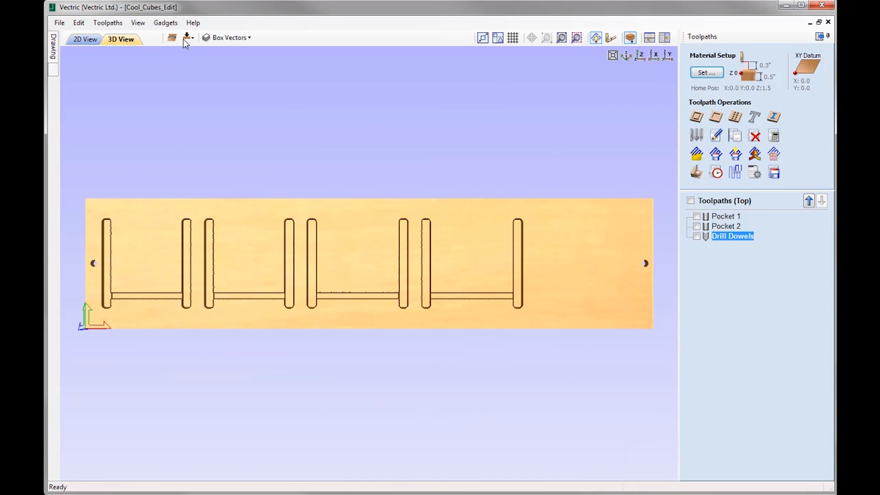
{"action": "left_click", "coordinate": [188, 38]}
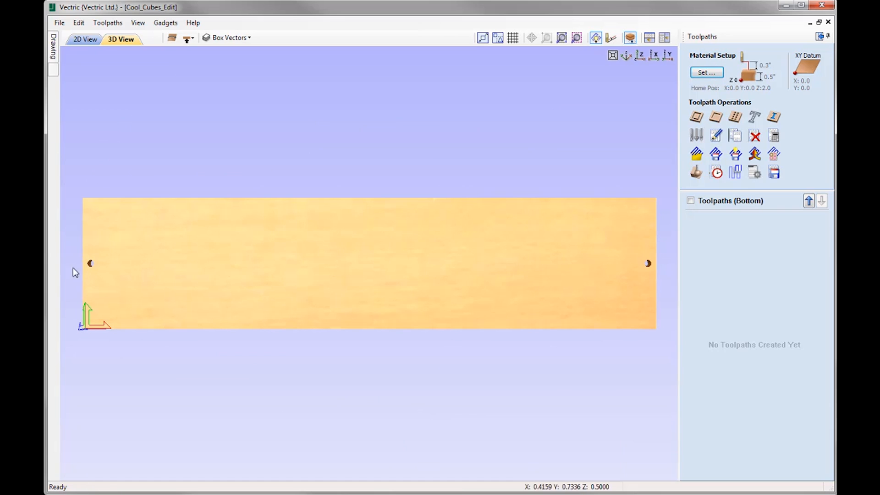
{"action": "left_click", "coordinate": [91, 40]}
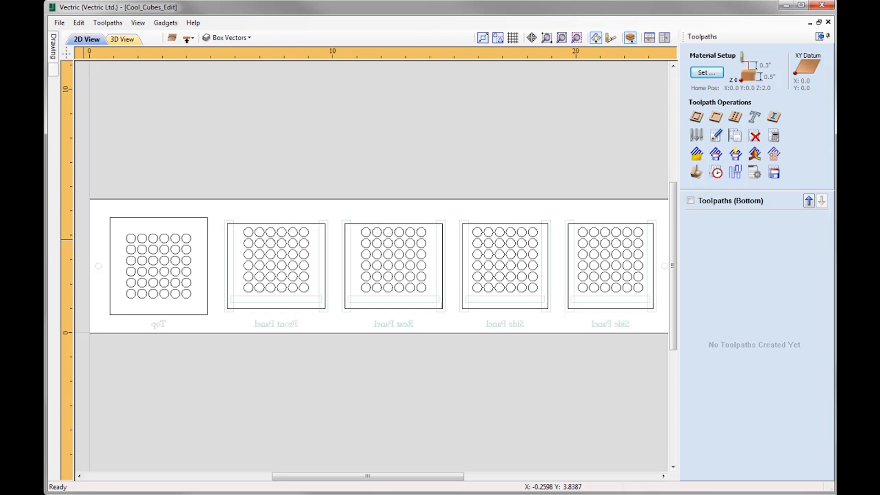
{"action": "left_click_drag", "start_coordinate": [196, 305], "coordinate": [128, 236]}
{"action": "left_click_drag", "start_coordinate": [290, 299], "coordinate": [243, 234], "text": "shift"}
{"action": "left_click_drag", "start_coordinate": [421, 299], "coordinate": [355, 236], "text": "shift"}
{"action": "left_click_drag", "start_coordinate": [533, 297], "coordinate": [475, 234], "text": "shift"}
{"action": "left_click_drag", "start_coordinate": [641, 300], "coordinate": [581, 243], "text": "shift"}
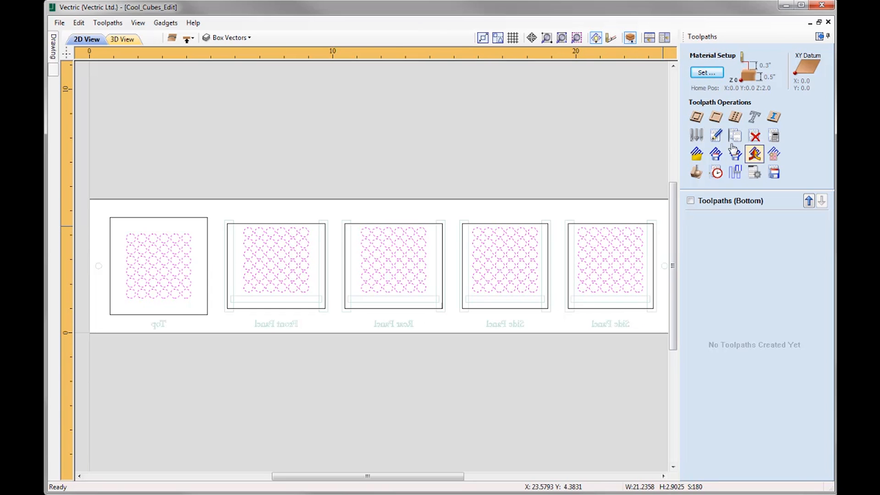
- Set up a 2D profile toolpath for the selected circles with a 0.125 inch cut depth and the Ball Nose (0.25 inch) tool
{"action": "left_click", "coordinate": [696, 117]}
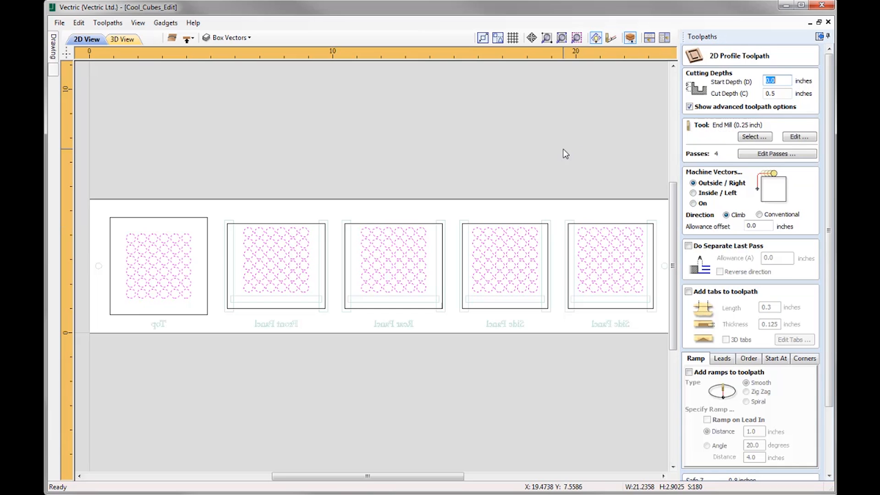
{"action": "left_click", "coordinate": [782, 94]}
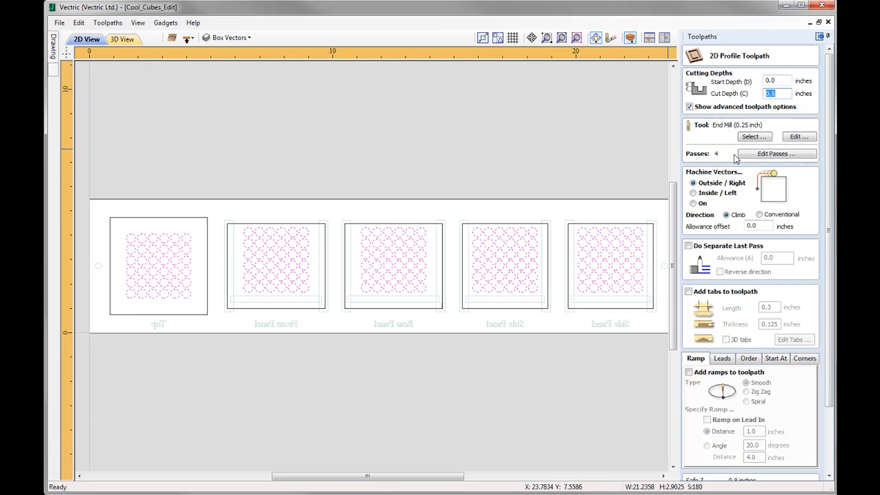
{"action": "type", "text": "0.125"}
{"action": "left_click", "coordinate": [754, 137]}
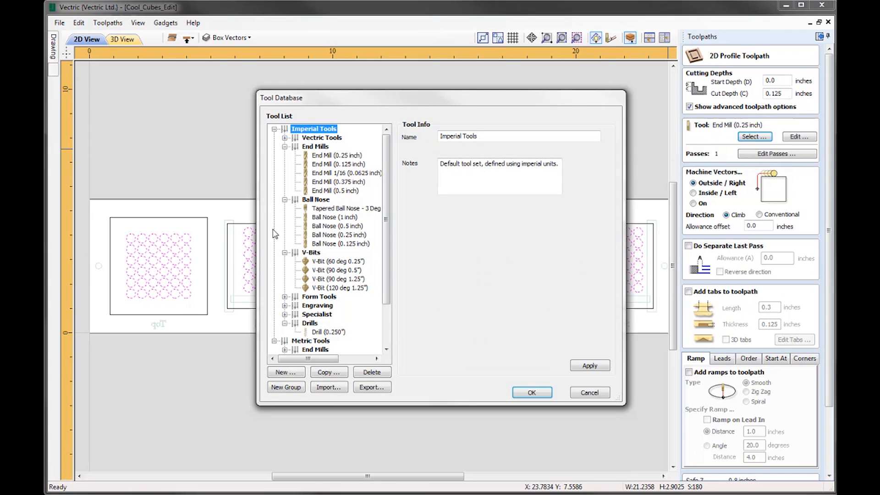
{"action": "left_click", "coordinate": [341, 236]}
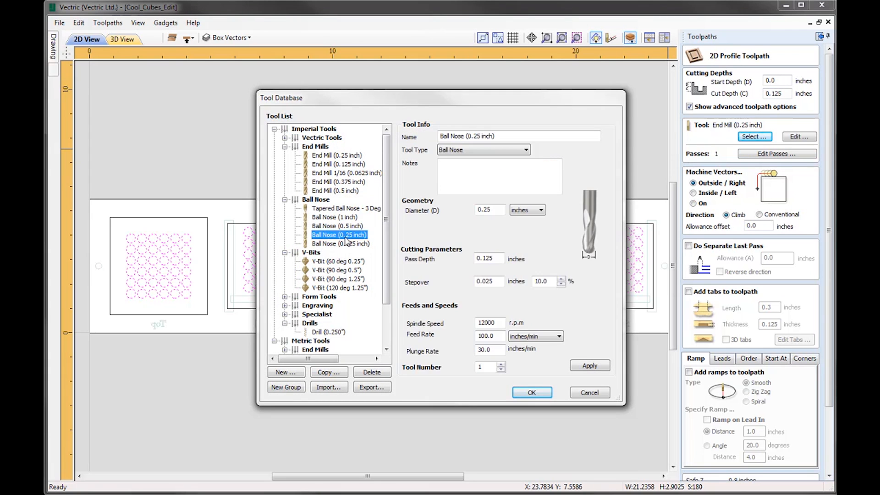
{"action": "left_click", "coordinate": [531, 394]}
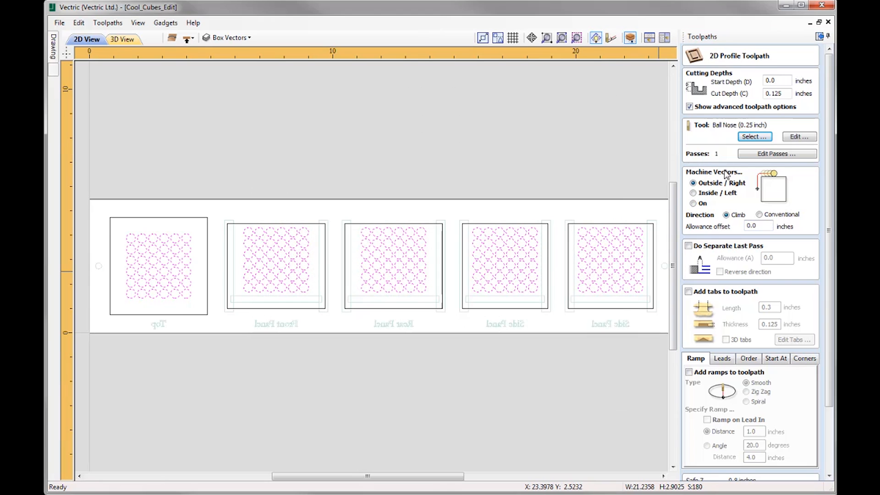
- Machine inside the circle vectors, name the toolpath Profile Decoration, and calculate it
{"action": "left_click", "coordinate": [693, 194]}
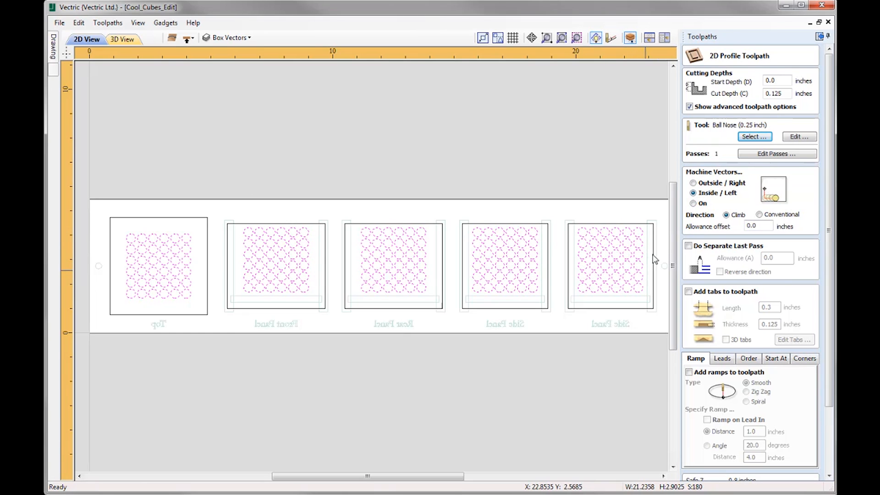
{"action": "left_click_drag", "start_coordinate": [832, 280], "coordinate": [831, 291]}
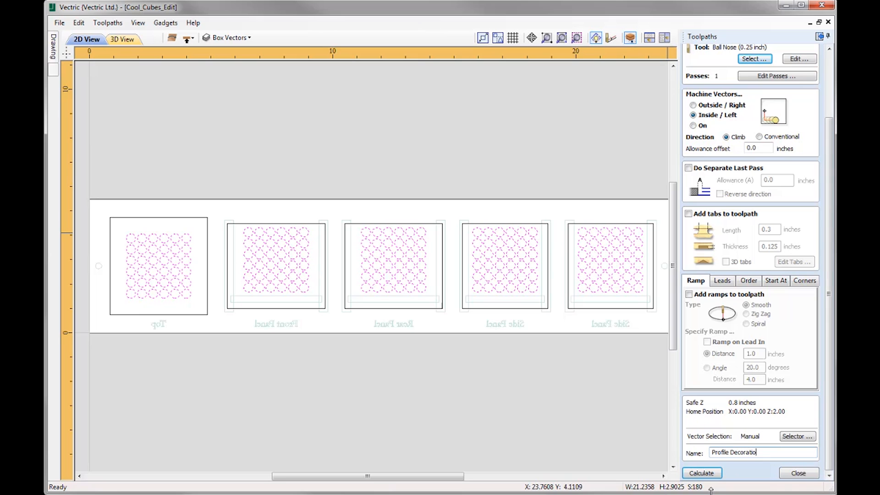
{"action": "left_click", "coordinate": [702, 473]}
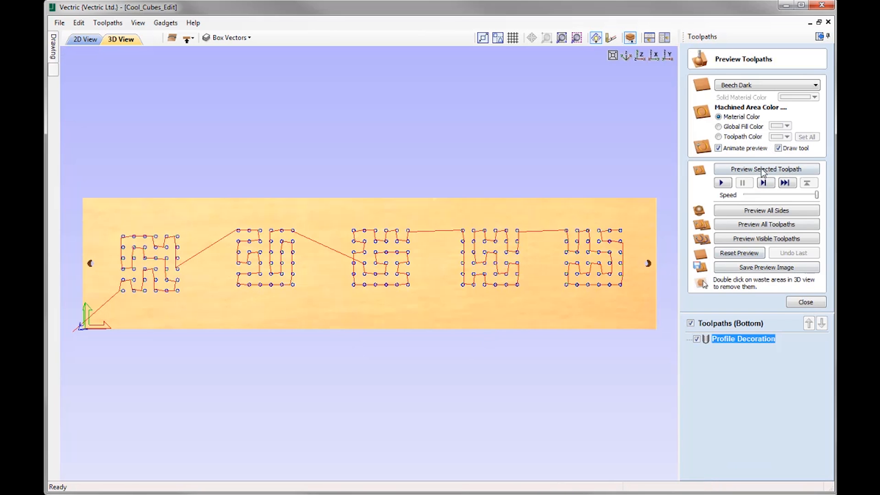
- Preview the Profile Decoration toolpath, inspect the ring pattern up close, and close the preview
{"action": "left_click", "coordinate": [766, 169]}
{"action": "left_click_drag", "start_coordinate": [439, 309], "coordinate": [408, 297]}
{"action": "scroll", "coordinate": [408, 296], "scroll_direction": "up", "scroll_amount": 3}
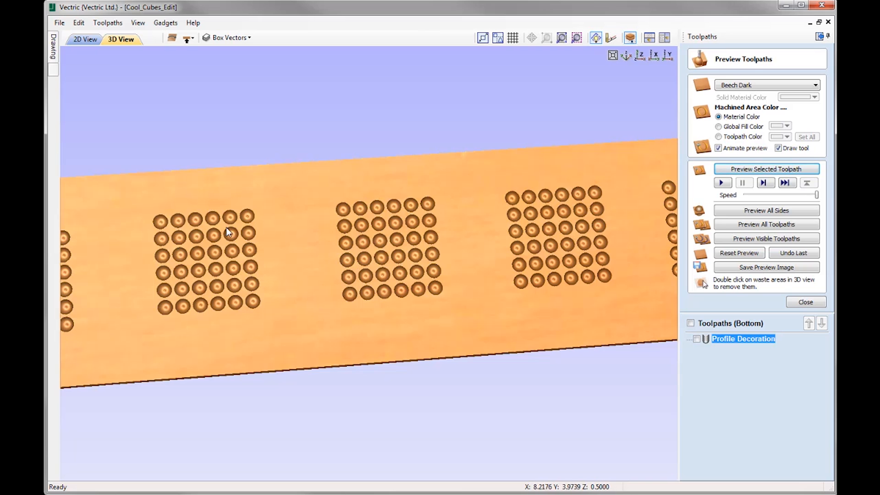
{"action": "left_click_drag", "start_coordinate": [429, 285], "coordinate": [461, 282]}
{"action": "scroll", "coordinate": [386, 287], "scroll_direction": "down", "scroll_amount": 3}
{"action": "left_click", "coordinate": [641, 56]}
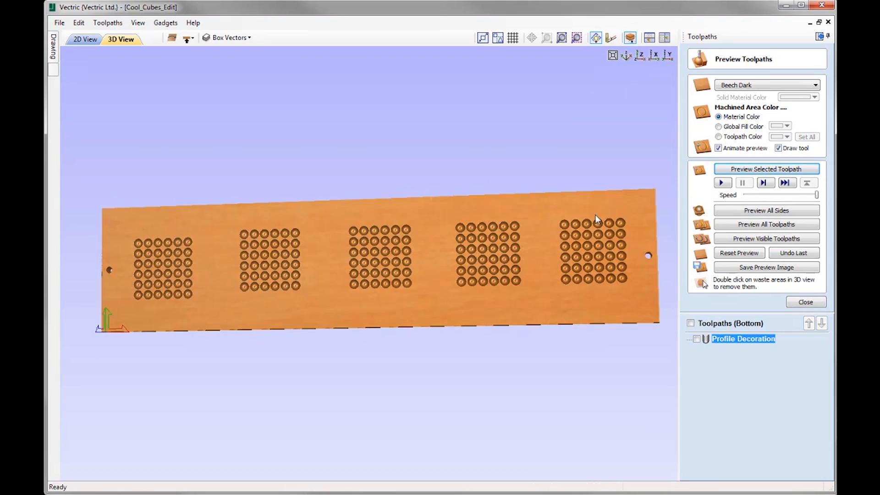
{"action": "left_click", "coordinate": [805, 303]}
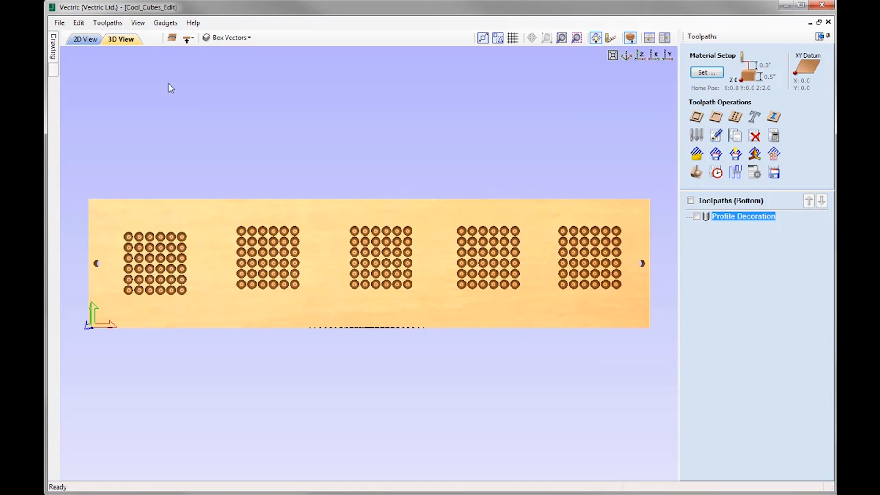
- Set up a profile toolpath outside the five panel outlines with a 0.5 inch cut depth and the End Mill (0.25 inch)
{"action": "left_click", "coordinate": [87, 41]}
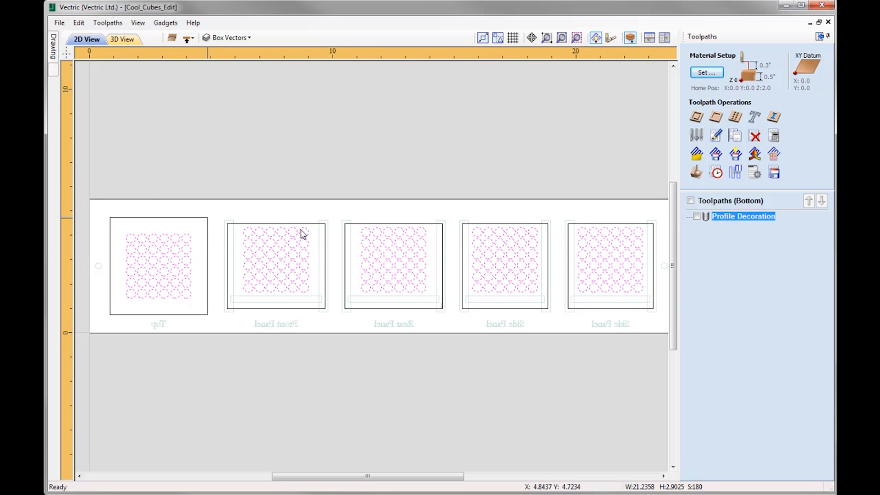
{"action": "left_click_drag", "start_coordinate": [661, 226], "coordinate": [173, 202]}
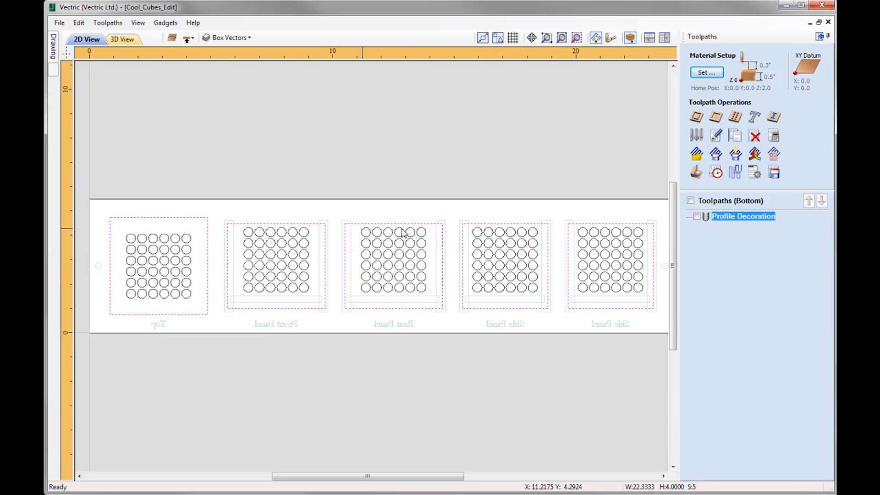
{"action": "left_click", "coordinate": [697, 116]}
{"action": "key", "text": "Tab"}
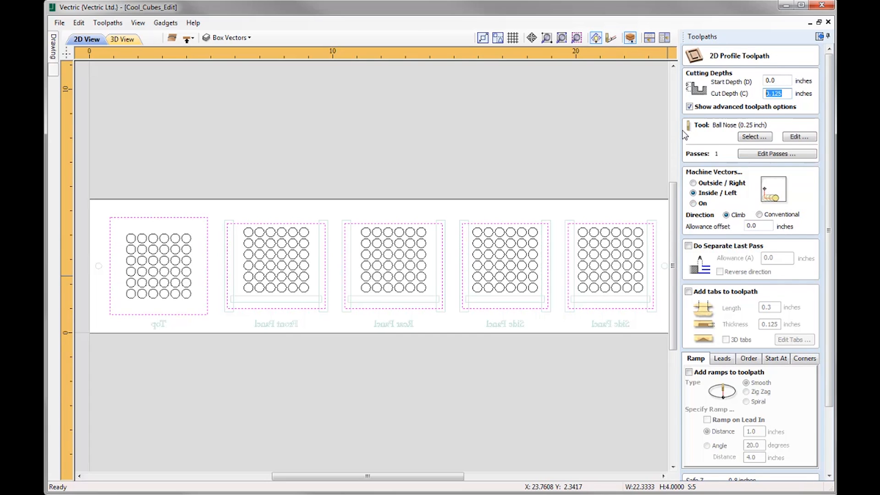
{"action": "type", "text": "2"}
{"action": "left_click", "coordinate": [757, 137]}
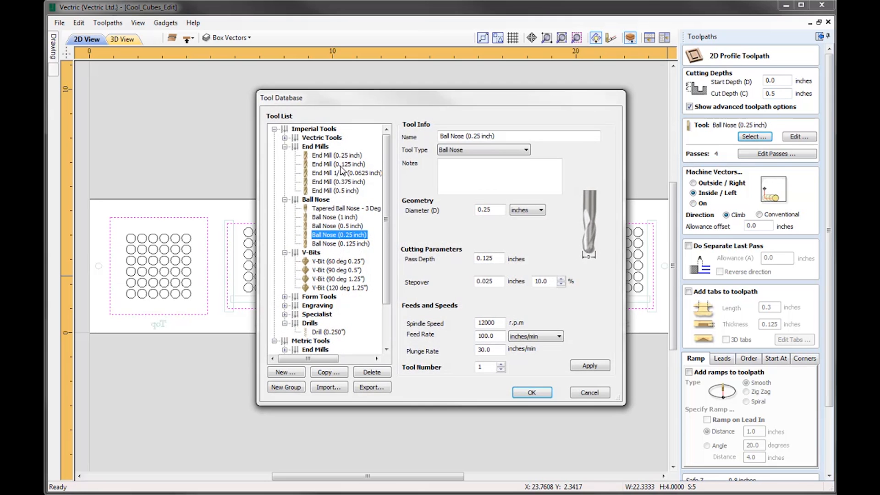
{"action": "left_click", "coordinate": [345, 156]}
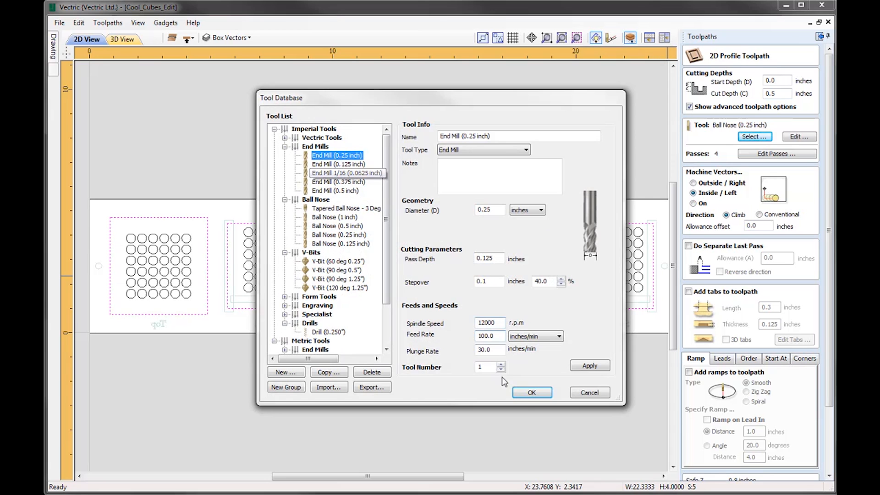
{"action": "left_click", "coordinate": [531, 392]}
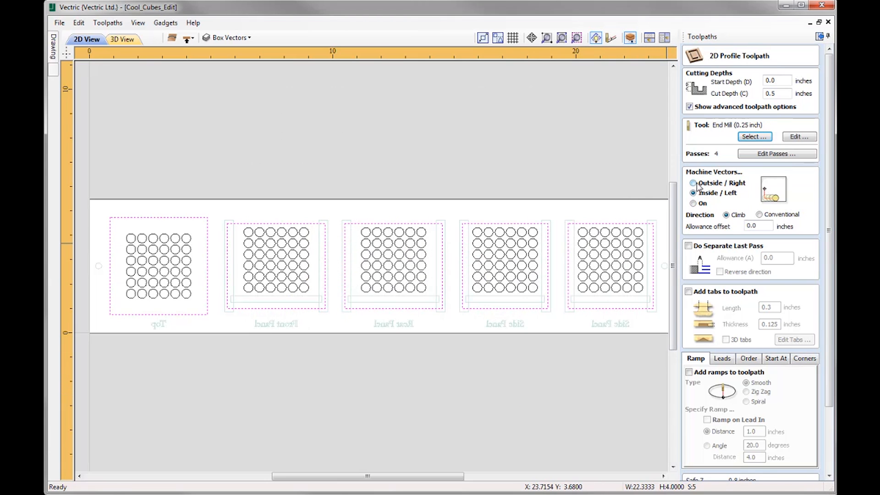
{"action": "left_click", "coordinate": [693, 184]}
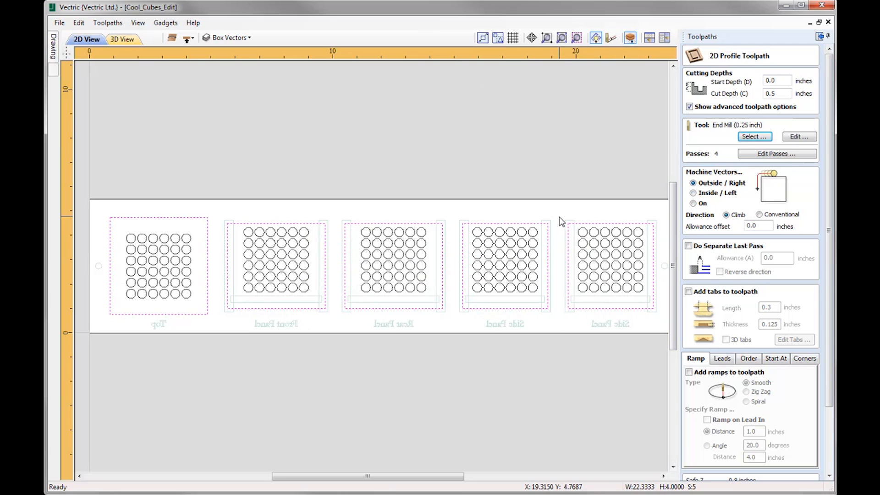
- Add 0.3 inch long, 0.125 inch thick tabs to the cutout toolpath, and shift the last side panel's upper-right tab slightly inward
{"action": "left_click_drag", "start_coordinate": [830, 258], "coordinate": [831, 317]}
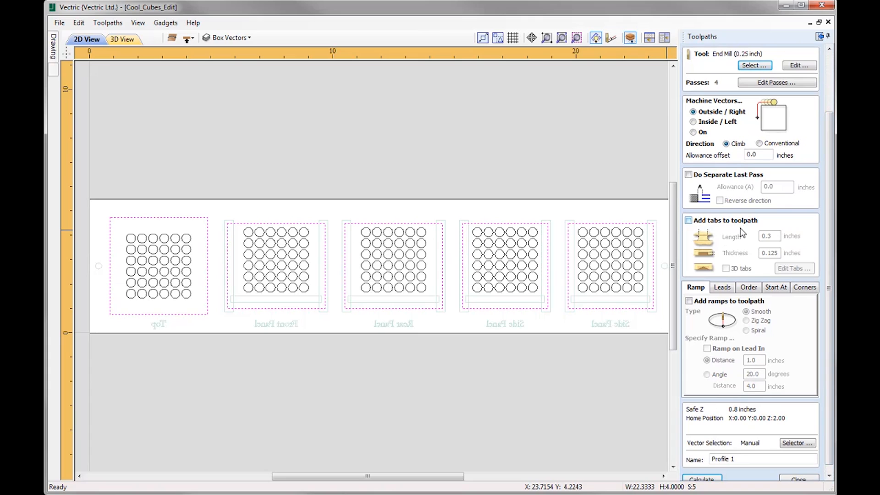
{"action": "left_click", "coordinate": [688, 221]}
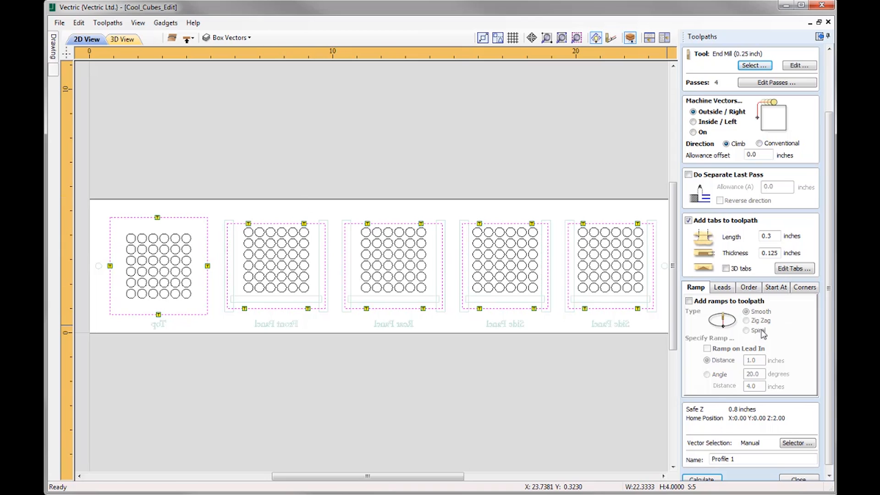
{"action": "left_click", "coordinate": [800, 269]}
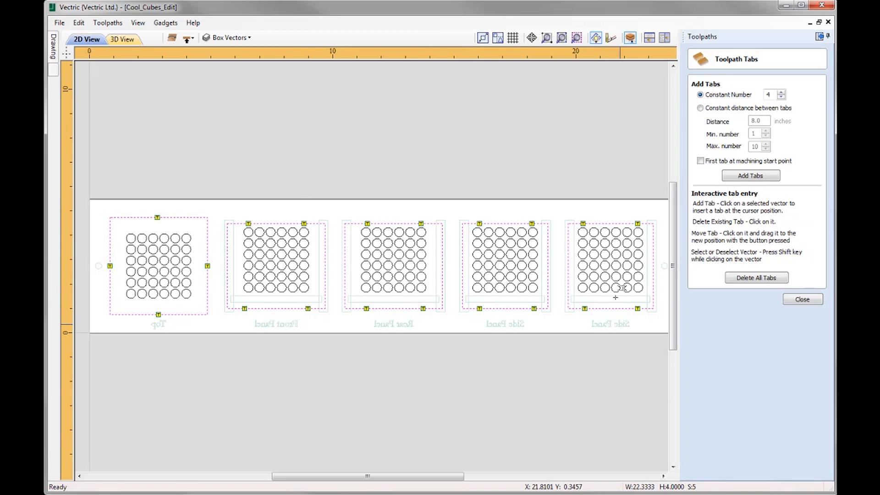
{"action": "left_click", "coordinate": [582, 223]}
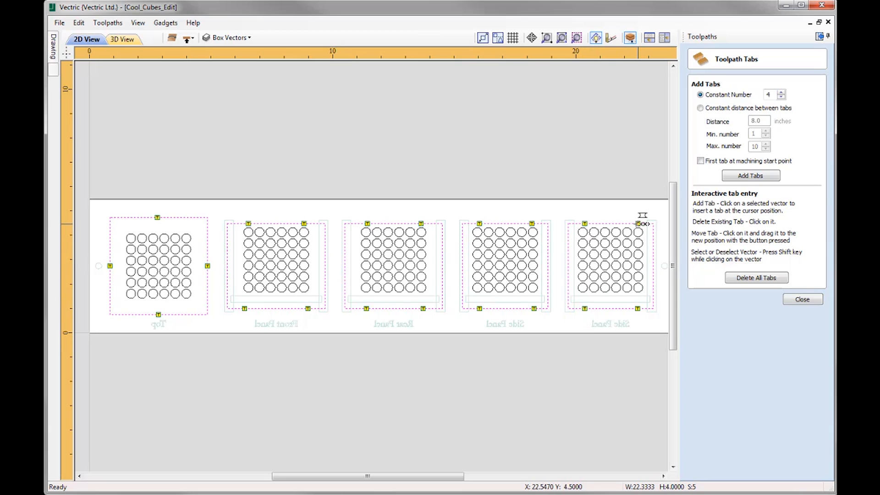
{"action": "left_click", "coordinate": [638, 223]}
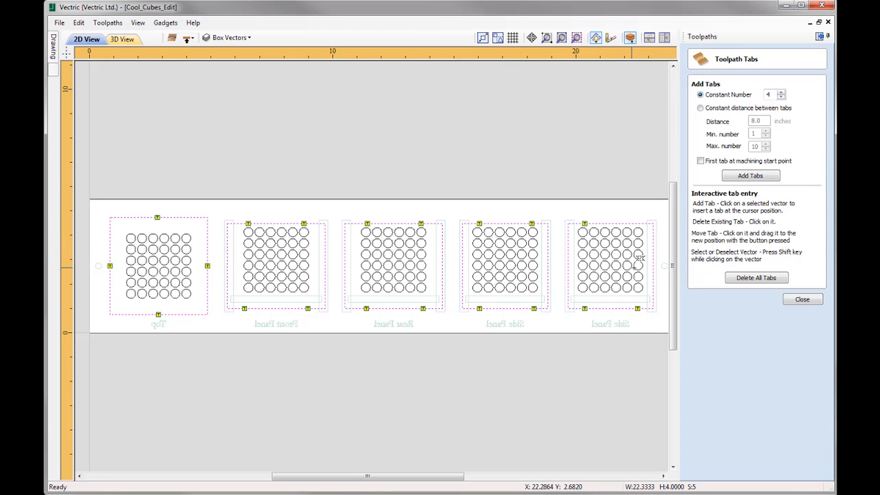
{"action": "left_click", "coordinate": [631, 223]}
{"action": "left_click", "coordinate": [803, 300]}
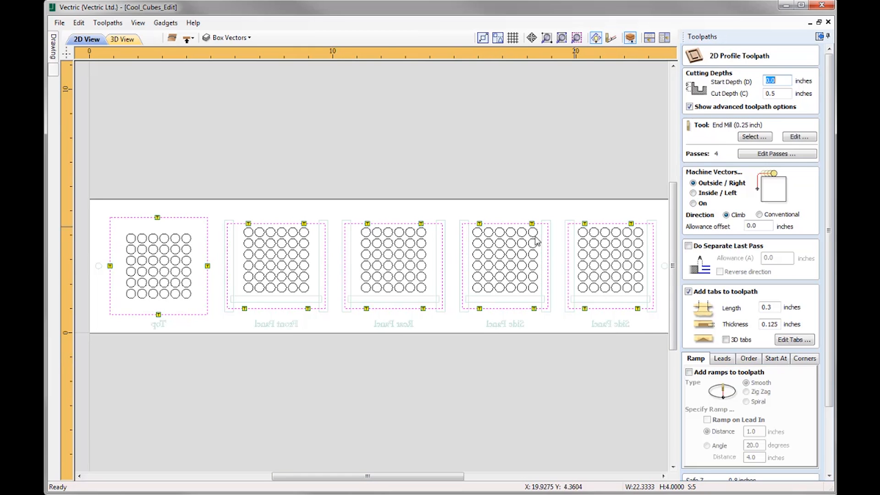
- Name the profile toolpath Profile Cutout and calculate it
{"action": "left_click_drag", "start_coordinate": [832, 382], "coordinate": [834, 452]}
{"action": "left_click", "coordinate": [754, 453]}
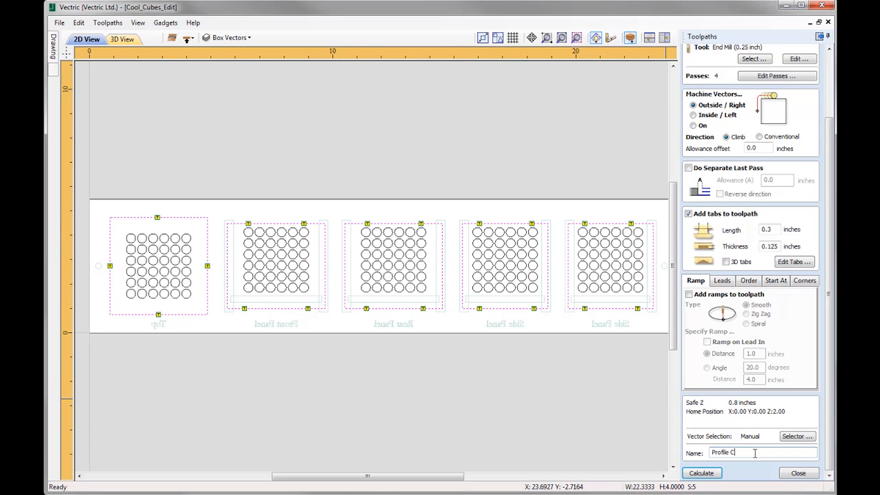
{"action": "left_click", "coordinate": [714, 473]}
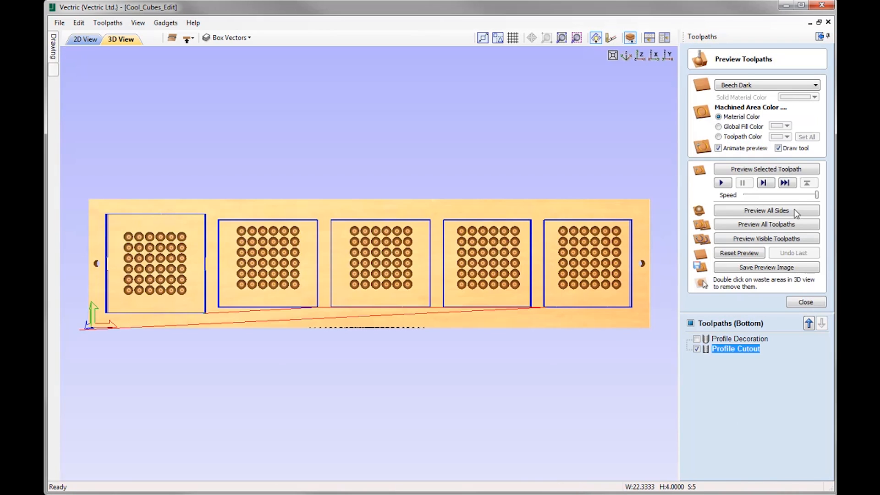
- Preview the Profile Cutout toolpath, inspect the tabs and both sides of the board up close, and close the preview
{"action": "left_click", "coordinate": [768, 172]}
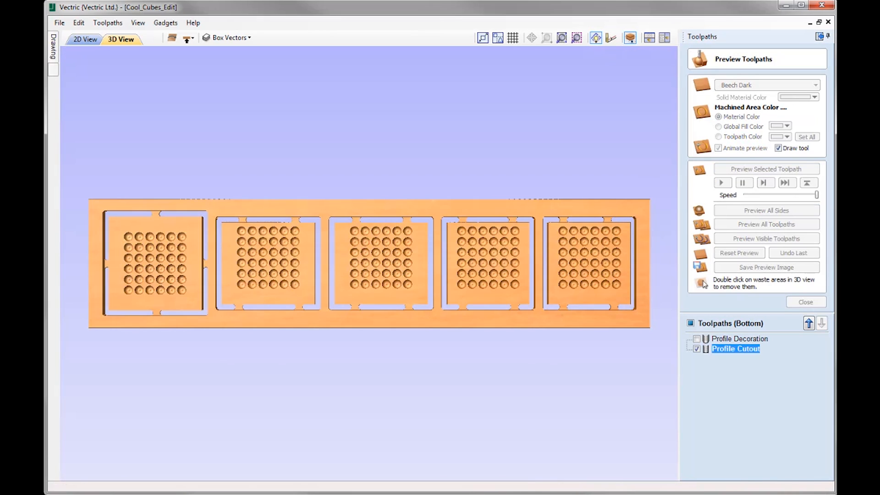
{"action": "left_click_drag", "start_coordinate": [351, 344], "coordinate": [289, 330]}
{"action": "scroll", "coordinate": [368, 287], "scroll_direction": "up", "scroll_amount": 4}
{"action": "left_click_drag", "start_coordinate": [405, 259], "coordinate": [422, 249]}
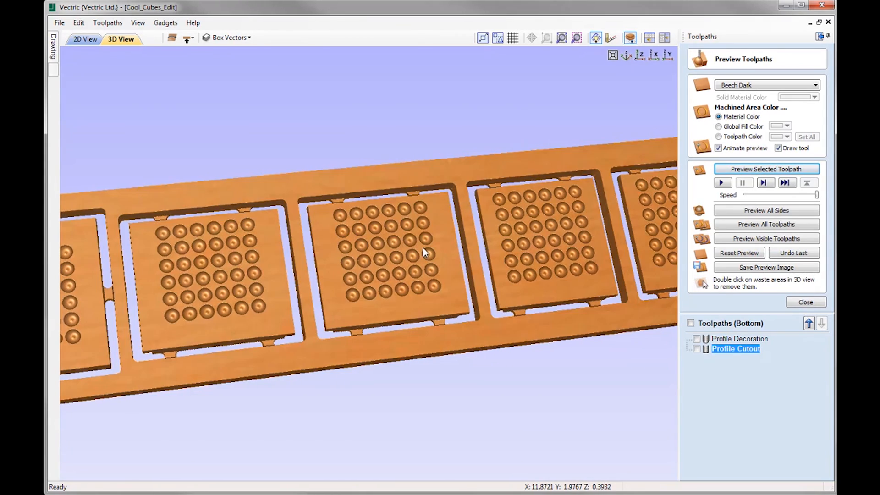
{"action": "mouse_move", "coordinate": [411, 287]}
{"action": "left_mouse_down"}
{"action": "mouse_move", "coordinate": [419, 285]}
{"action": "mouse_move", "coordinate": [388, 289]}
{"action": "left_mouse_up"}
{"action": "scroll", "coordinate": [369, 286], "scroll_direction": "down", "scroll_amount": 5}
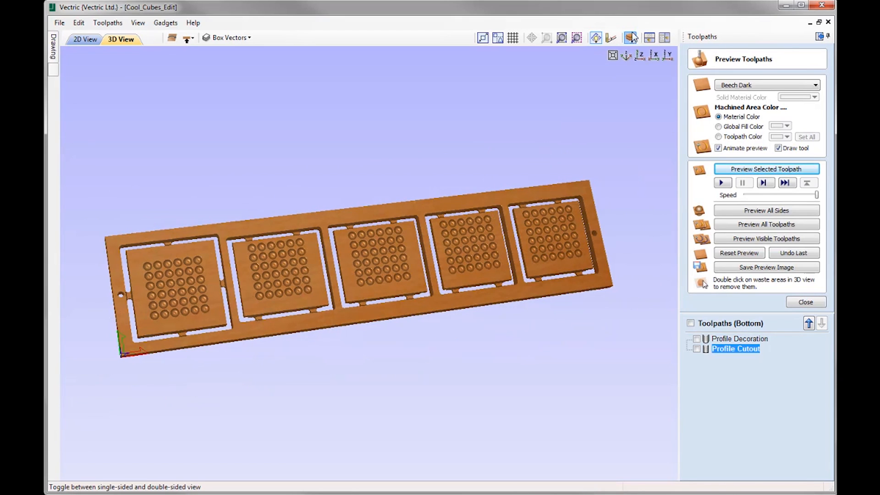
{"action": "left_click_drag", "start_coordinate": [182, 276], "coordinate": [287, 281]}
{"action": "left_click_drag", "start_coordinate": [411, 268], "coordinate": [249, 306]}
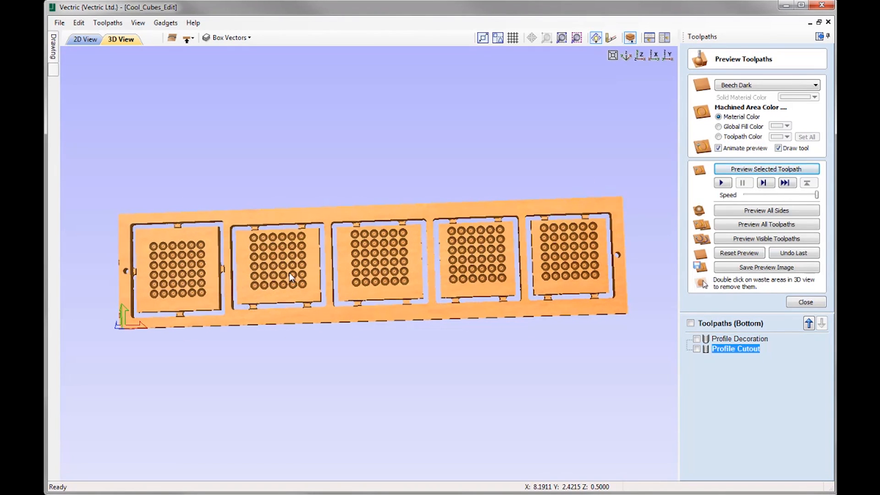
{"action": "left_click_drag", "start_coordinate": [275, 300], "coordinate": [408, 241]}
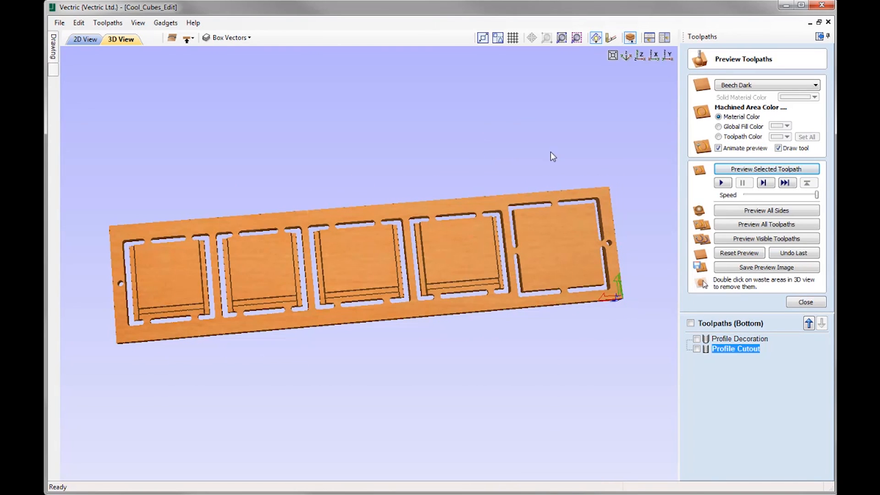
{"action": "left_click", "coordinate": [644, 56]}
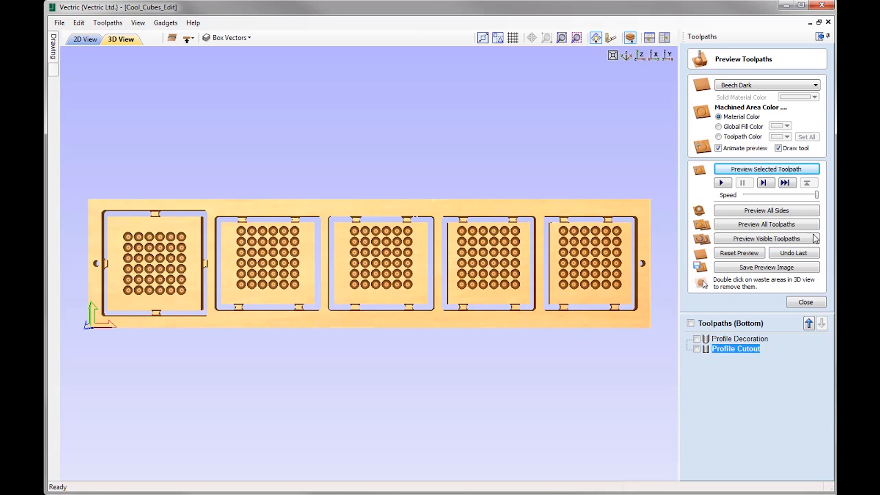
{"action": "left_click", "coordinate": [806, 302]}
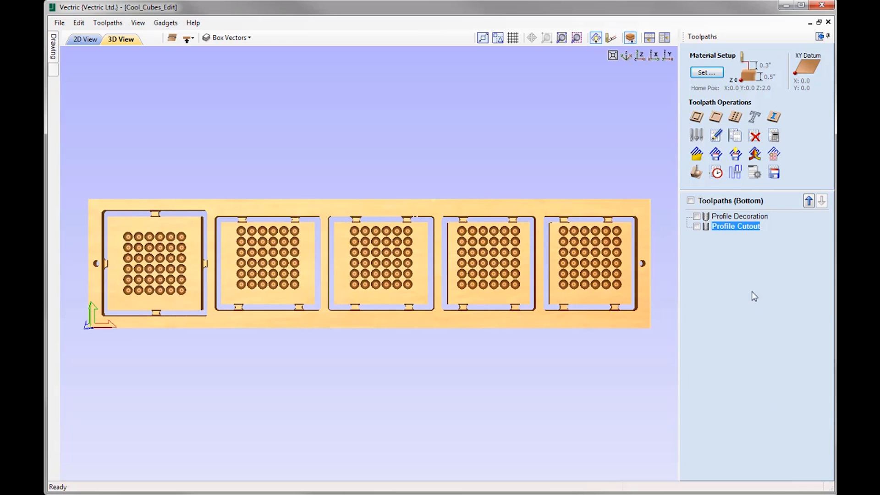
- Save the Profile Decoration toolpath with the side added to its name, using the G Code (inch) (*.tap) post processor, as Bottom_Profile Decoration.tap
{"action": "left_click", "coordinate": [774, 173]}
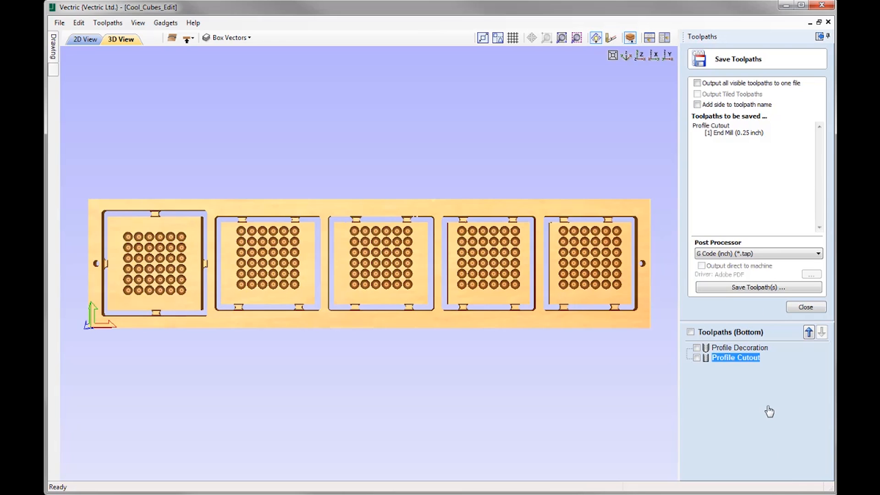
{"action": "left_click", "coordinate": [728, 348]}
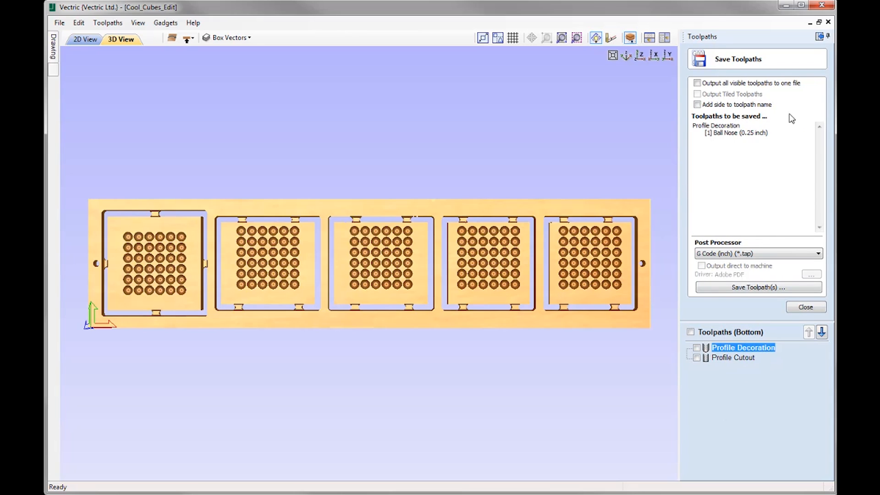
{"action": "left_click", "coordinate": [697, 105]}
{"action": "left_click", "coordinate": [759, 254]}
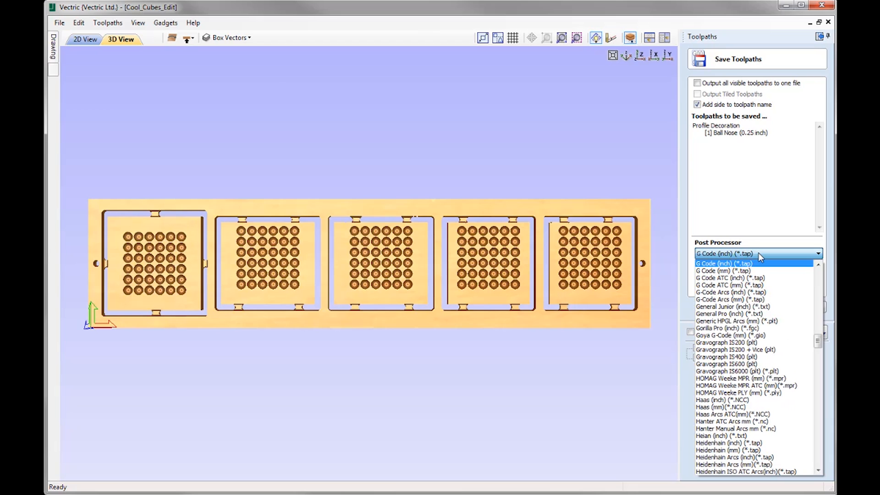
{"action": "left_click", "coordinate": [758, 253]}
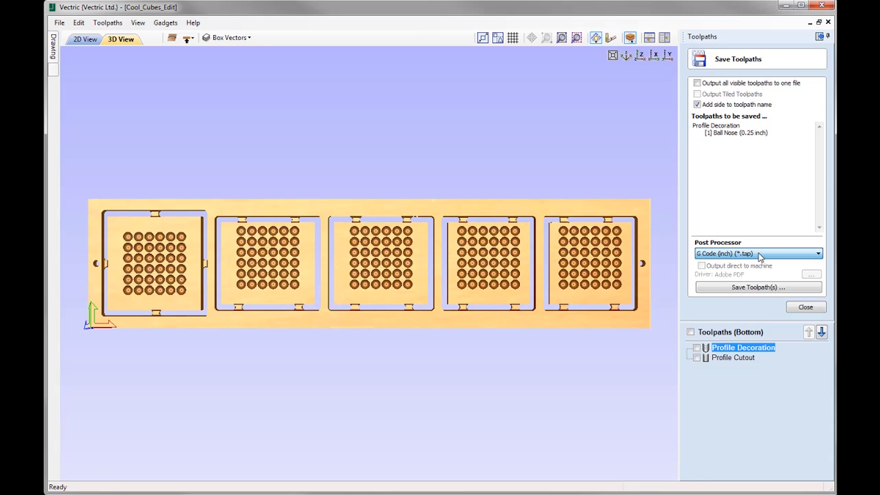
{"action": "left_click", "coordinate": [758, 287]}
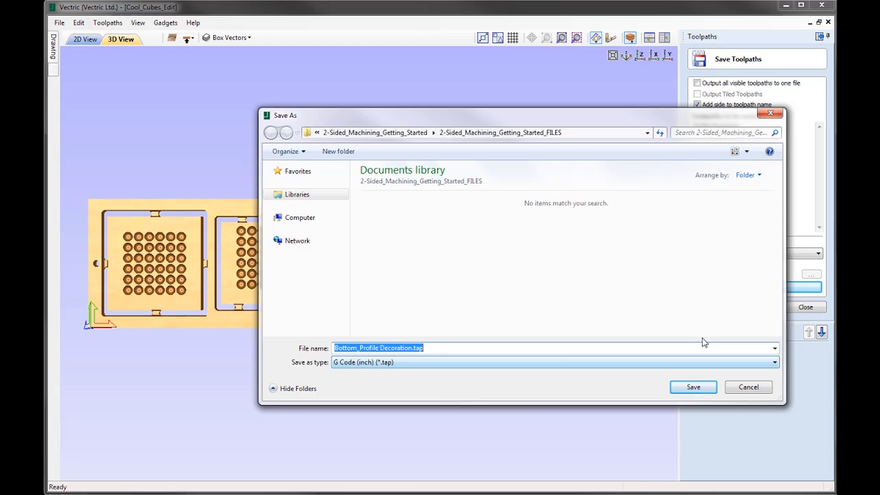
{"action": "left_click", "coordinate": [694, 389]}
- Save the Profile Cutout toolpath as Bottom_Profile Cutout.tap with the same post processor
{"action": "left_click", "coordinate": [742, 357]}
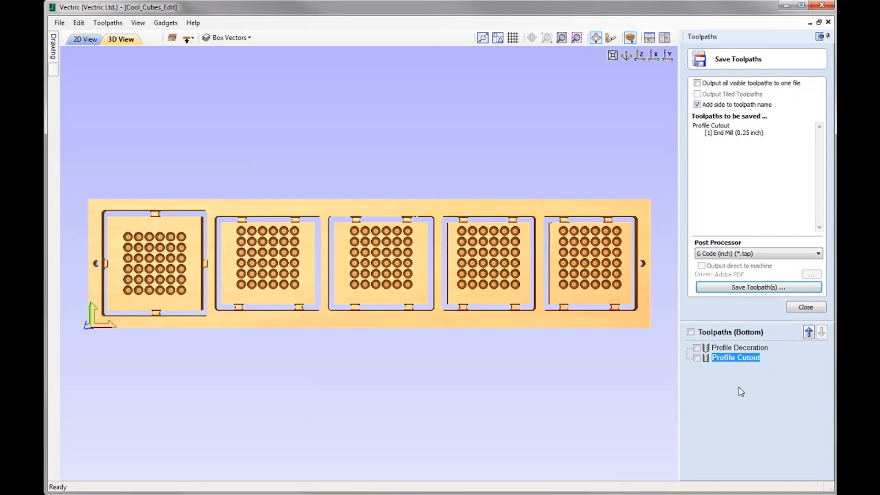
{"action": "left_click", "coordinate": [743, 287]}
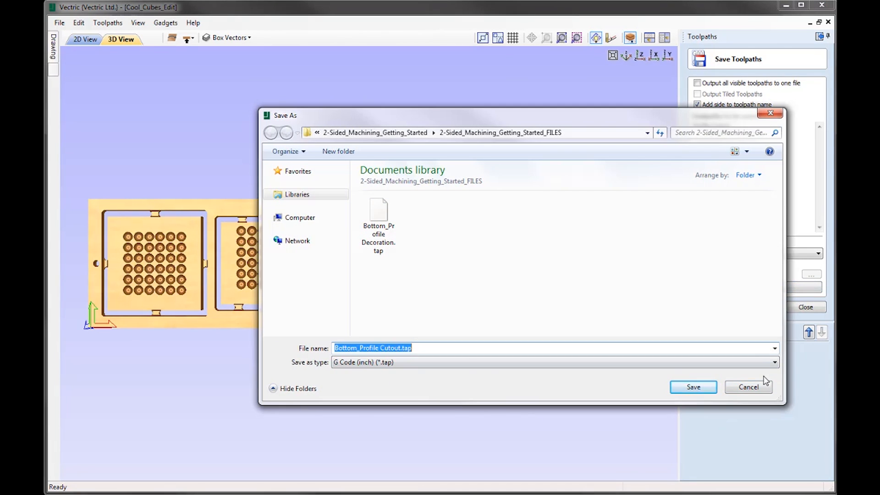
{"action": "left_click", "coordinate": [702, 387]}
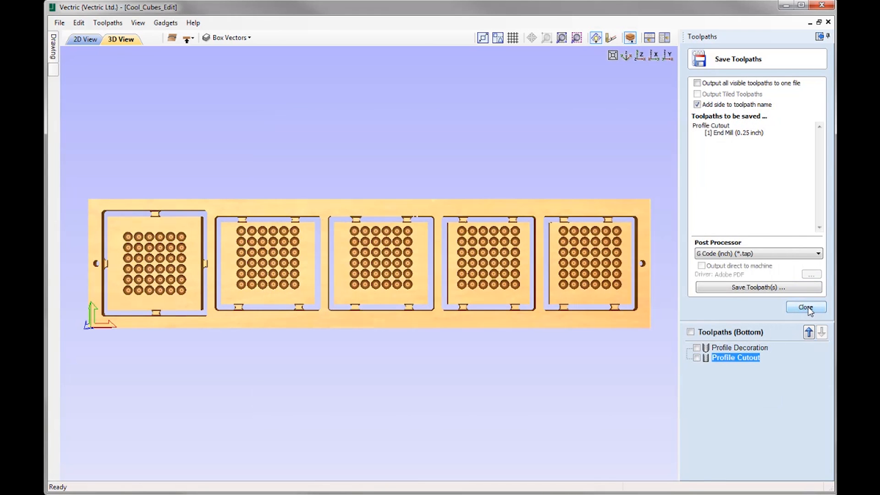
- Switch to the top side, check the file name proposed for the Pocket 1 toolpath, and leave toolpath saving without saving it
{"action": "left_click", "coordinate": [187, 38]}
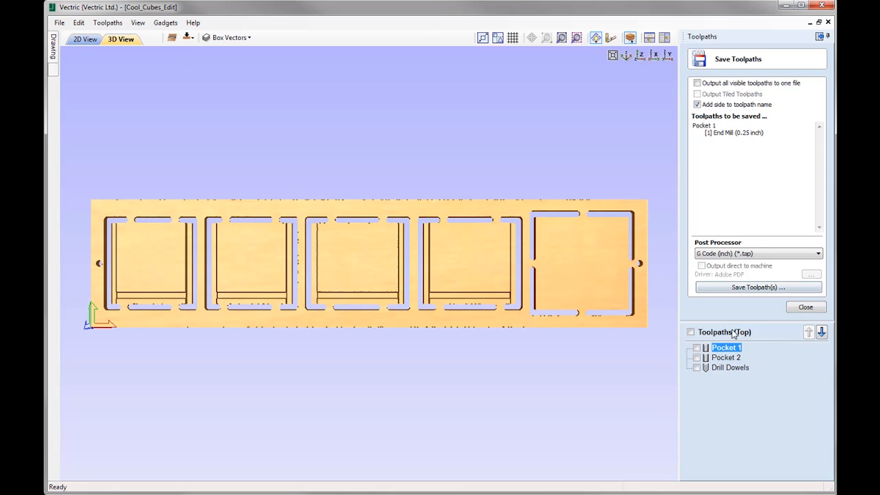
{"action": "left_click", "coordinate": [755, 288]}
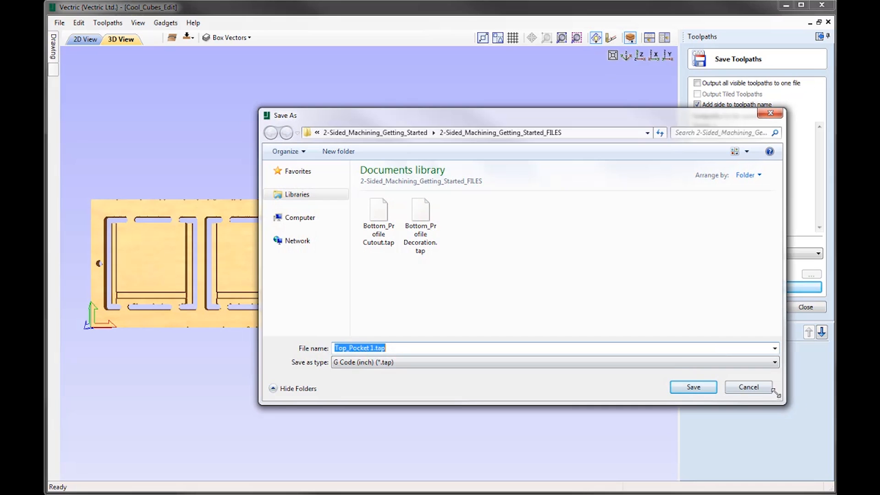
{"action": "left_click", "coordinate": [748, 387]}
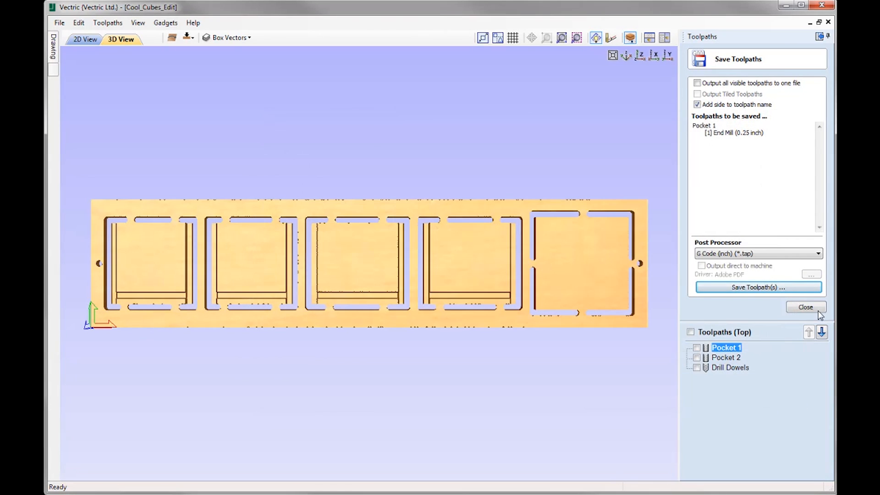
{"action": "left_click", "coordinate": [808, 307]}
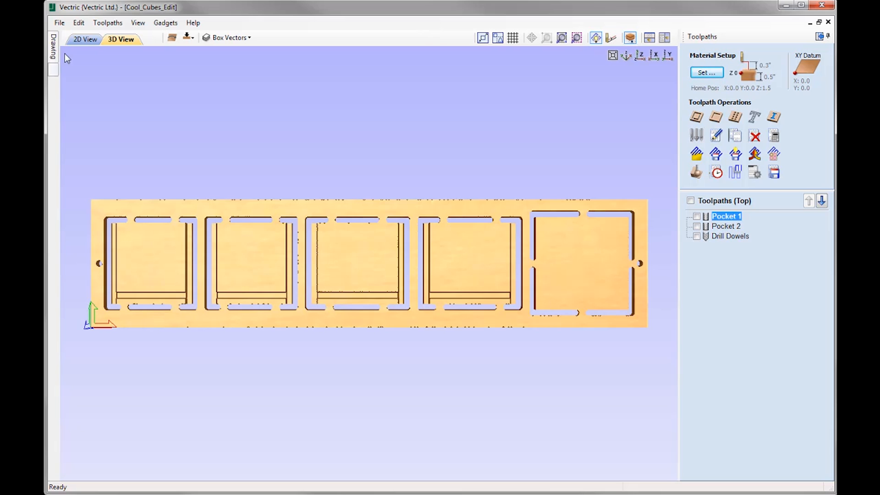
- Save the project under the new file name 2-Sided_Machining_Getting_Started as a VCarve file
{"action": "left_click", "coordinate": [59, 22]}
{"action": "left_click", "coordinate": [89, 82]}
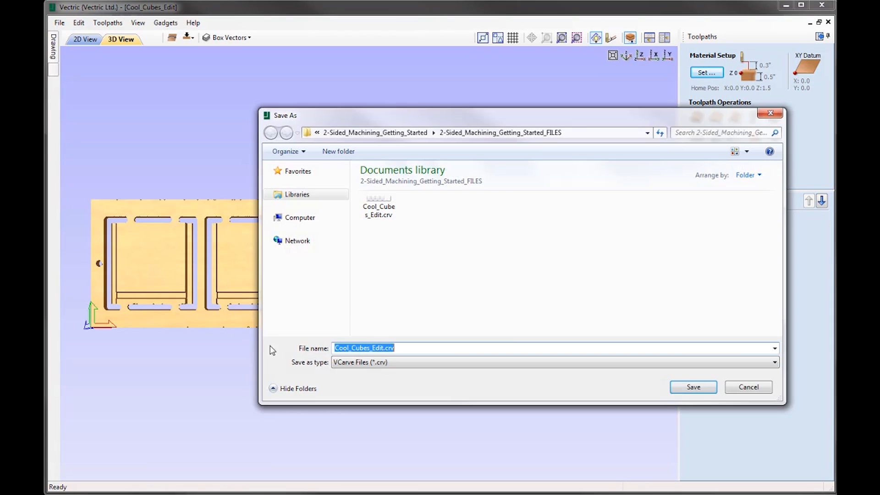
{"action": "right_click", "coordinate": [365, 348]}
{"action": "left_click", "coordinate": [416, 242]}
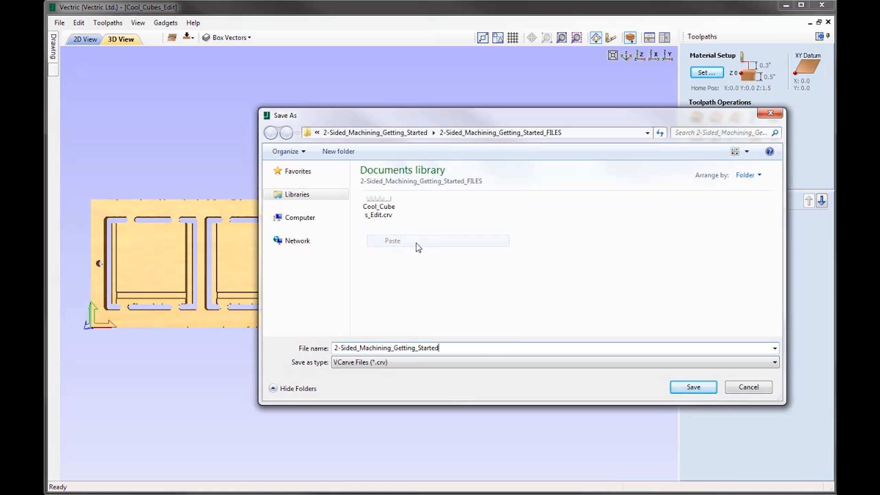
{"action": "left_click", "coordinate": [693, 388]}
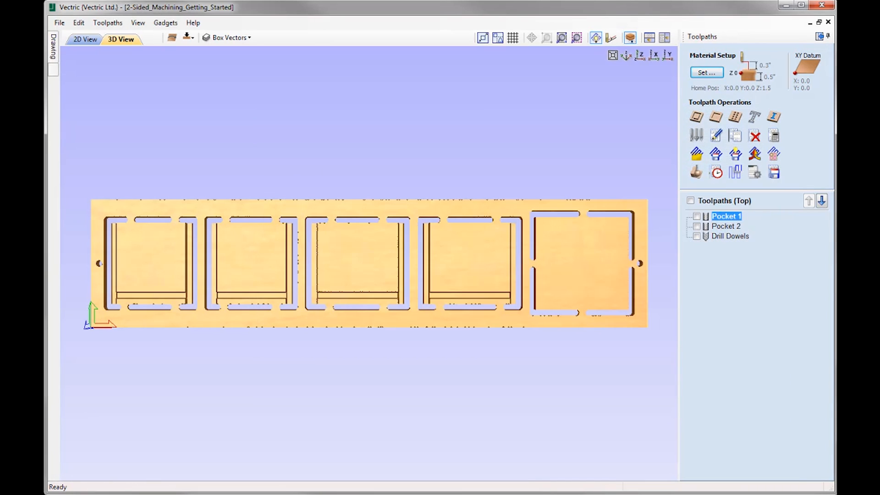